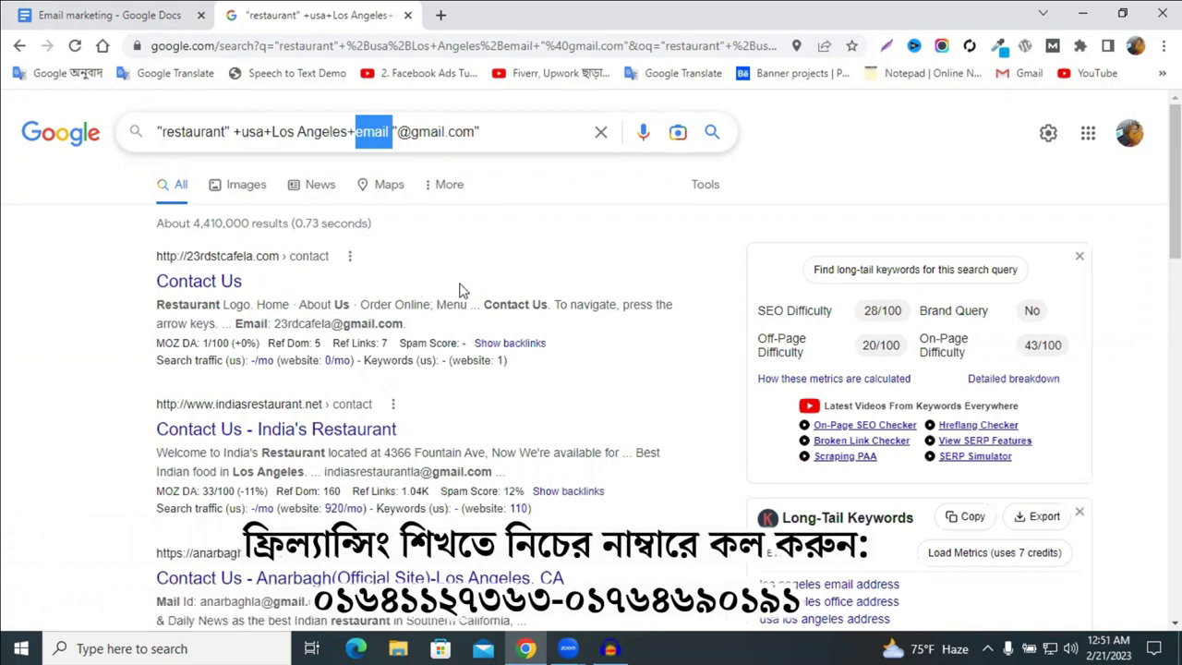
{"action": "left_click", "coordinate": [94, 286]}
{"action": "scroll", "coordinate": [302, 305], "scroll_direction": "down", "scroll_amount": 2}
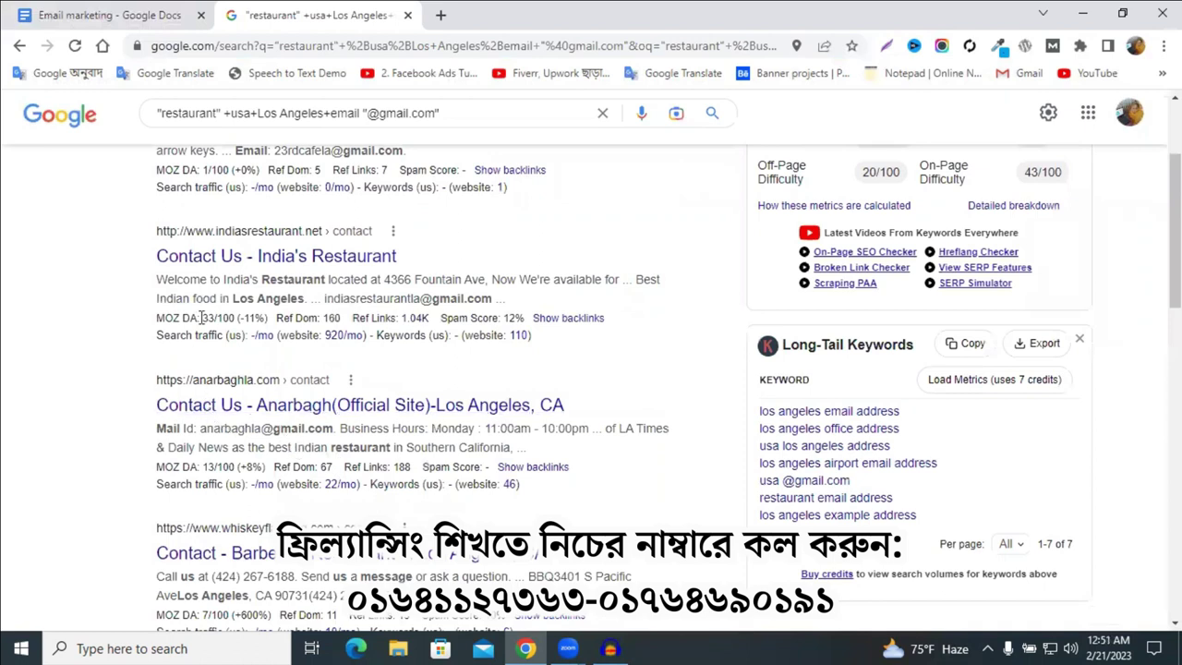
{"action": "scroll", "coordinate": [196, 318], "scroll_direction": "up", "scroll_amount": 2}
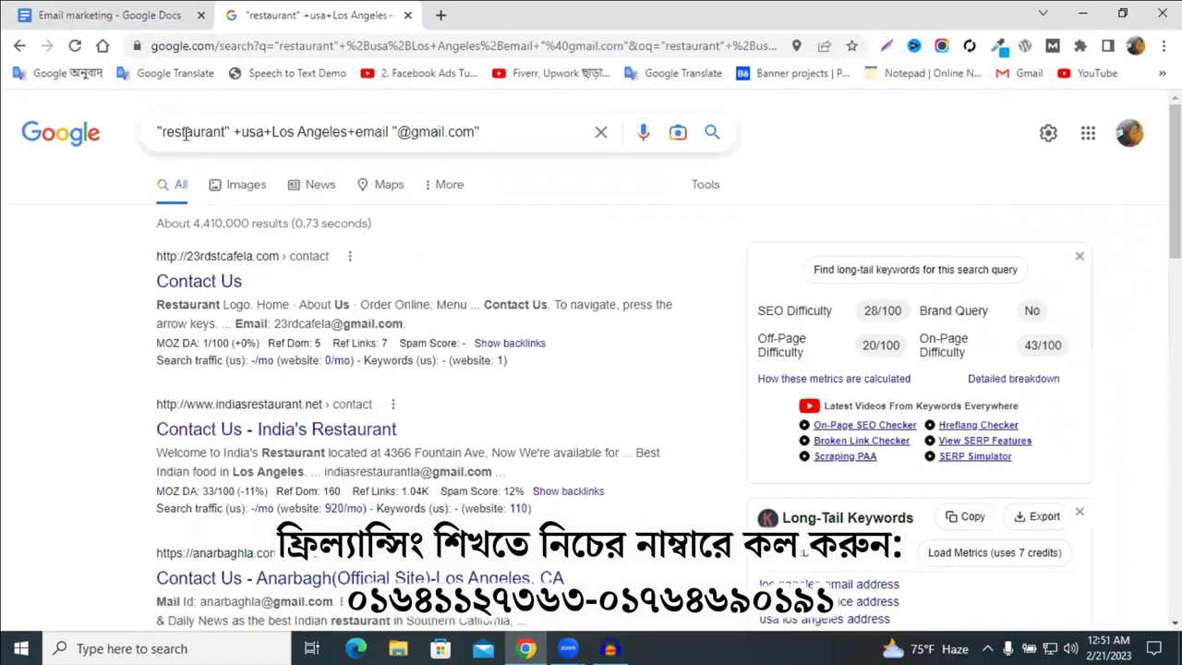
- Switch to the Email marketing document and copy the keyword Dentist from the Topic list under Buyer Requirement
{"action": "left_click", "coordinate": [103, 16]}
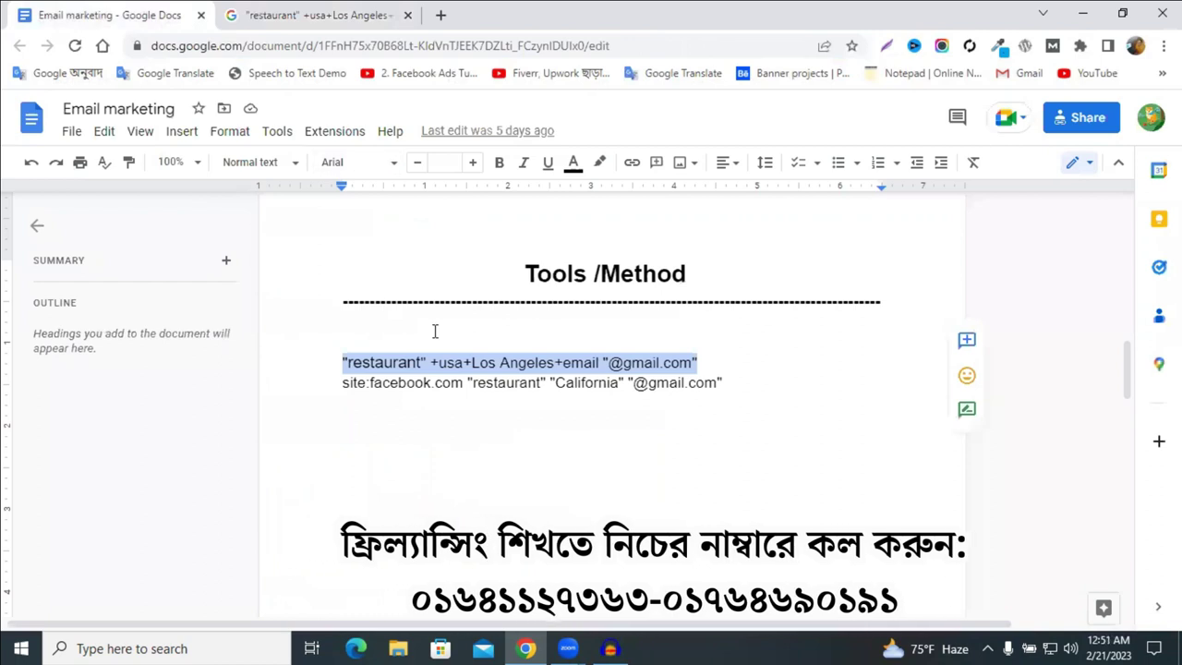
{"action": "left_click", "coordinate": [486, 440]}
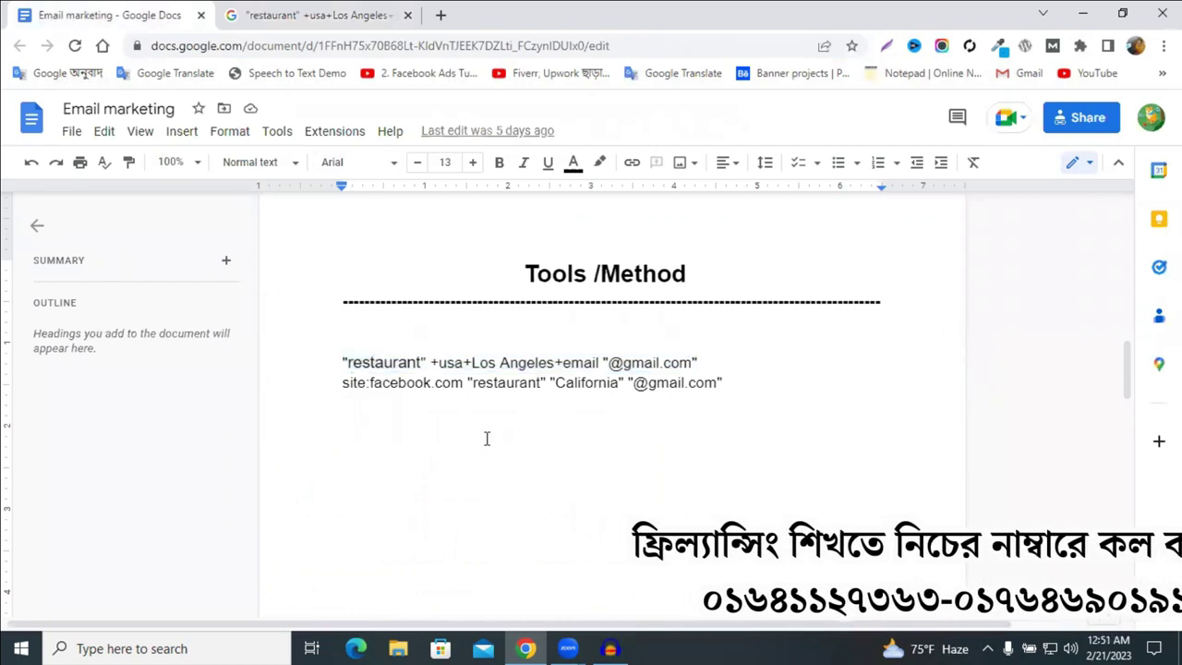
{"action": "scroll", "coordinate": [451, 361], "scroll_direction": "up", "scroll_amount": 10}
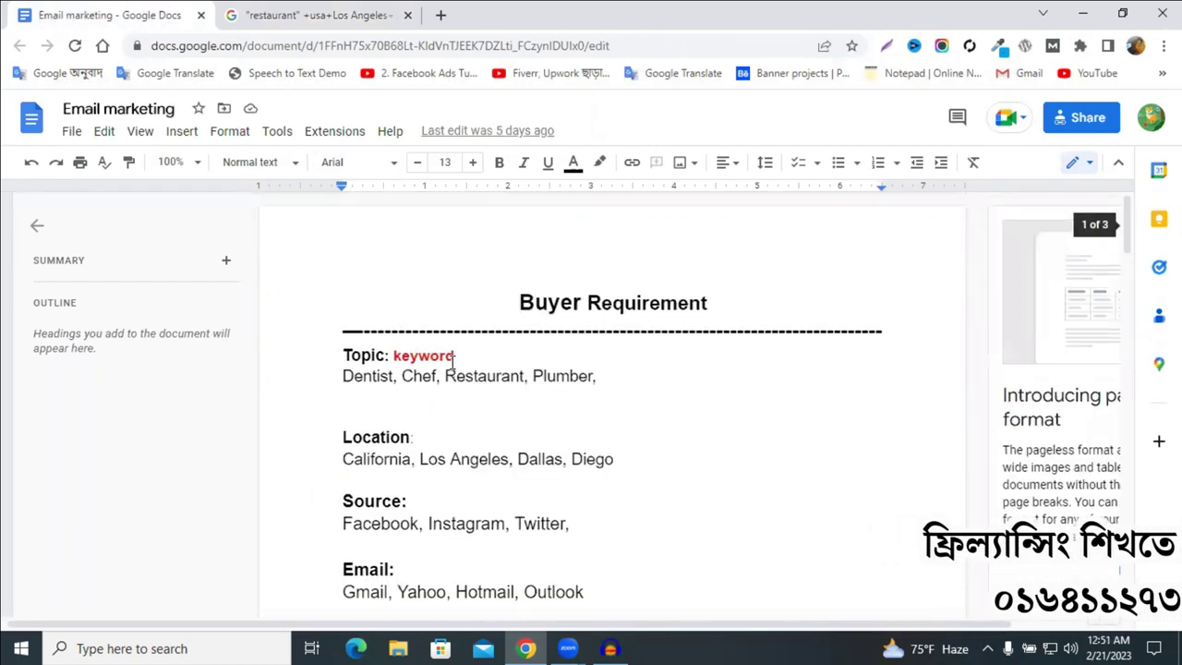
{"action": "double_click", "coordinate": [367, 377]}
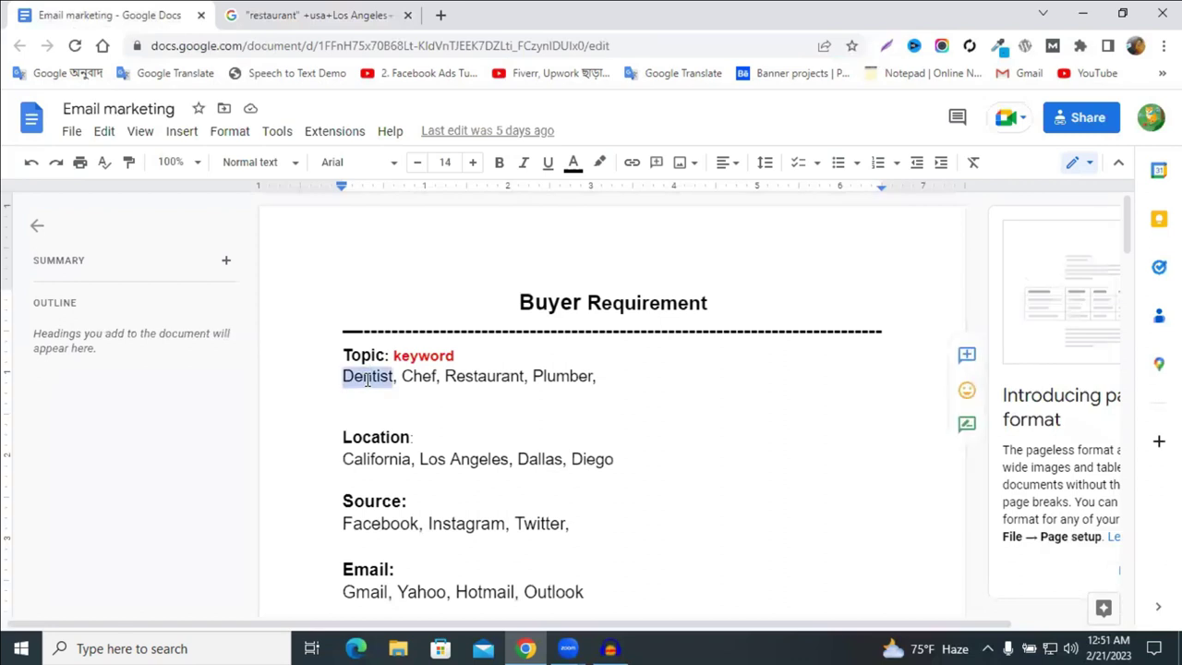
{"action": "right_click", "coordinate": [369, 379]}
{"action": "left_click", "coordinate": [422, 224]}
- Replace restaurant with the copied keyword Dentist in the Google search query, without running the search
{"action": "left_click", "coordinate": [249, 13]}
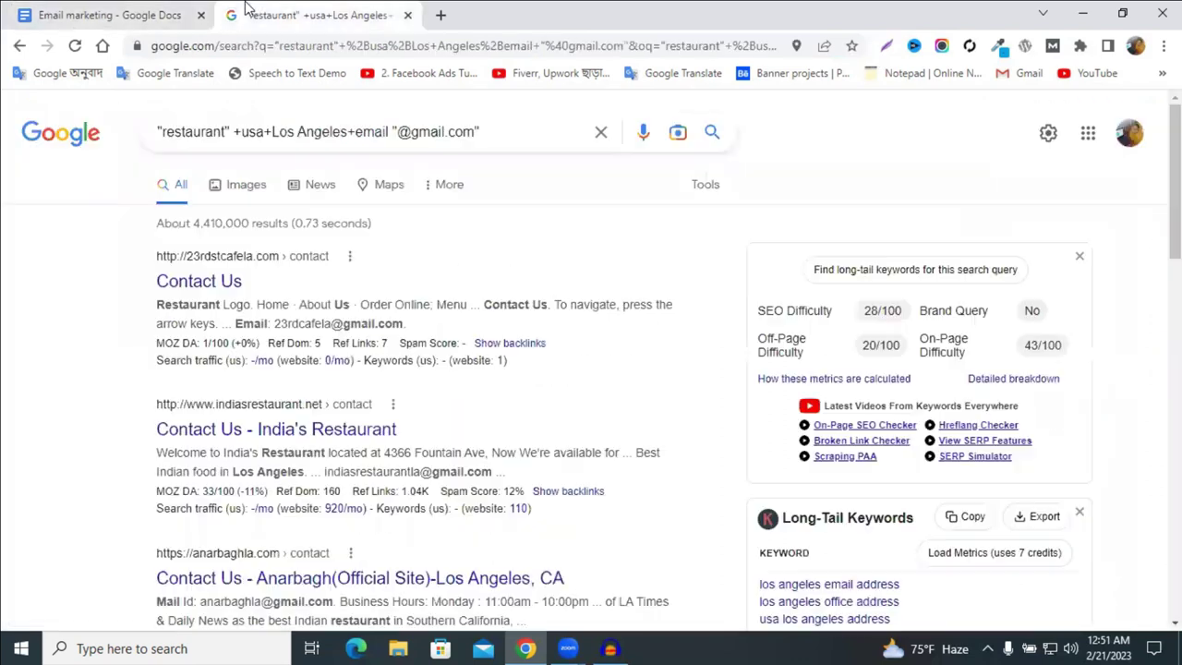
{"action": "double_click", "coordinate": [197, 132]}
{"action": "right_click", "coordinate": [196, 132]}
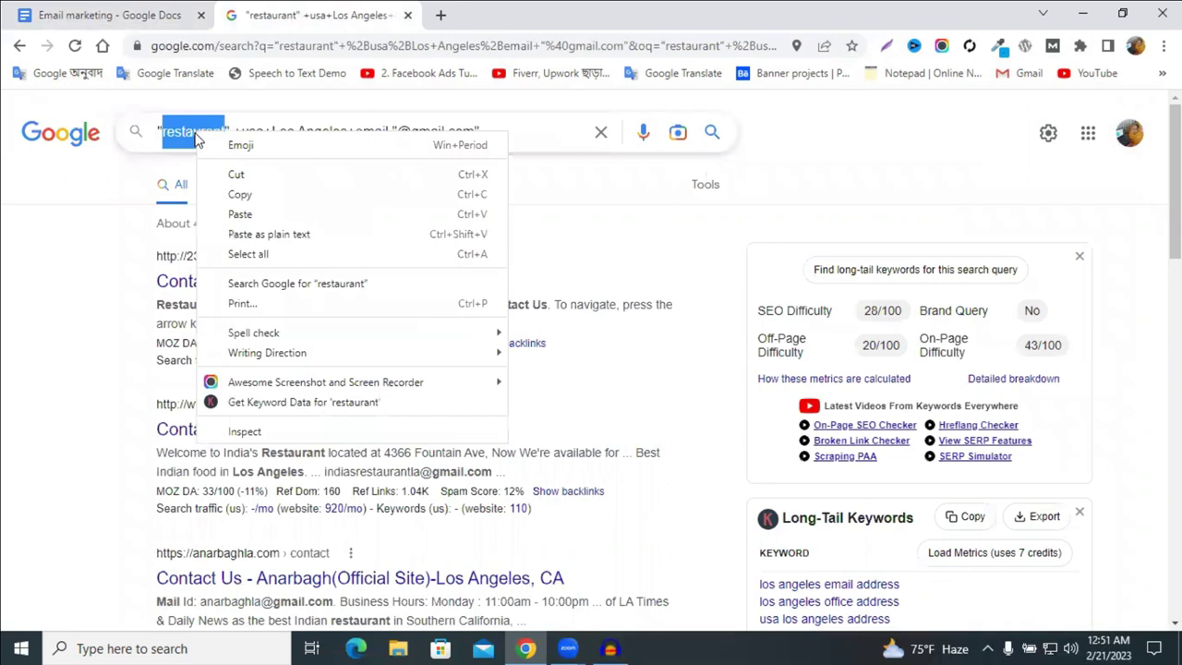
{"action": "left_click", "coordinate": [240, 214]}
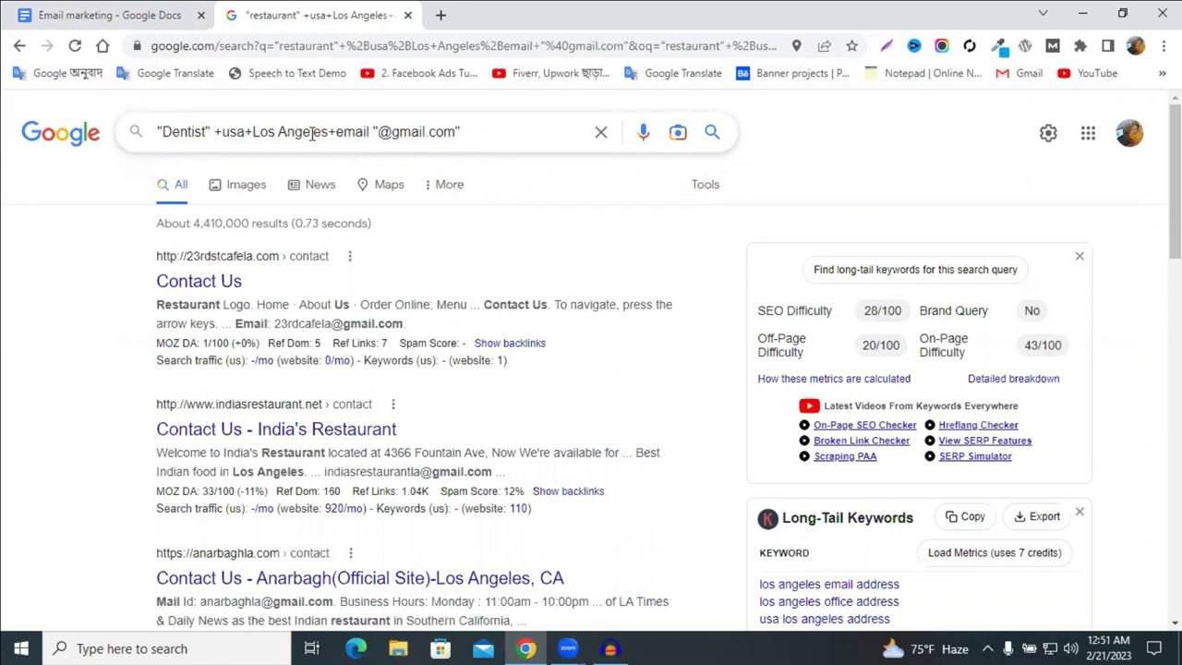
- Search Google for "usa all city" in a new browser tab
{"action": "left_click", "coordinate": [439, 17]}
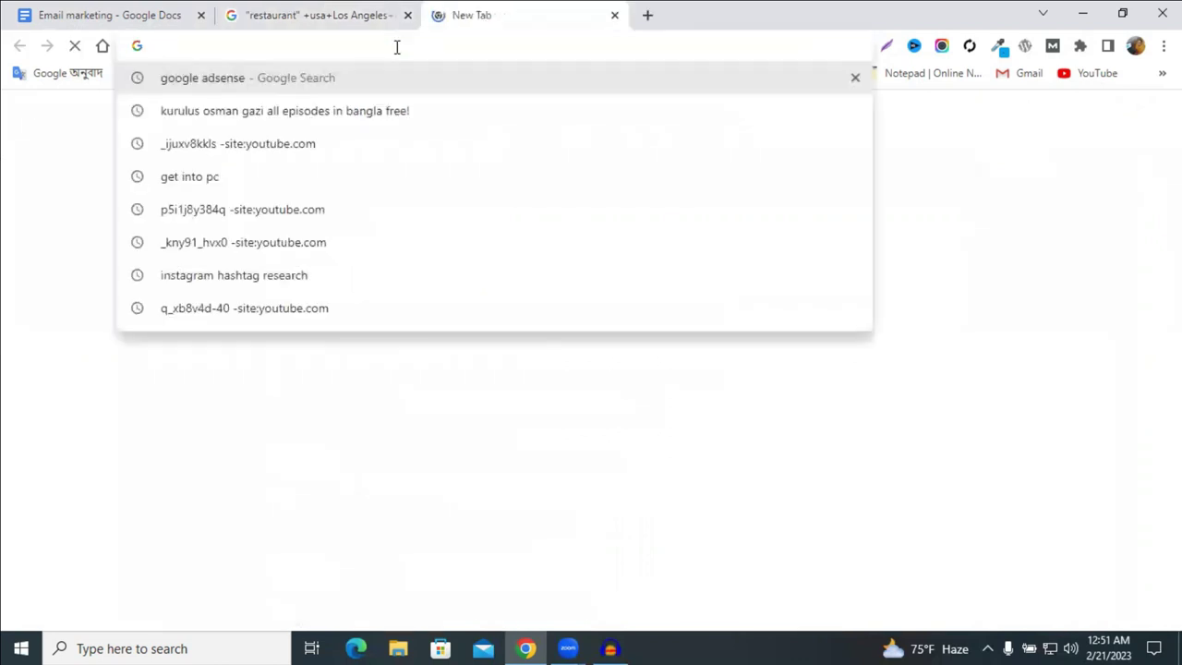
{"action": "type", "text": "usa"}
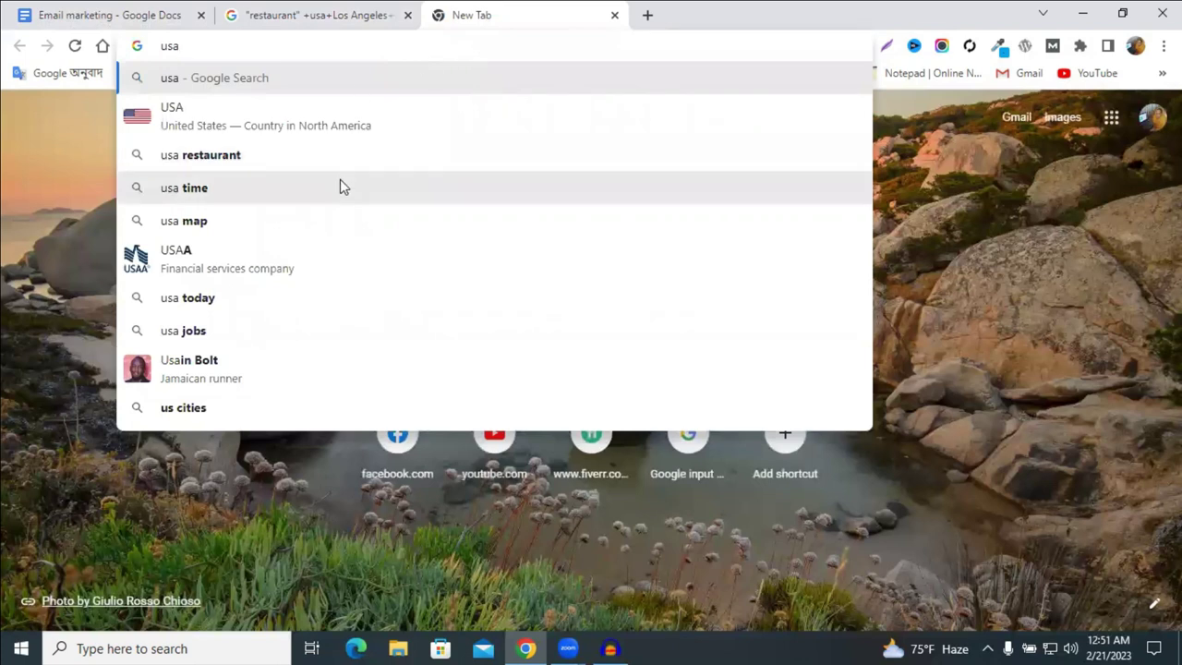
{"action": "type", "text": " all"}
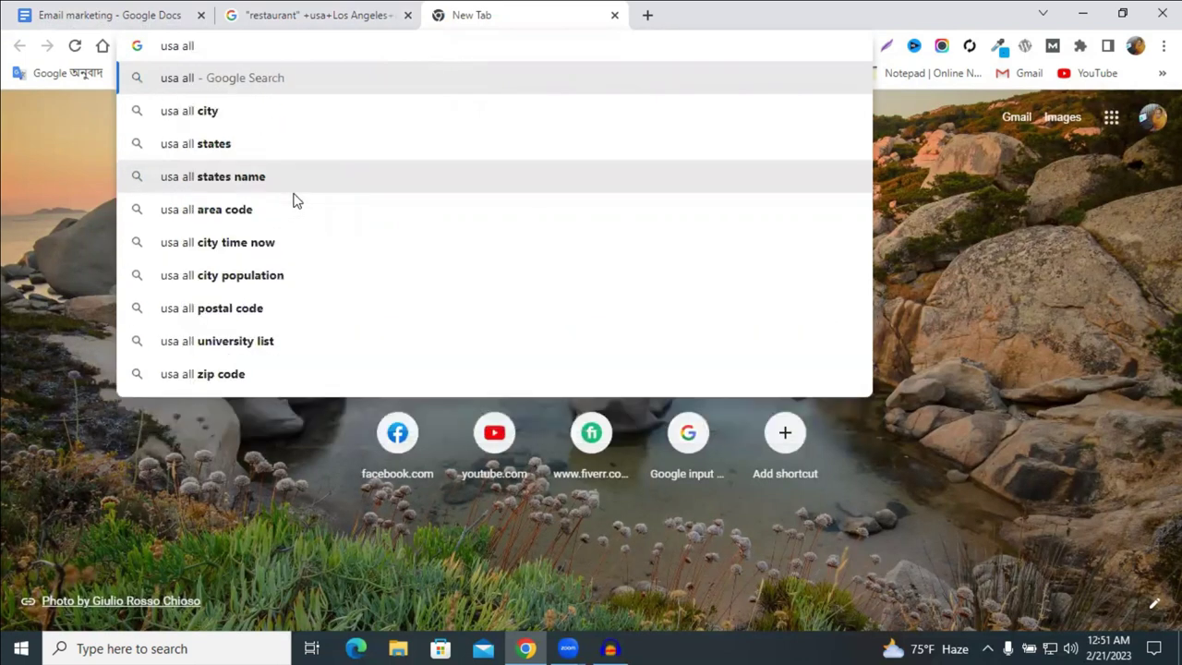
{"action": "left_click", "coordinate": [293, 116]}
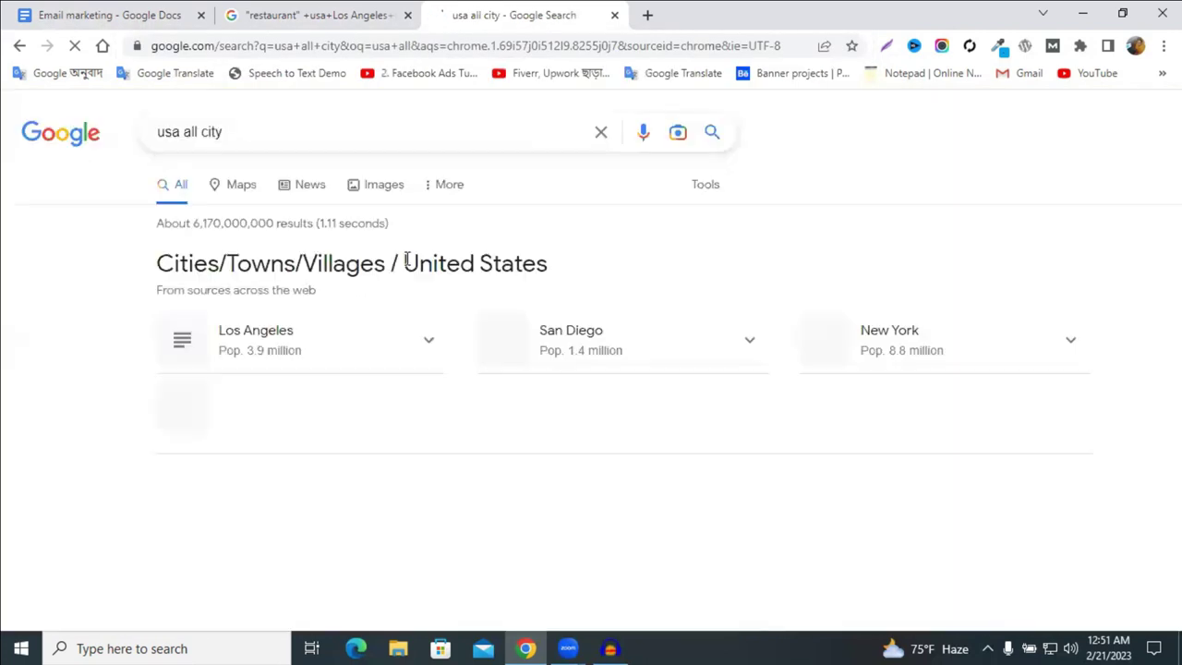
- Look through the city search results and open "The 200 Largest Cities in the United States by Population 2023"
{"action": "scroll", "coordinate": [397, 264], "scroll_direction": "down", "scroll_amount": 2}
{"action": "scroll", "coordinate": [369, 270], "scroll_direction": "down", "scroll_amount": 1}
{"action": "scroll", "coordinate": [342, 282], "scroll_direction": "up", "scroll_amount": 1}
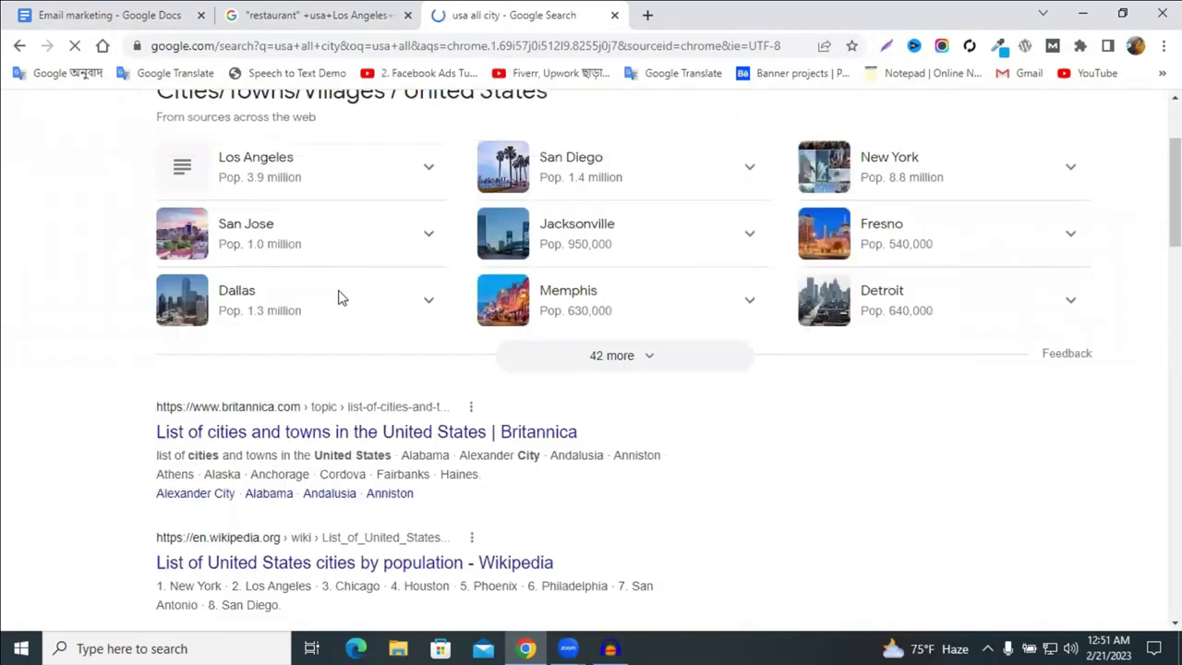
{"action": "scroll", "coordinate": [295, 420], "scroll_direction": "down", "scroll_amount": 3}
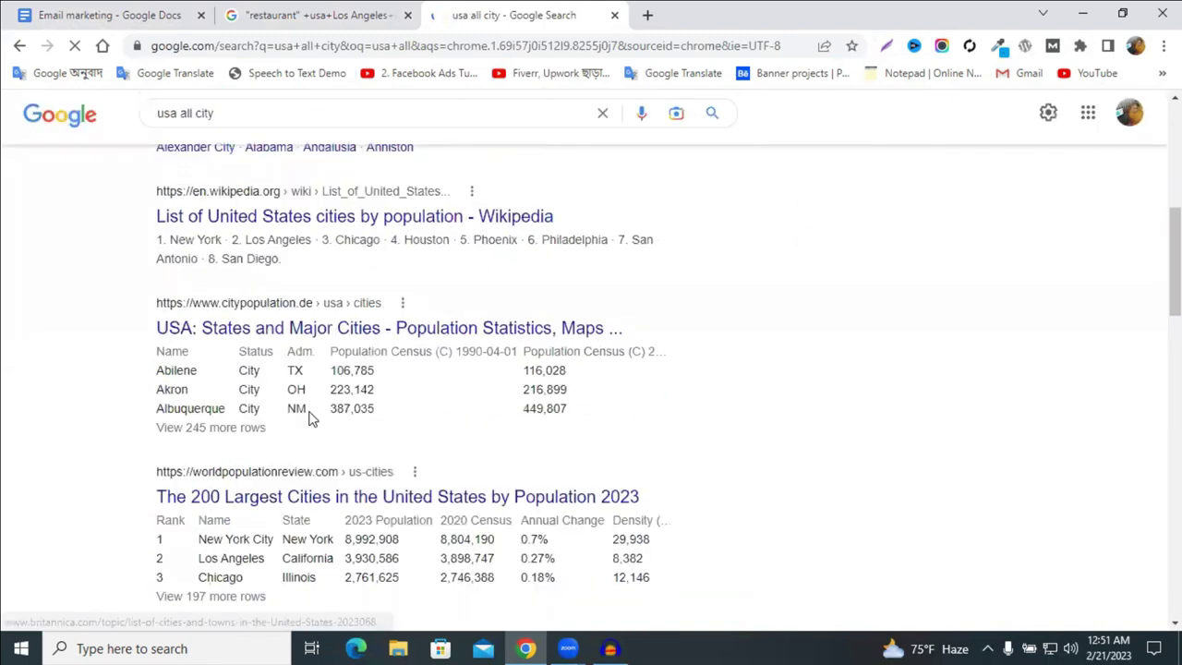
{"action": "left_click", "coordinate": [394, 497]}
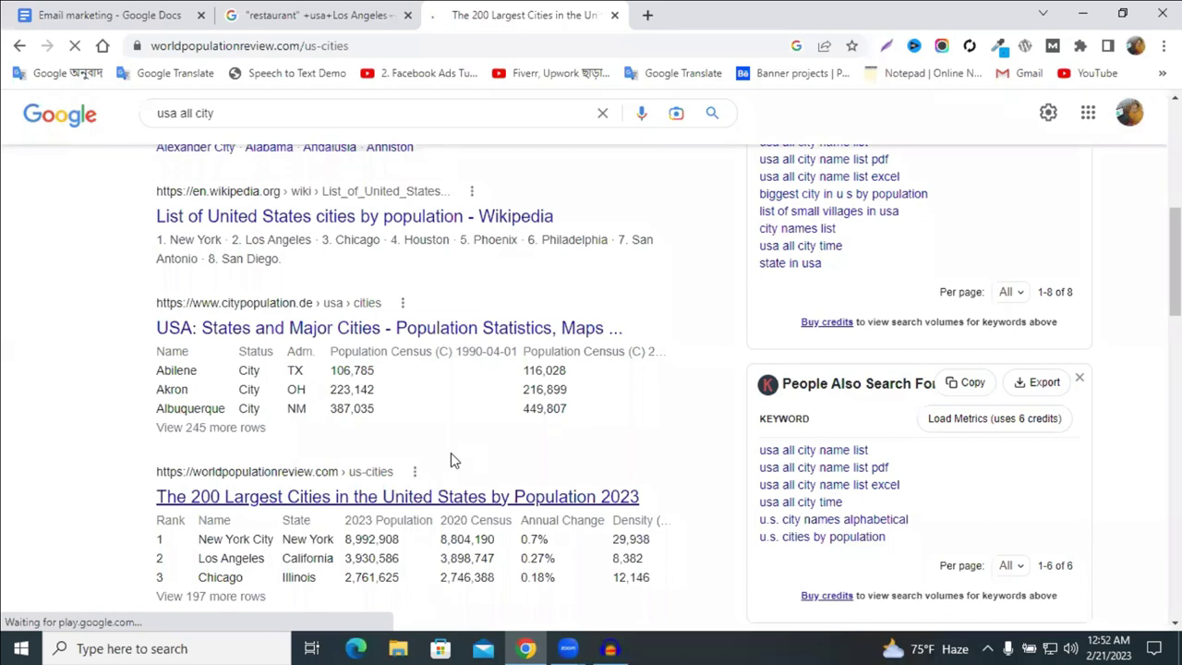
- Examine the US Cities by Population table for city and state names to use as search locations
{"action": "scroll", "coordinate": [451, 455], "scroll_direction": "down", "scroll_amount": 6}
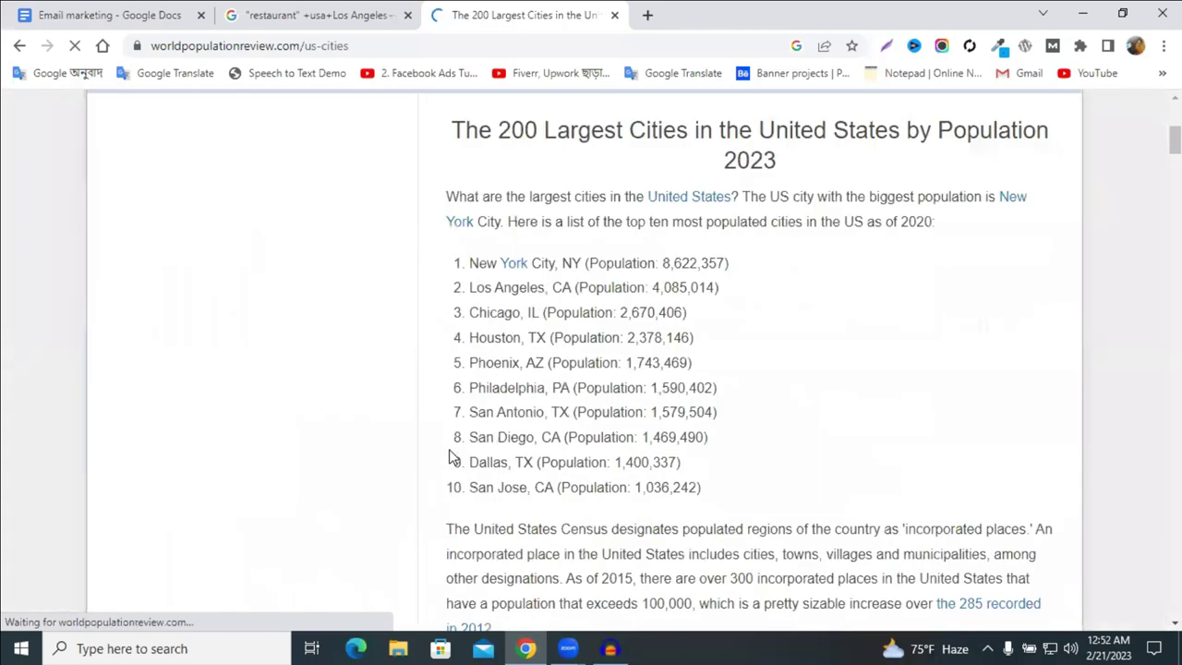
{"action": "scroll", "coordinate": [450, 455], "scroll_direction": "down", "scroll_amount": 15}
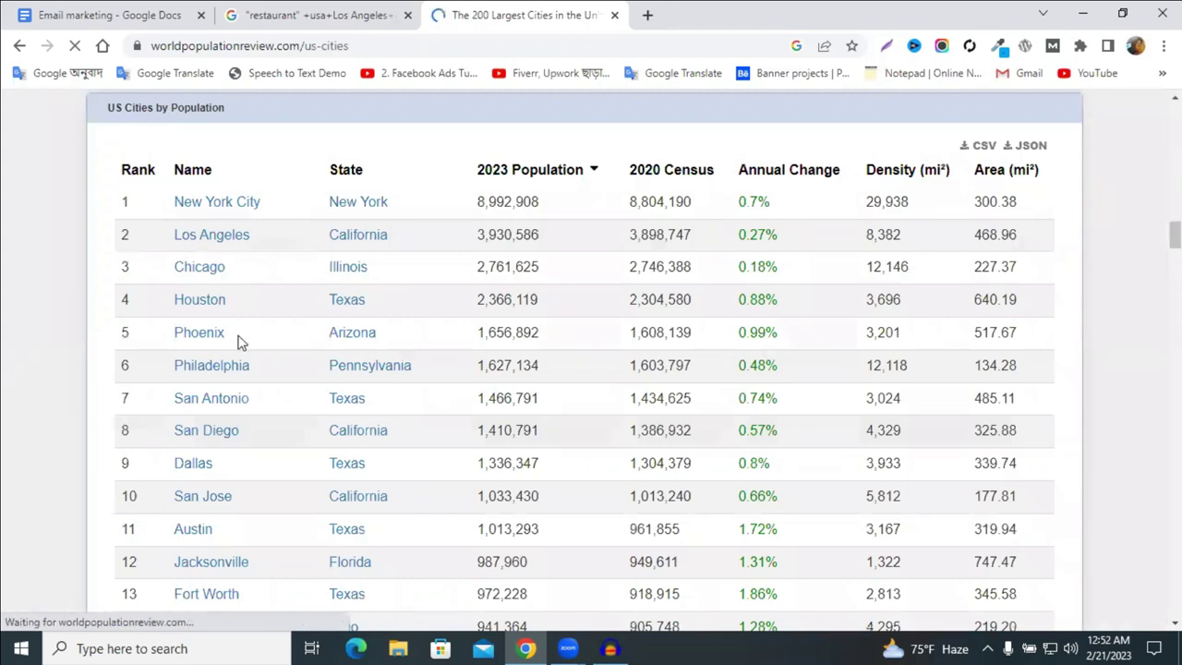
{"action": "scroll", "coordinate": [257, 369], "scroll_direction": "down", "scroll_amount": 3}
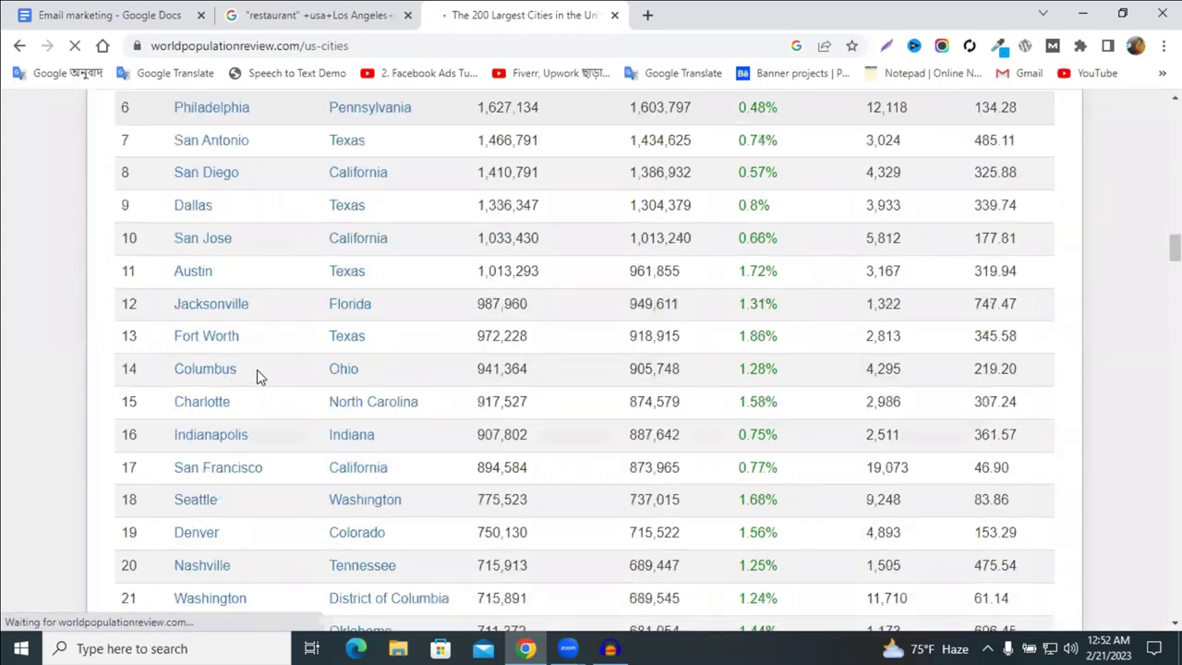
{"action": "scroll", "coordinate": [247, 399], "scroll_direction": "down", "scroll_amount": 4}
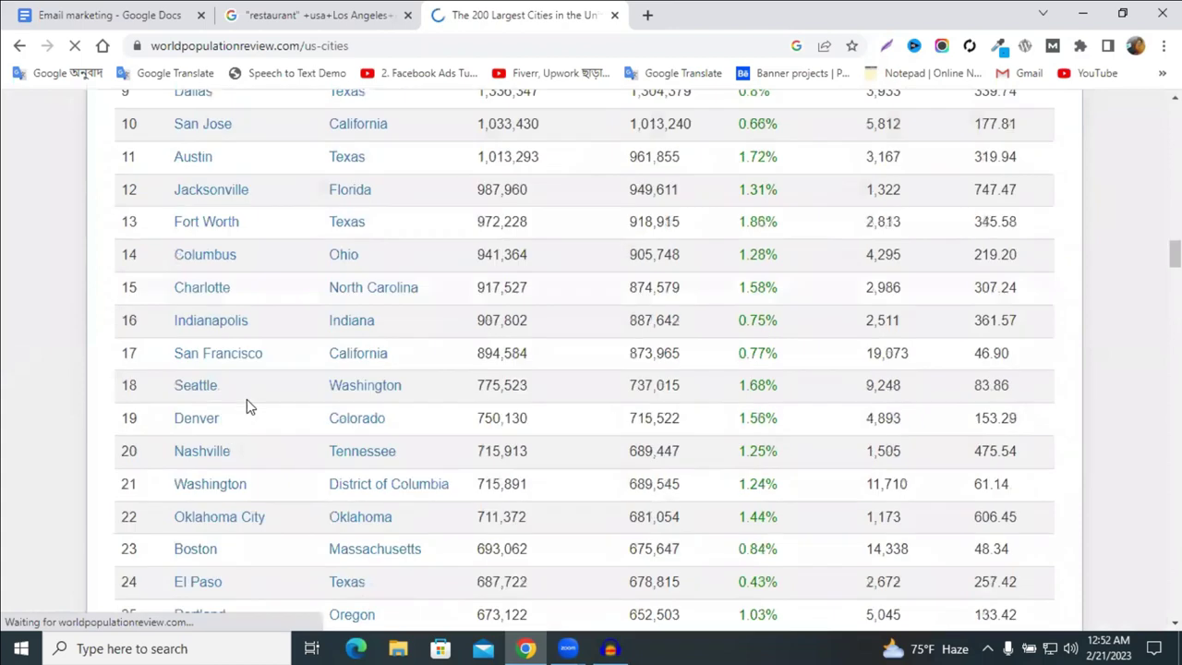
{"action": "scroll", "coordinate": [247, 399], "scroll_direction": "down", "scroll_amount": 3}
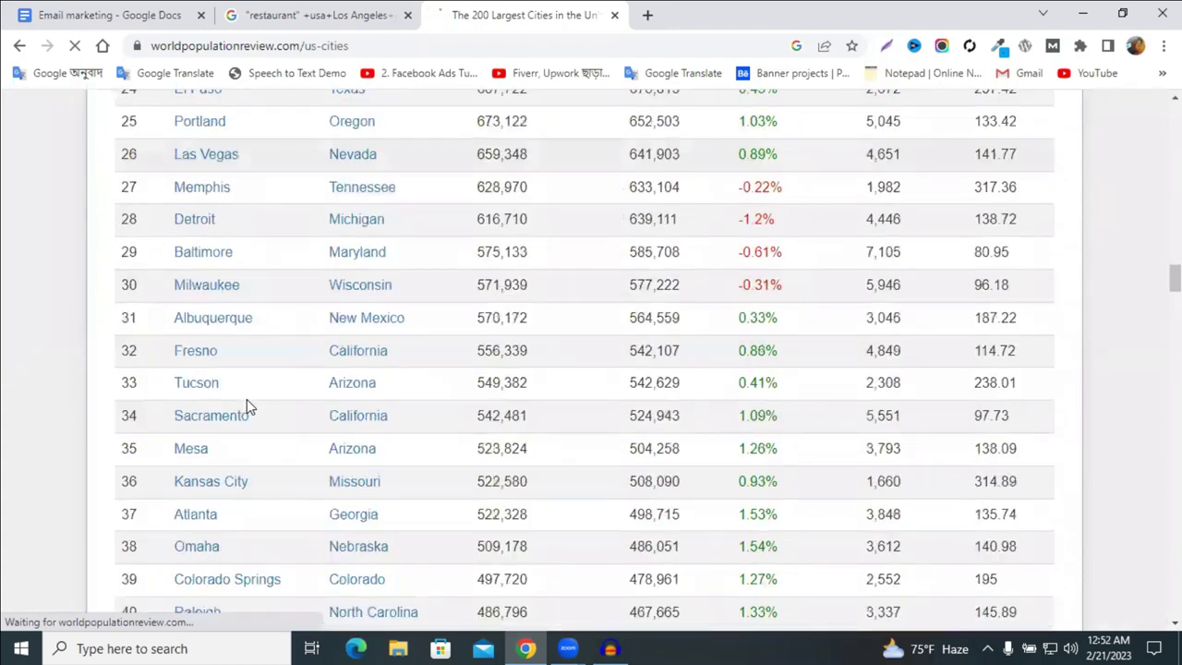
{"action": "scroll", "coordinate": [246, 399], "scroll_direction": "down", "scroll_amount": 2}
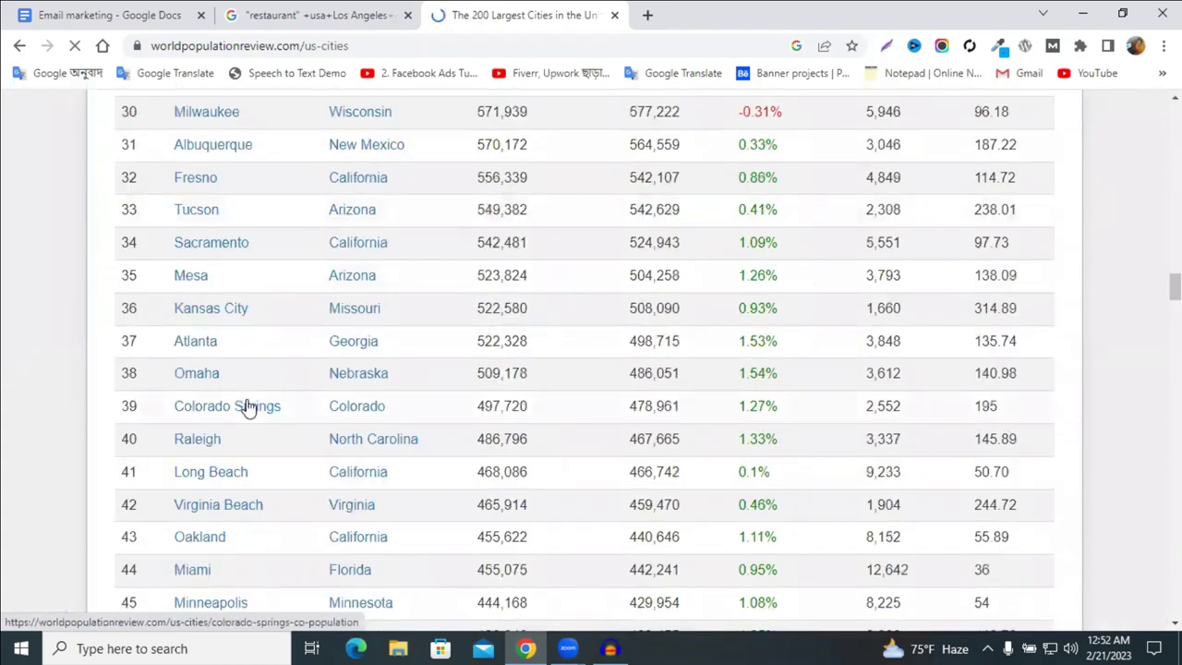
{"action": "scroll", "coordinate": [300, 397], "scroll_direction": "down", "scroll_amount": 6}
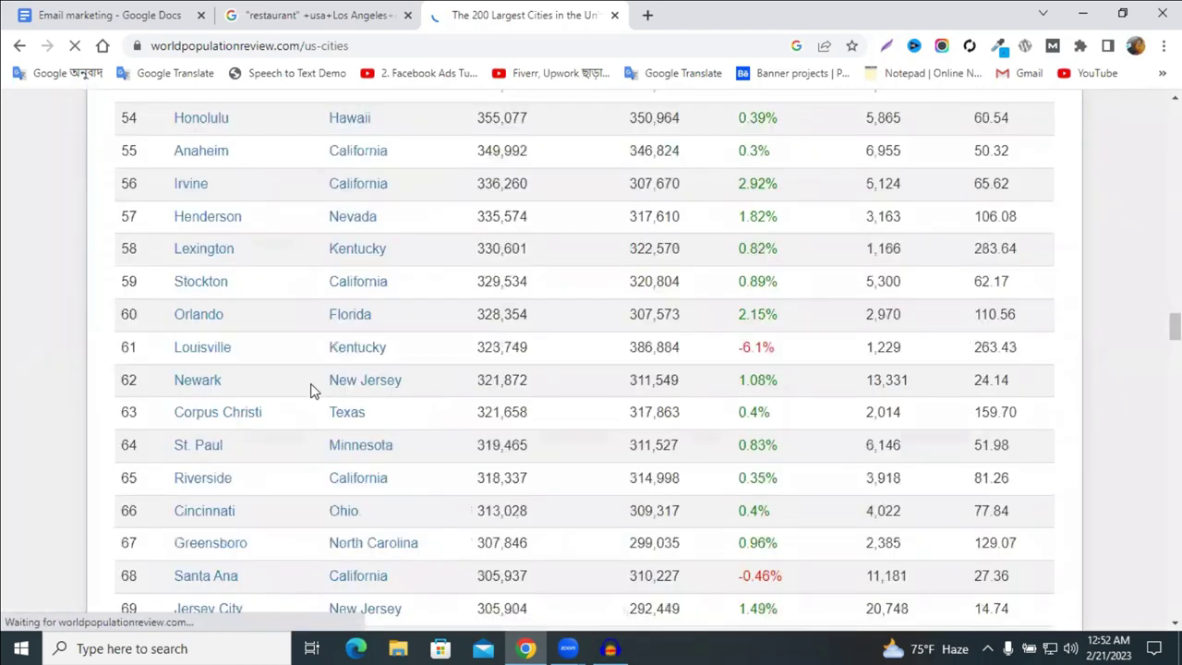
{"action": "scroll", "coordinate": [314, 382], "scroll_direction": "up", "scroll_amount": 10}
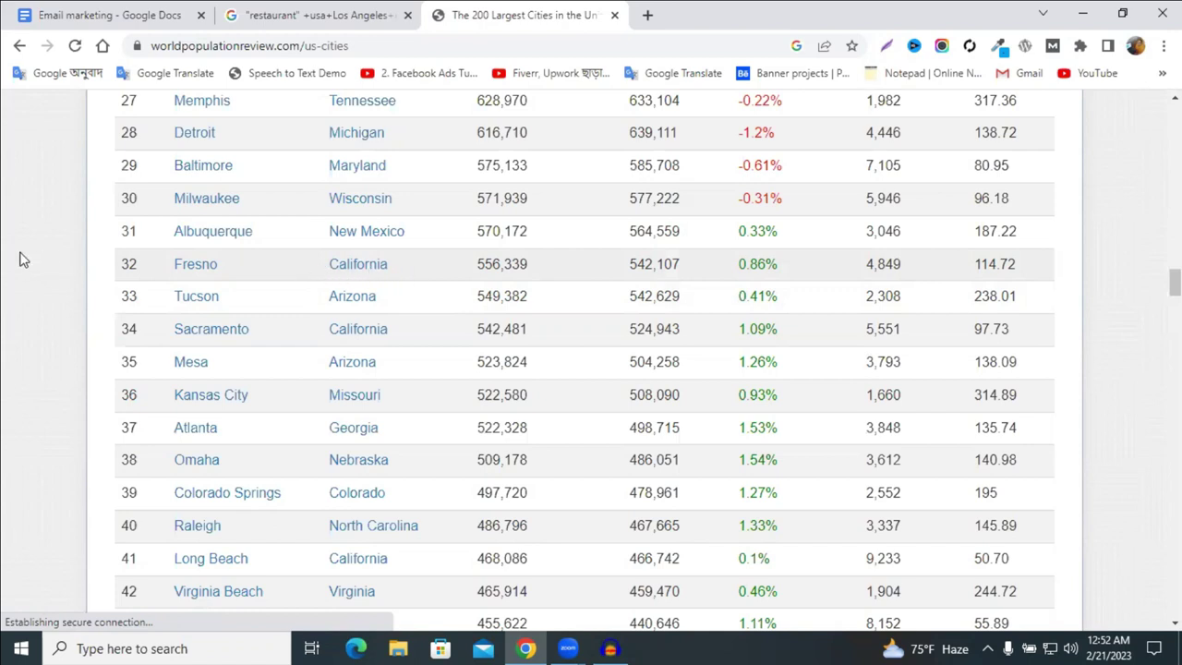
- Open the California state page from the table and copy the word california from its web address
{"action": "left_click", "coordinate": [360, 266]}
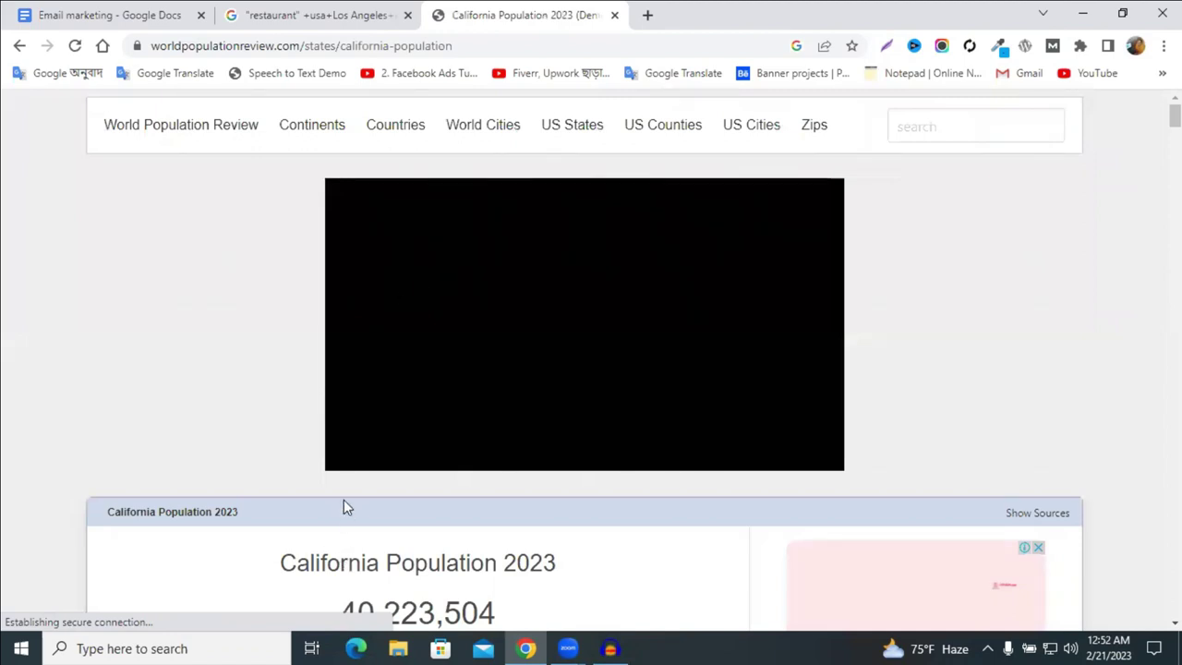
{"action": "left_click", "coordinate": [360, 45]}
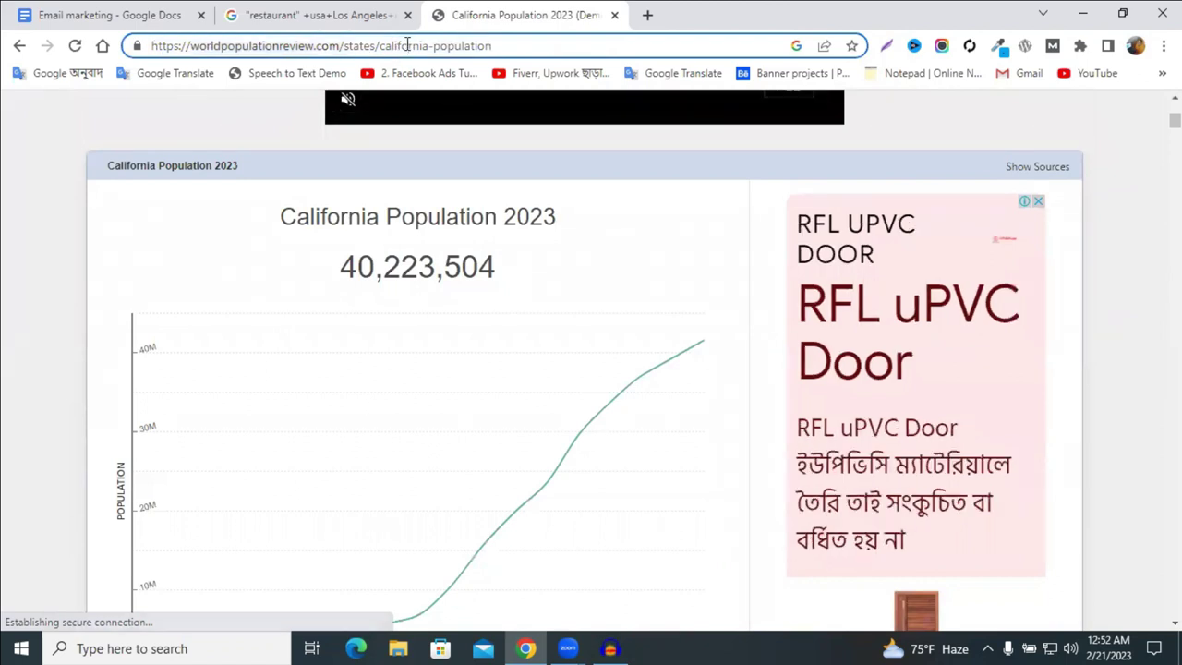
{"action": "double_click", "coordinate": [404, 46]}
{"action": "right_click", "coordinate": [408, 49]}
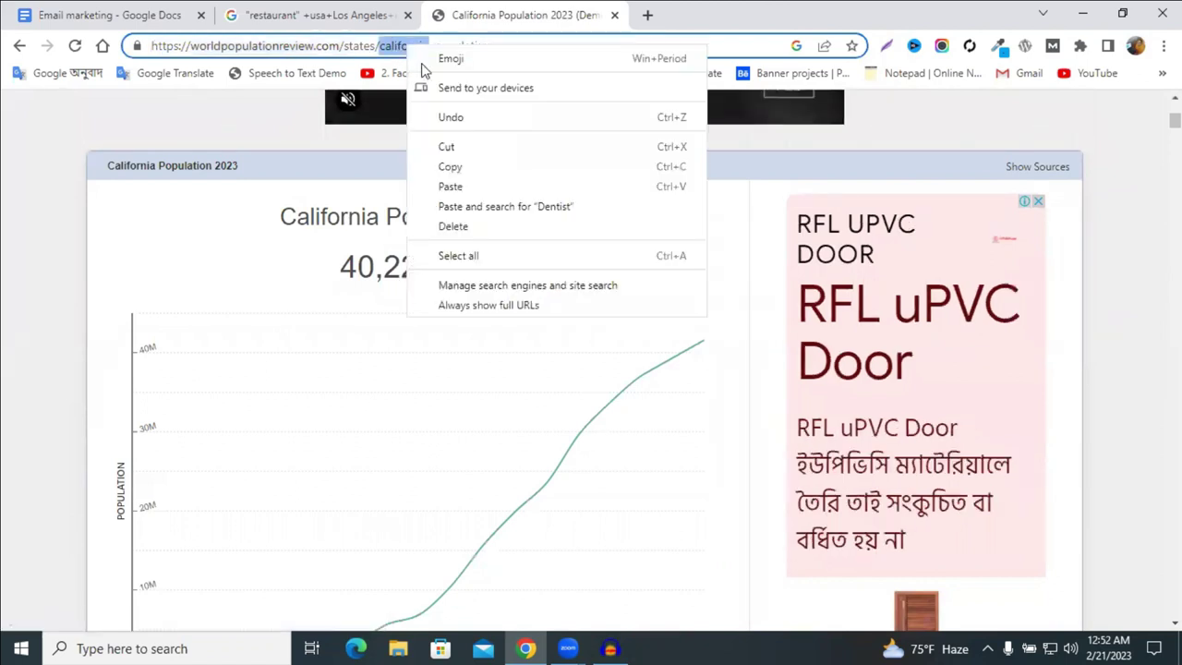
{"action": "left_click", "coordinate": [488, 168]}
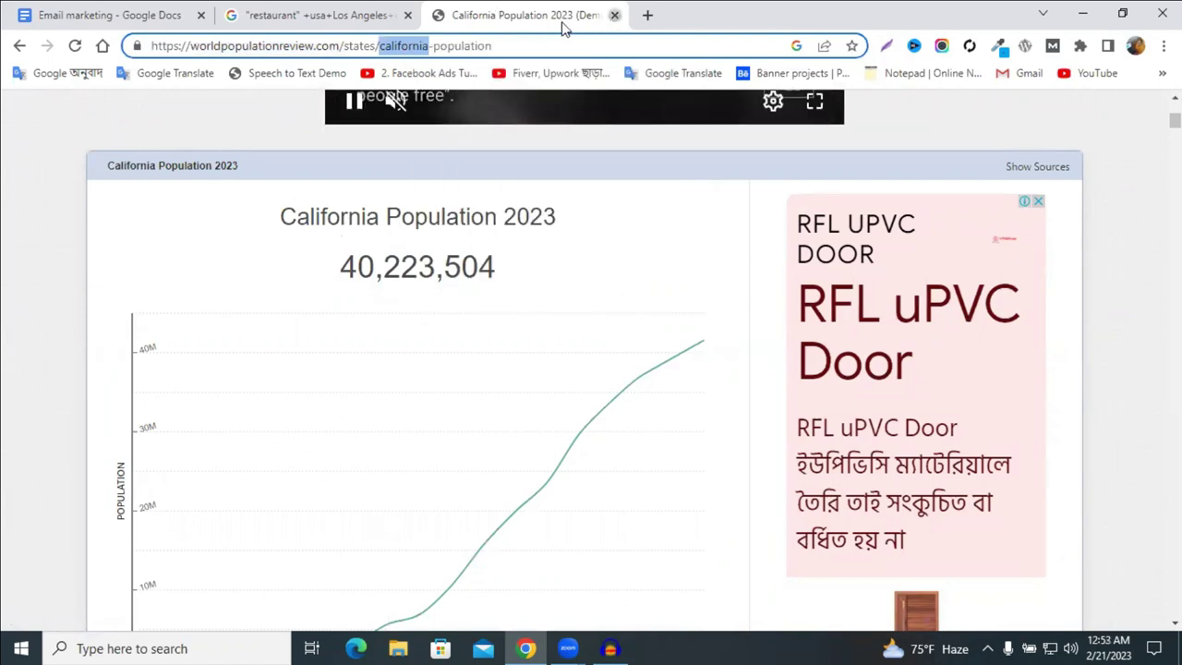
- Close the California page, replace Los Angeles with california in the Dentist query, and run the search
{"action": "key", "text": "ctrl+w"}
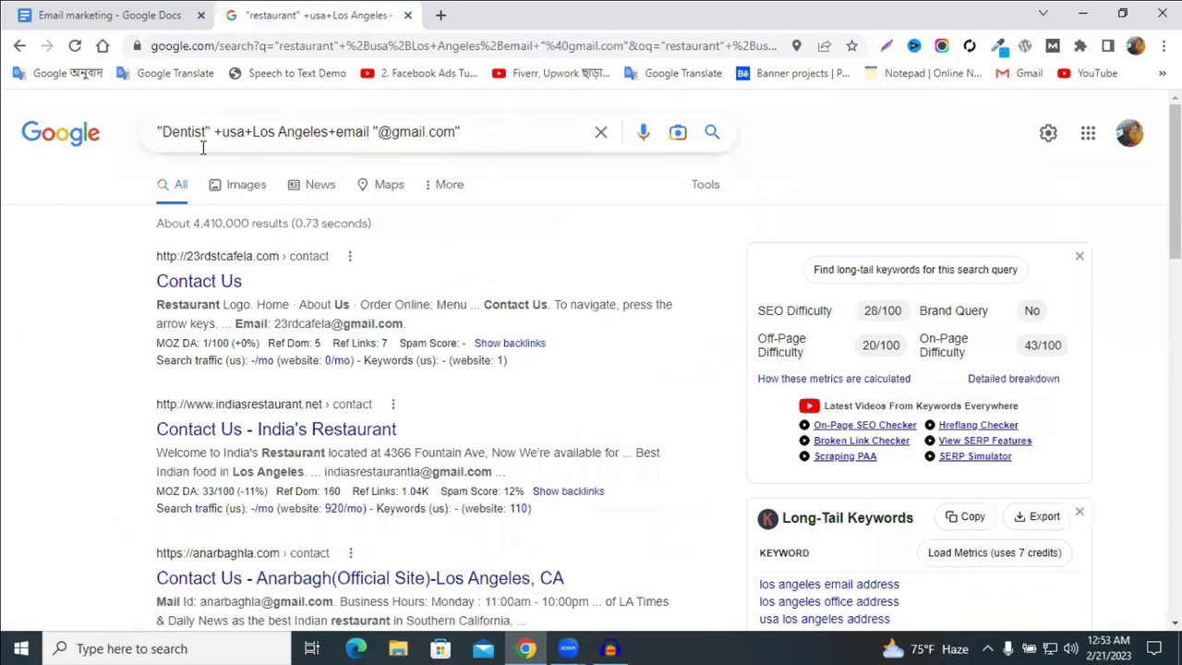
{"action": "left_click_drag", "start_coordinate": [252, 131], "coordinate": [329, 133]}
{"action": "right_click", "coordinate": [329, 134]}
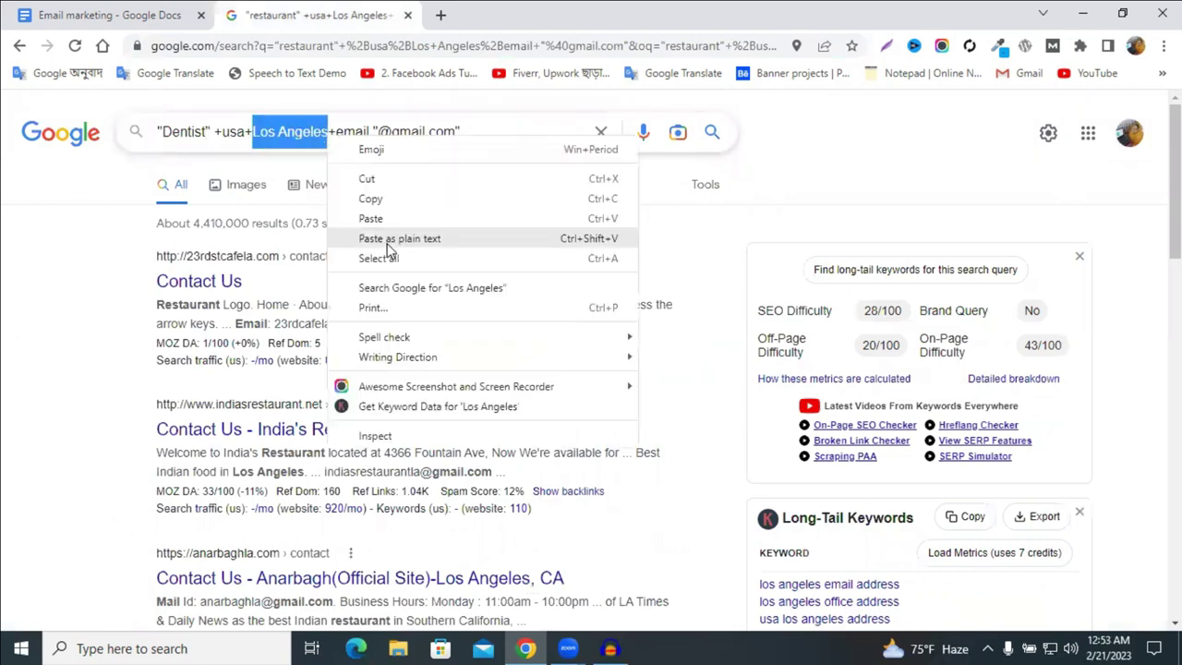
{"action": "left_click", "coordinate": [370, 218]}
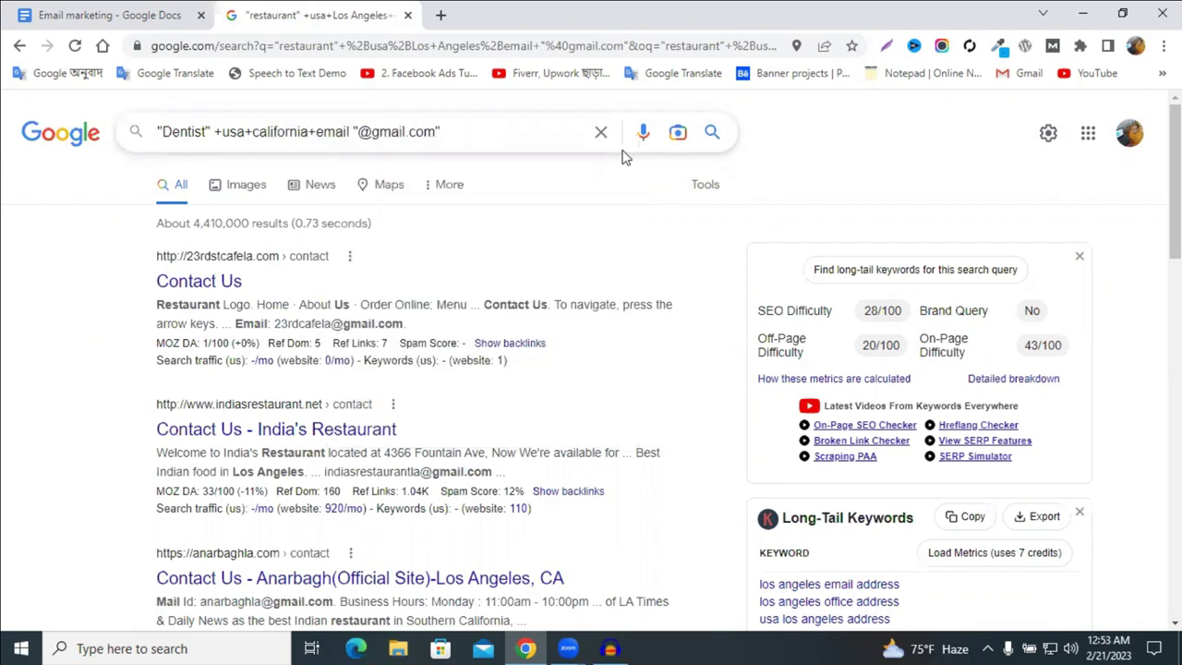
{"action": "left_click", "coordinate": [714, 134]}
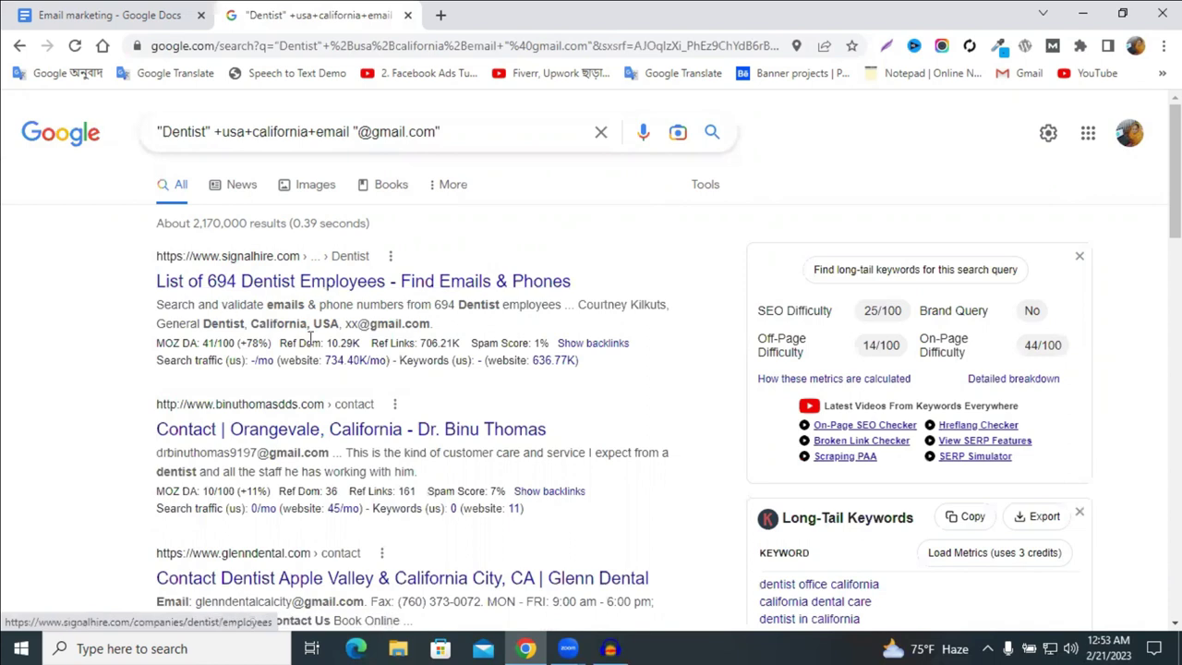
- Skim the dentist search results and open the SignalHire list of Dentist employees in a new tab, switching to it
{"action": "scroll", "coordinate": [311, 344], "scroll_direction": "down", "scroll_amount": 3}
{"action": "scroll", "coordinate": [311, 343], "scroll_direction": "down", "scroll_amount": 1}
{"action": "scroll", "coordinate": [277, 305], "scroll_direction": "up", "scroll_amount": 4}
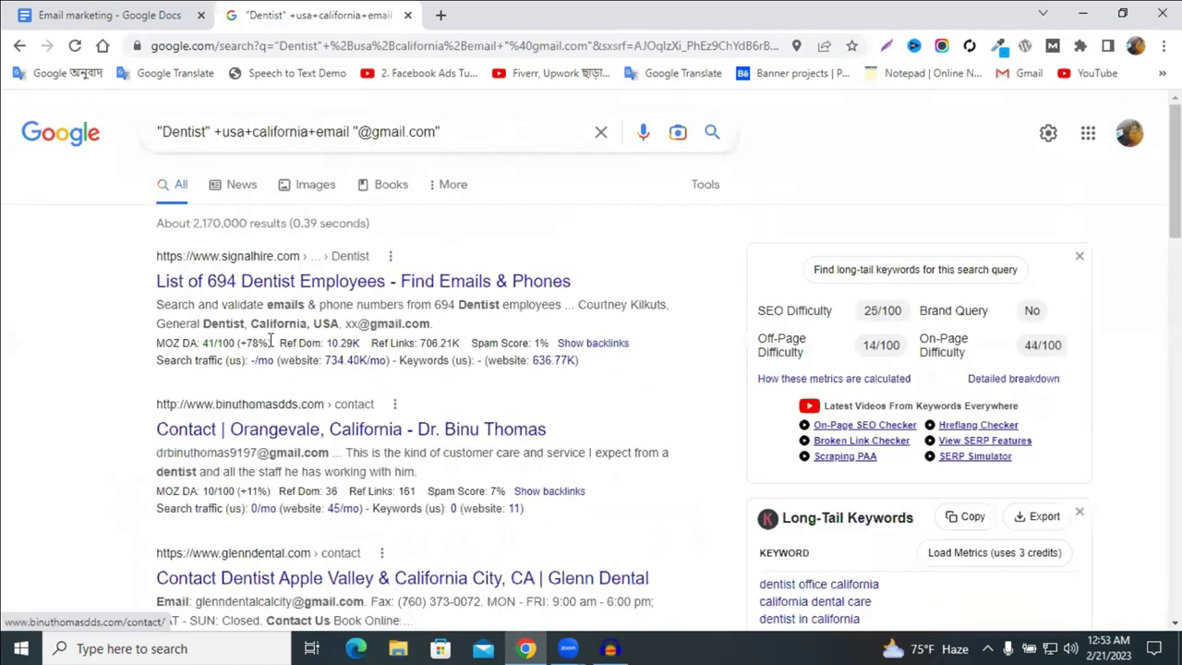
{"action": "right_click", "coordinate": [237, 286]}
{"action": "left_click", "coordinate": [277, 297]}
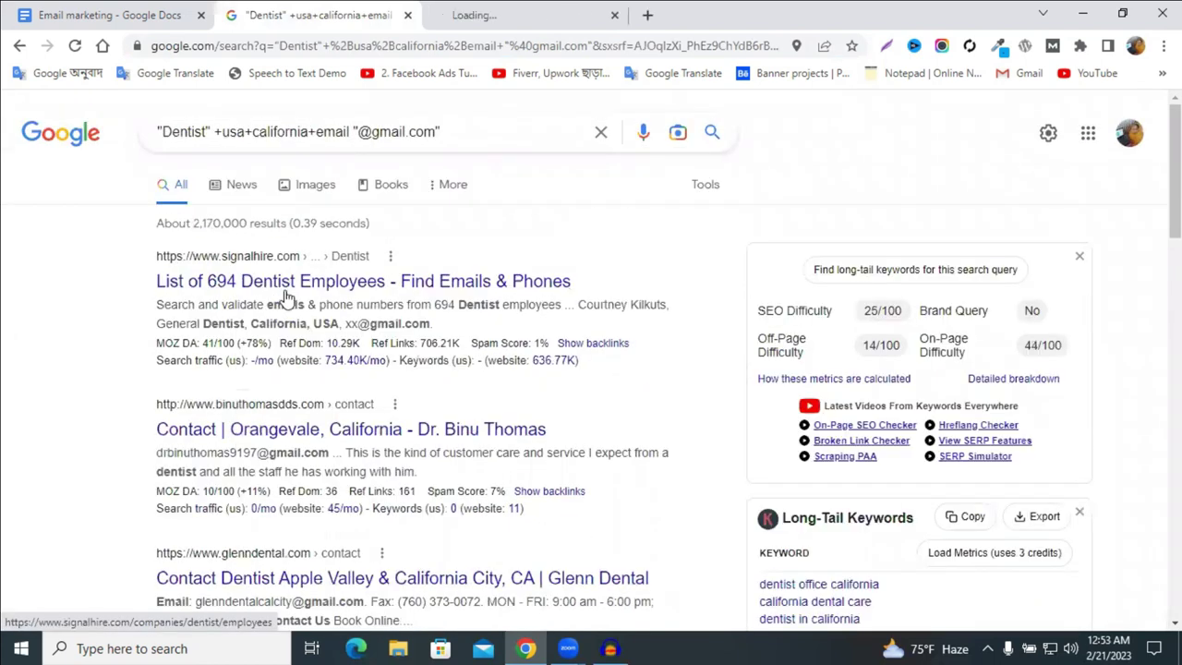
{"action": "left_click", "coordinate": [506, 11]}
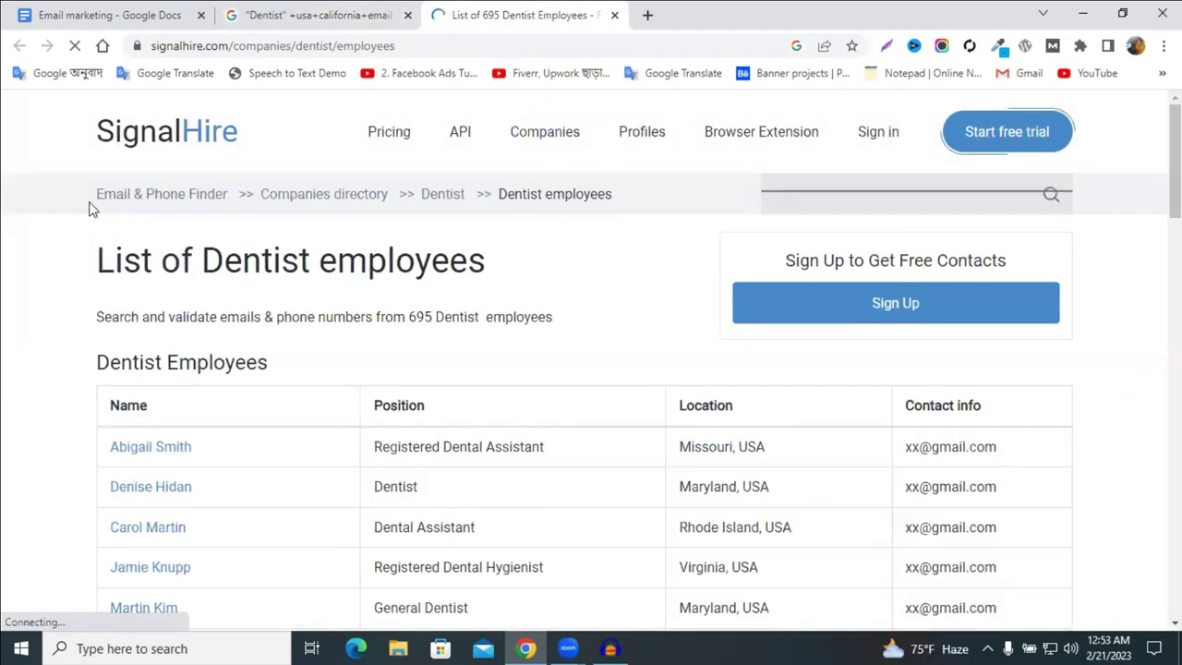
- Look through SignalHire's employee directory and pricing plans, and close the site
{"action": "scroll", "coordinate": [180, 300], "scroll_direction": "down", "scroll_amount": 4}
{"action": "scroll", "coordinate": [295, 314], "scroll_direction": "down", "scroll_amount": 10}
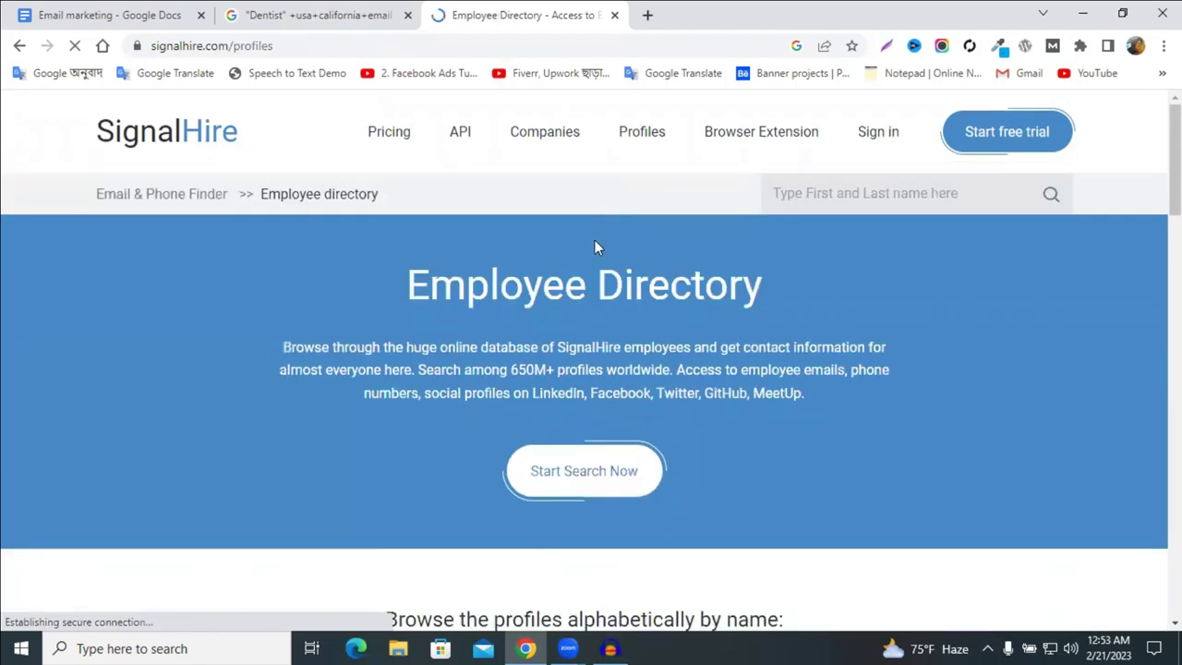
{"action": "scroll", "coordinate": [594, 245], "scroll_direction": "down", "scroll_amount": 15}
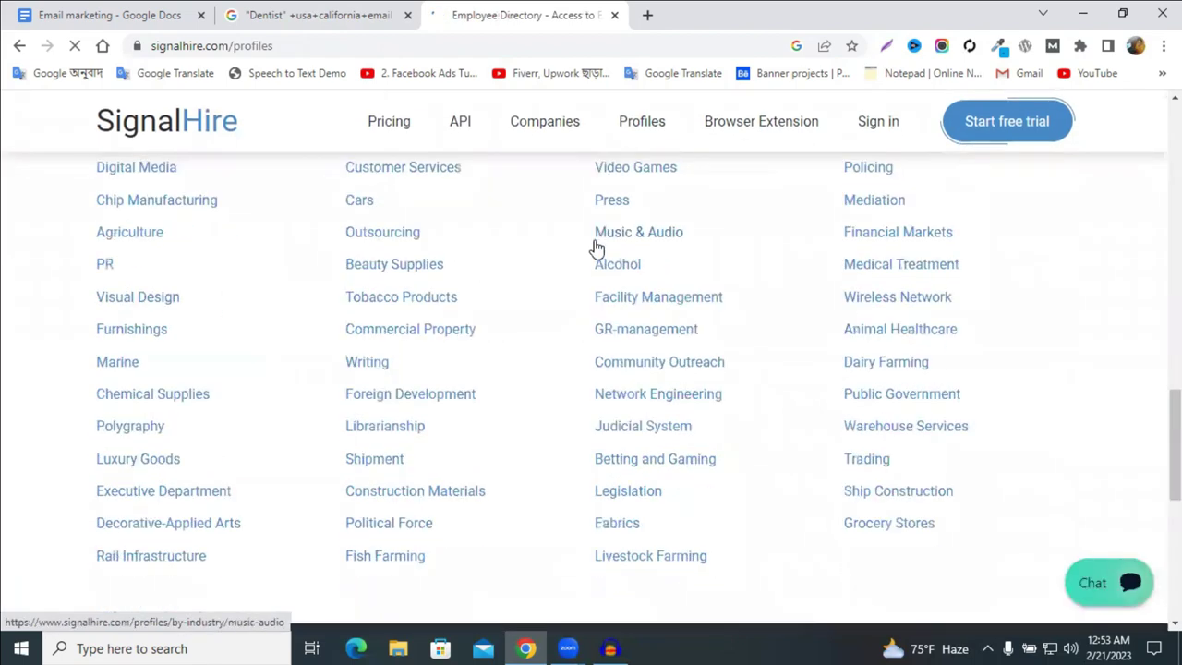
{"action": "scroll", "coordinate": [596, 247], "scroll_direction": "down", "scroll_amount": 5}
{"action": "scroll", "coordinate": [600, 213], "scroll_direction": "down", "scroll_amount": 1}
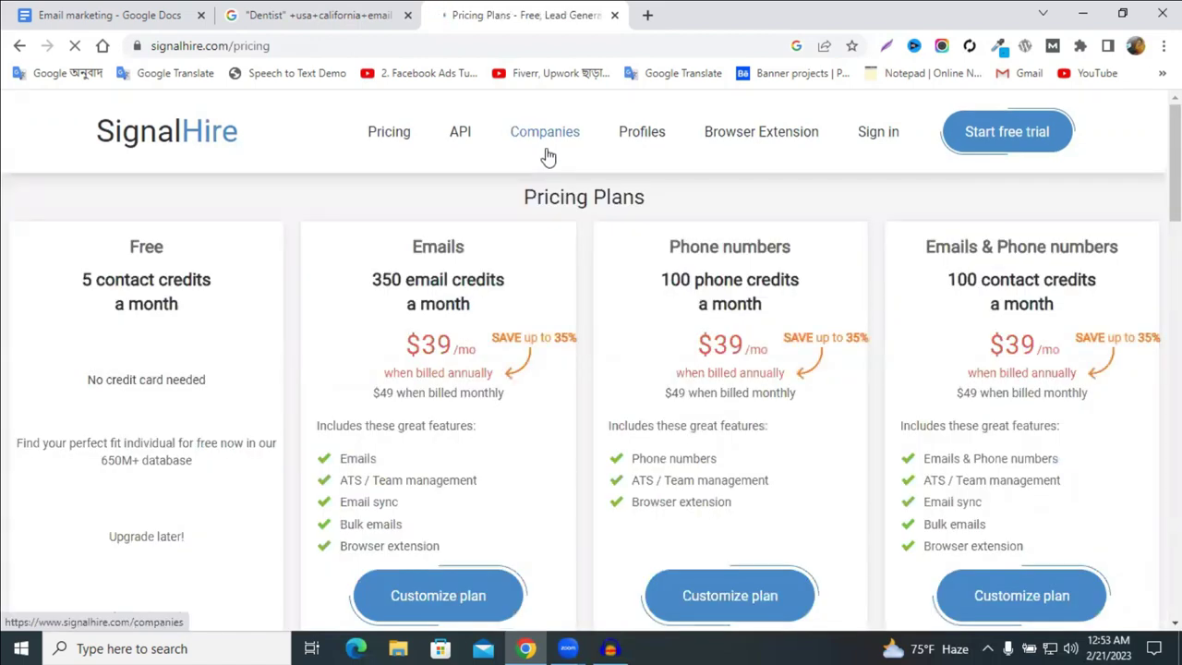
{"action": "scroll", "coordinate": [547, 159], "scroll_direction": "down", "scroll_amount": 10}
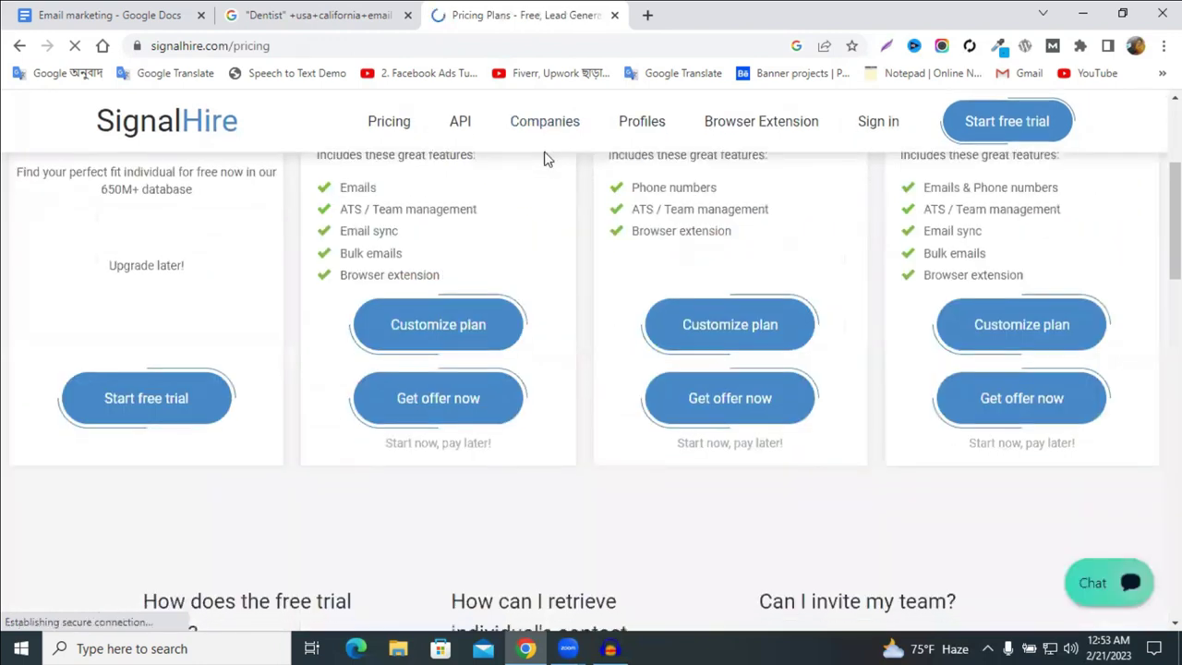
{"action": "scroll", "coordinate": [547, 159], "scroll_direction": "down", "scroll_amount": 3}
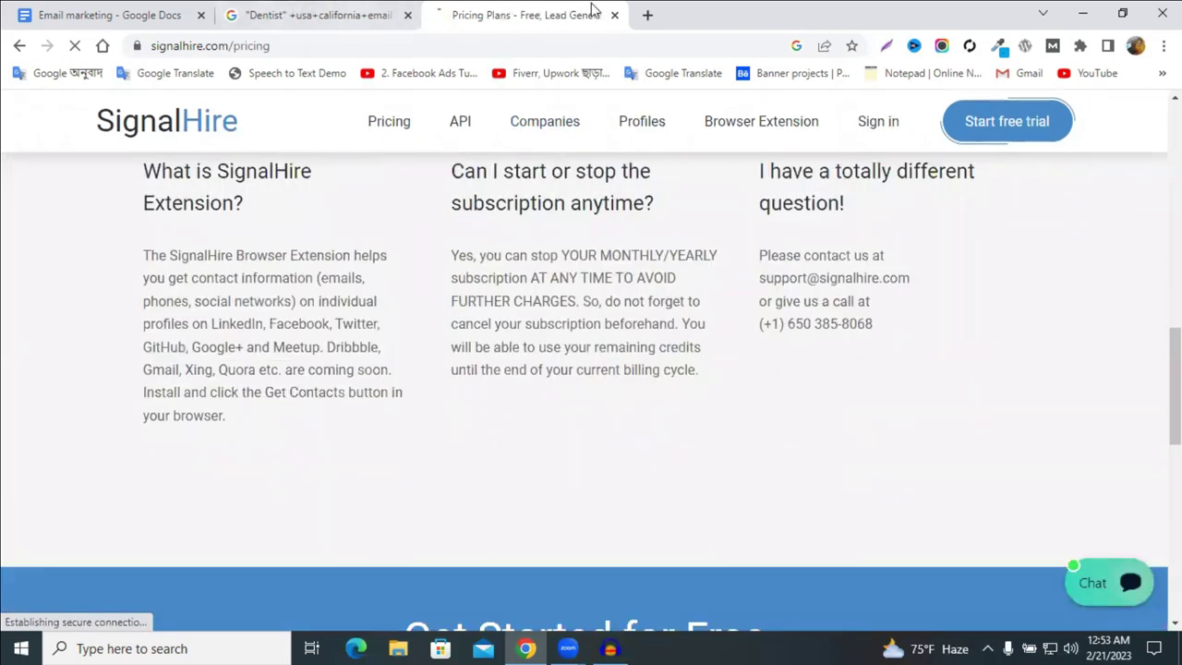
{"action": "left_click", "coordinate": [615, 15]}
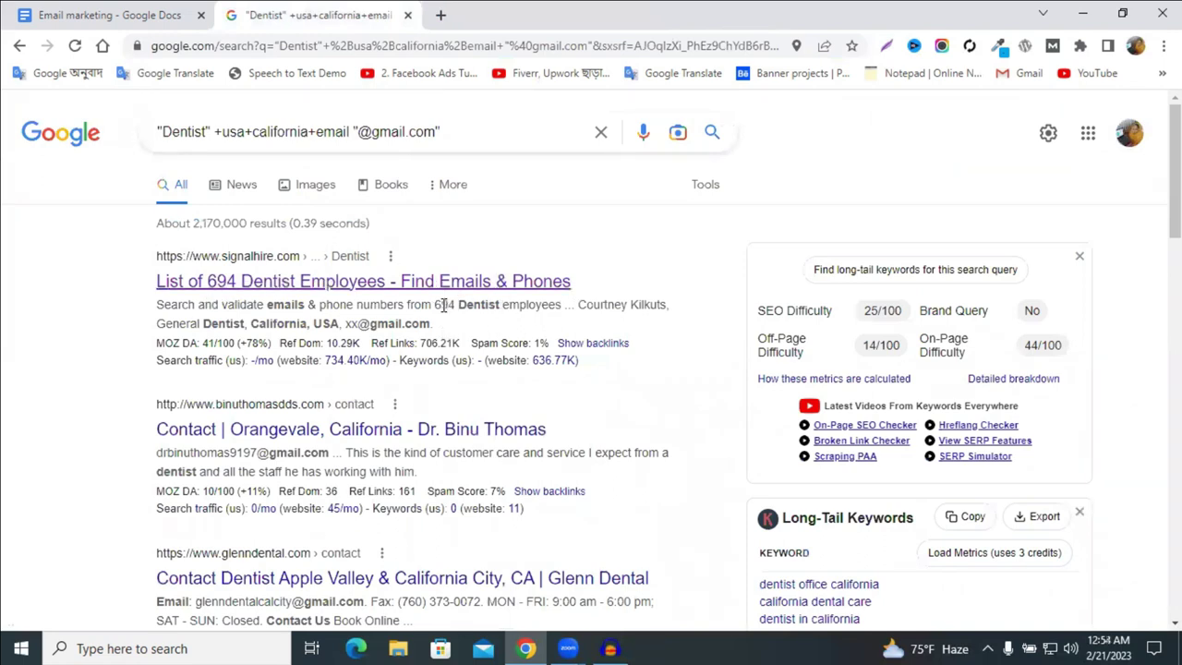
- Open the contact page of the Orangevale, California dentist from the search results in a new tab and view it
{"action": "scroll", "coordinate": [531, 286], "scroll_direction": "down", "scroll_amount": 2}
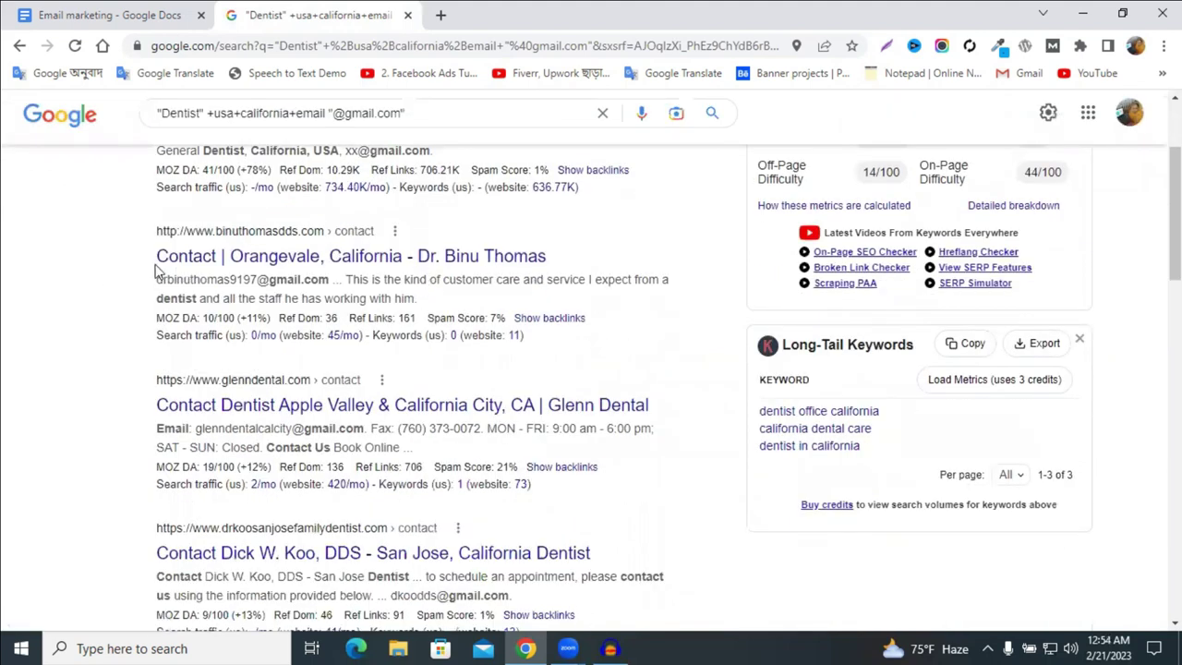
{"action": "right_click", "coordinate": [255, 264]}
{"action": "left_click", "coordinate": [286, 270]}
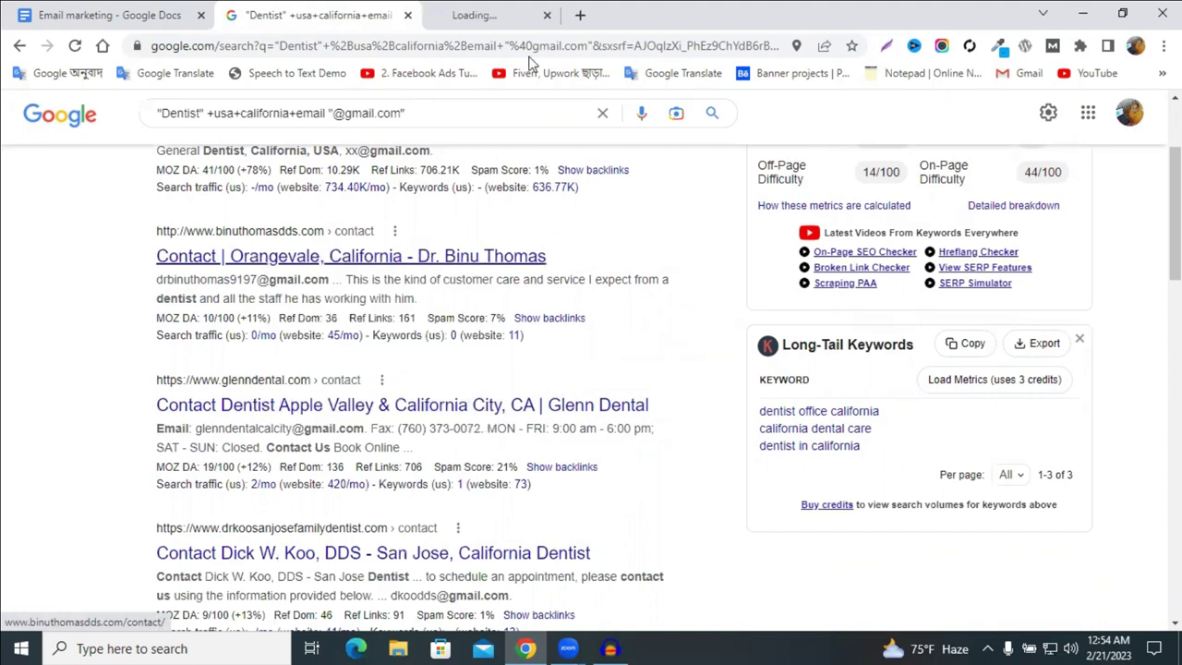
{"action": "left_click", "coordinate": [517, 15]}
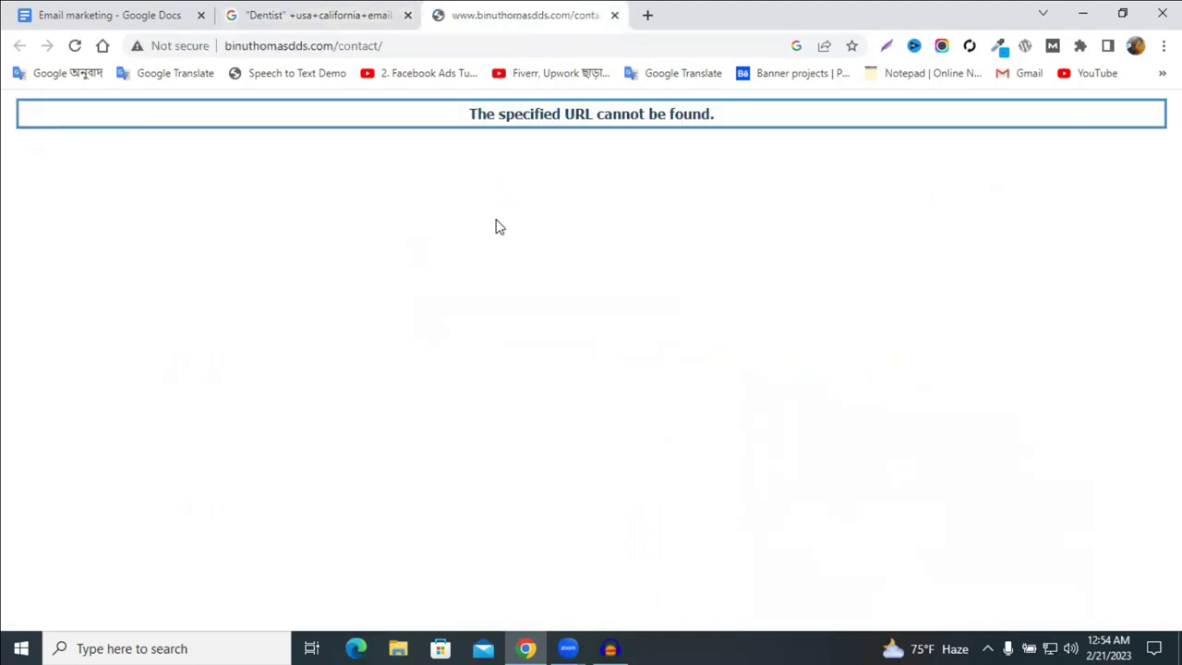
- Open the Glenn Dental contact page from the search results in a new tab and close the Orangevale dentist's page
{"action": "left_click", "coordinate": [344, 11]}
{"action": "scroll", "coordinate": [397, 360], "scroll_direction": "down", "scroll_amount": 1}
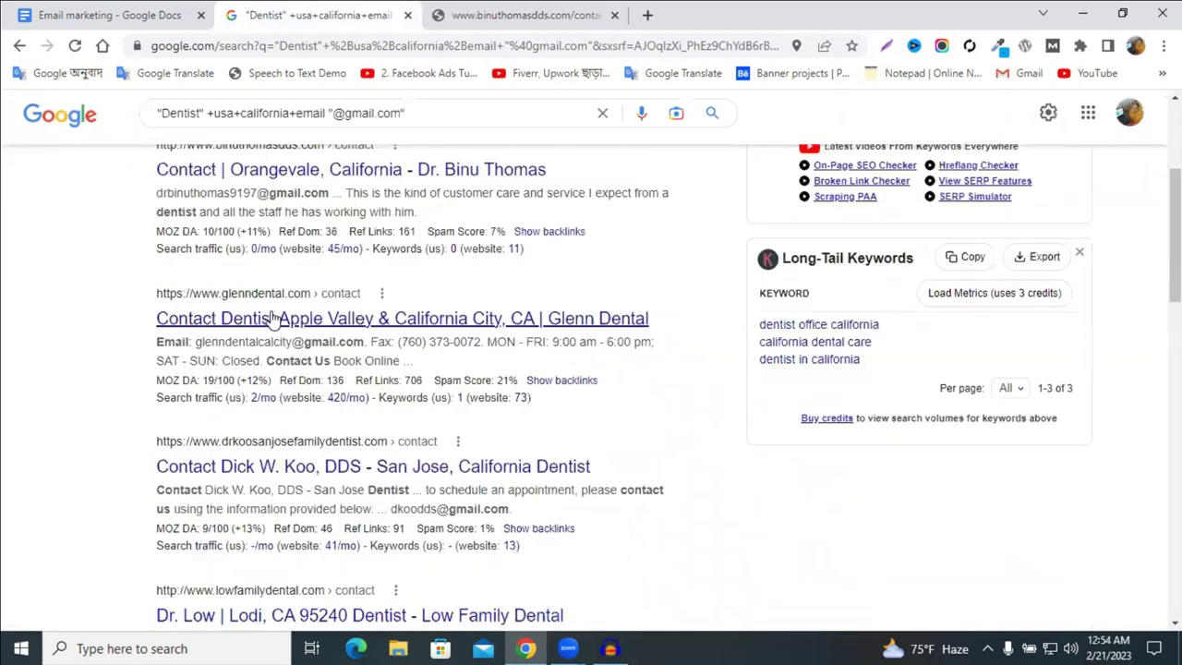
{"action": "right_click", "coordinate": [321, 328]}
{"action": "left_click", "coordinate": [335, 336]}
{"action": "left_click", "coordinate": [702, 10]}
{"action": "left_click", "coordinate": [605, 20]}
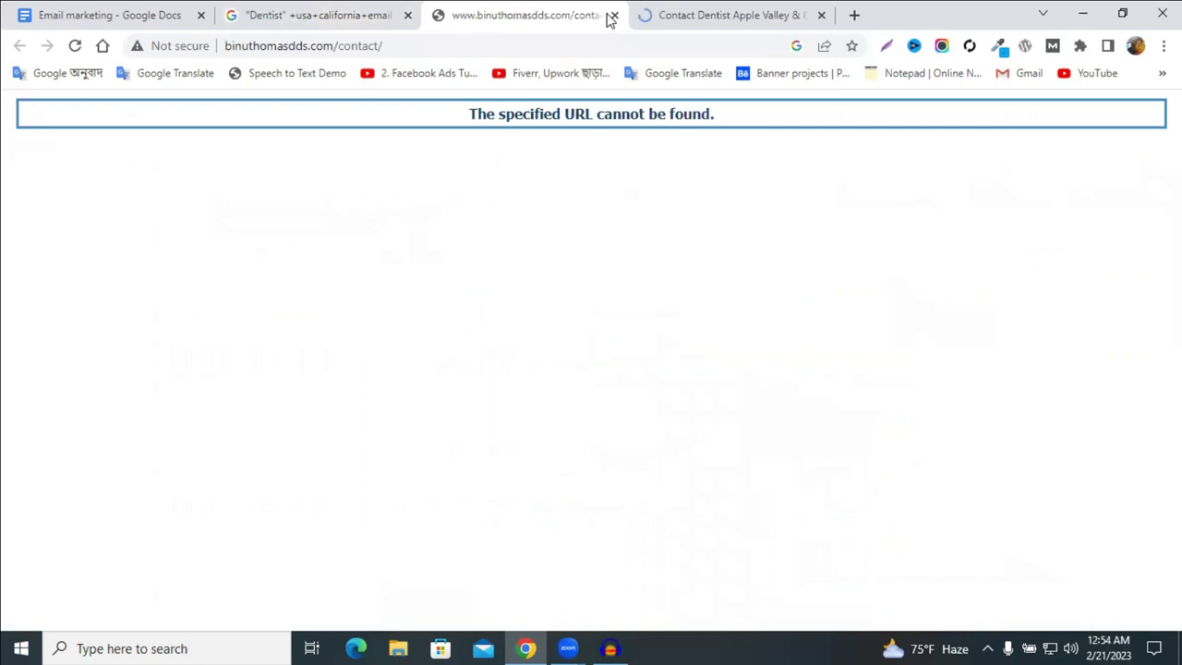
{"action": "left_click", "coordinate": [614, 16]}
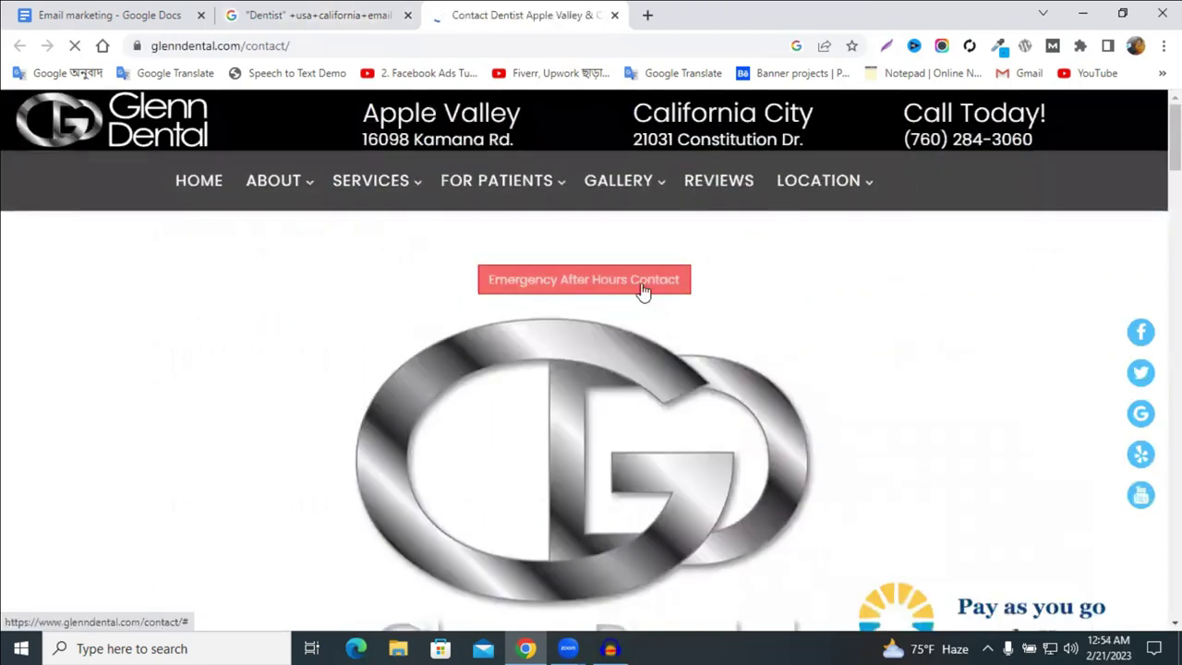
- Examine the Glenn Dental contact page for the email addresses of its office locations
{"action": "scroll", "coordinate": [729, 283], "scroll_direction": "down", "scroll_amount": 1}
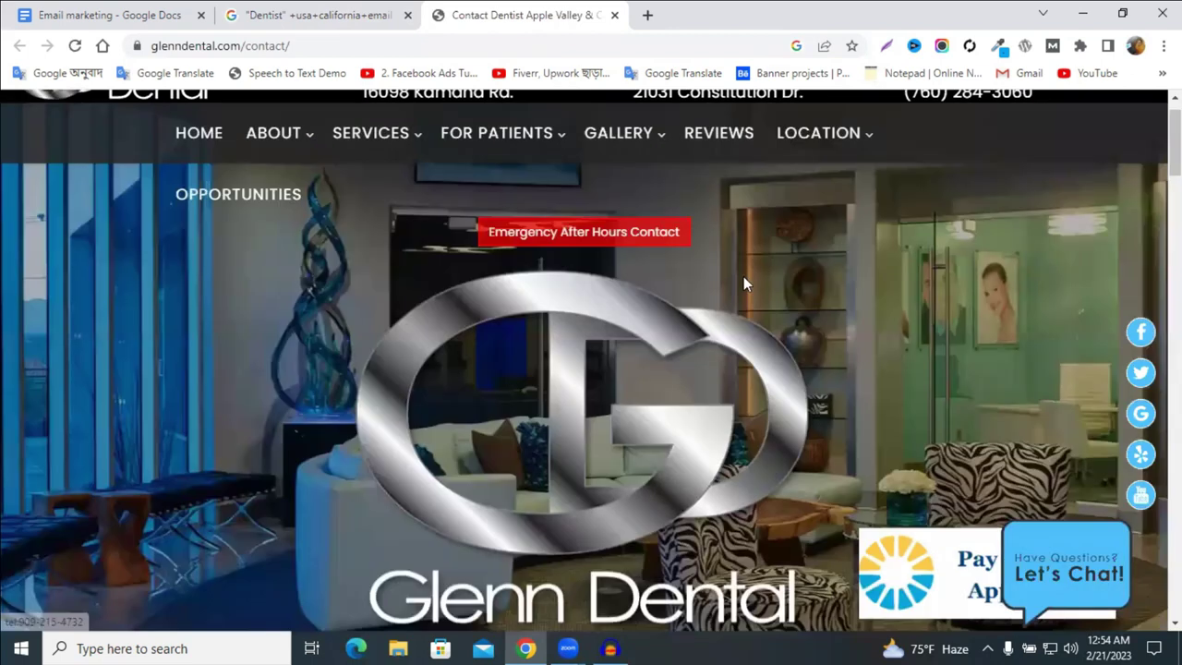
{"action": "scroll", "coordinate": [744, 276], "scroll_direction": "down", "scroll_amount": 3}
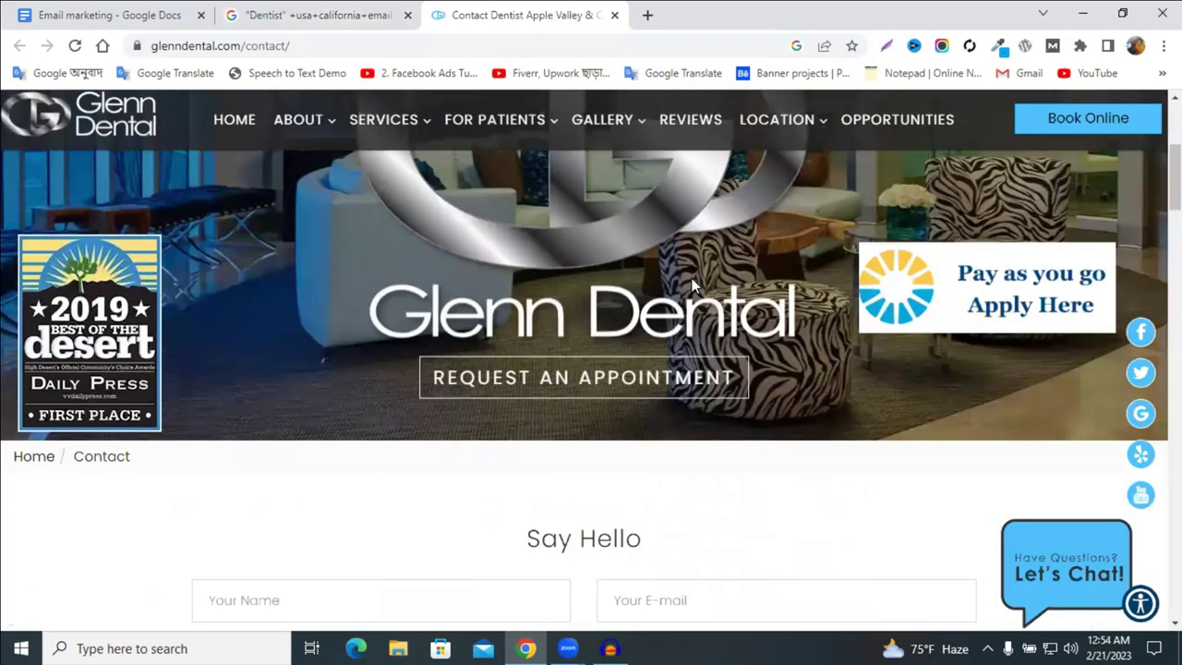
{"action": "scroll", "coordinate": [691, 278], "scroll_direction": "down", "scroll_amount": 15}
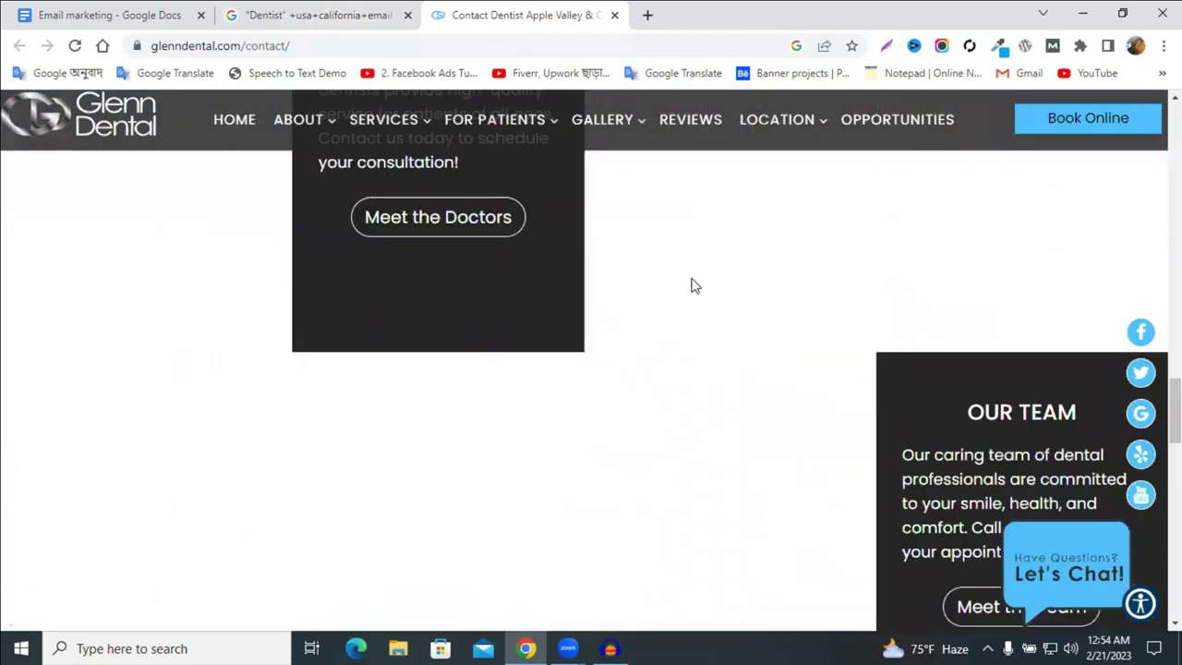
{"action": "scroll", "coordinate": [693, 285], "scroll_direction": "down", "scroll_amount": 8}
{"action": "scroll", "coordinate": [690, 285], "scroll_direction": "up", "scroll_amount": 6}
{"action": "scroll", "coordinate": [646, 283], "scroll_direction": "down", "scroll_amount": 5}
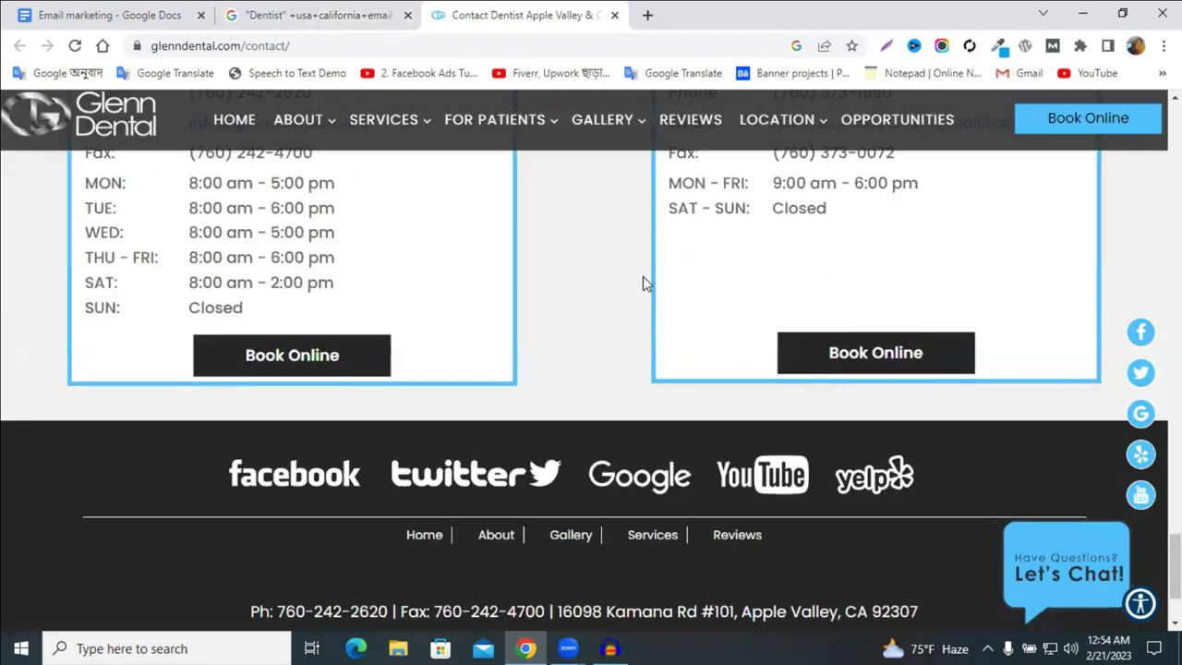
{"action": "scroll", "coordinate": [459, 293], "scroll_direction": "up", "scroll_amount": 3}
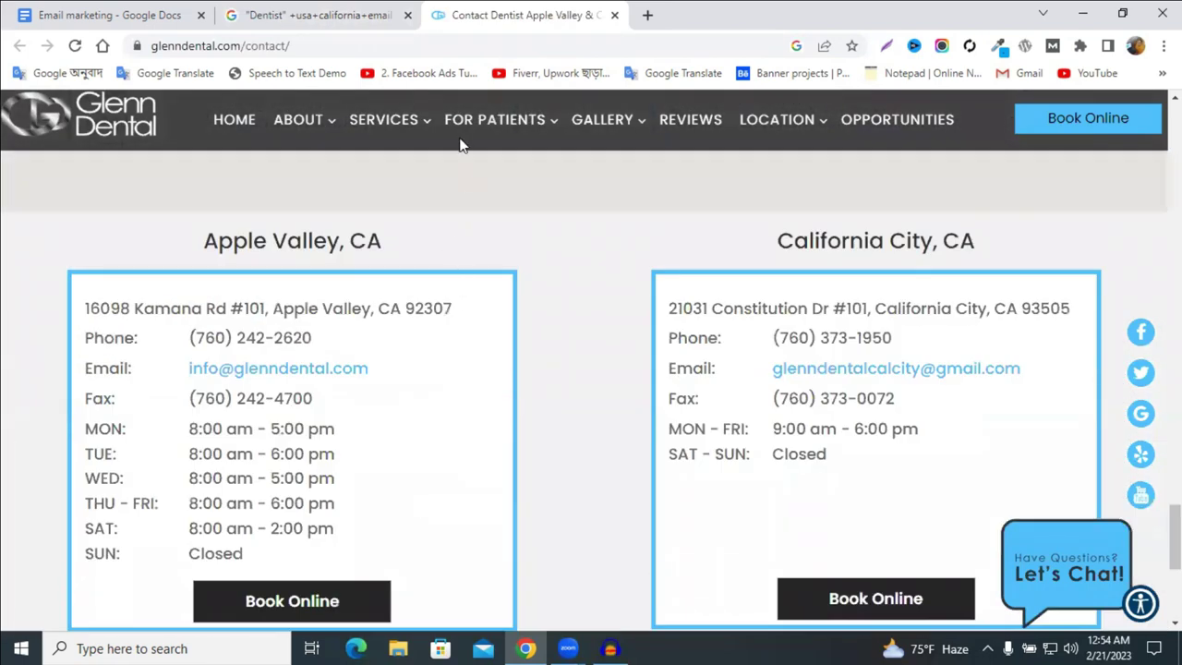
- Open the Dental Cleanings page from Glenn Dental's list of services
{"action": "scroll", "coordinate": [357, 122], "scroll_direction": "up", "scroll_amount": 3}
{"action": "mouse_move", "coordinate": [303, 127]}
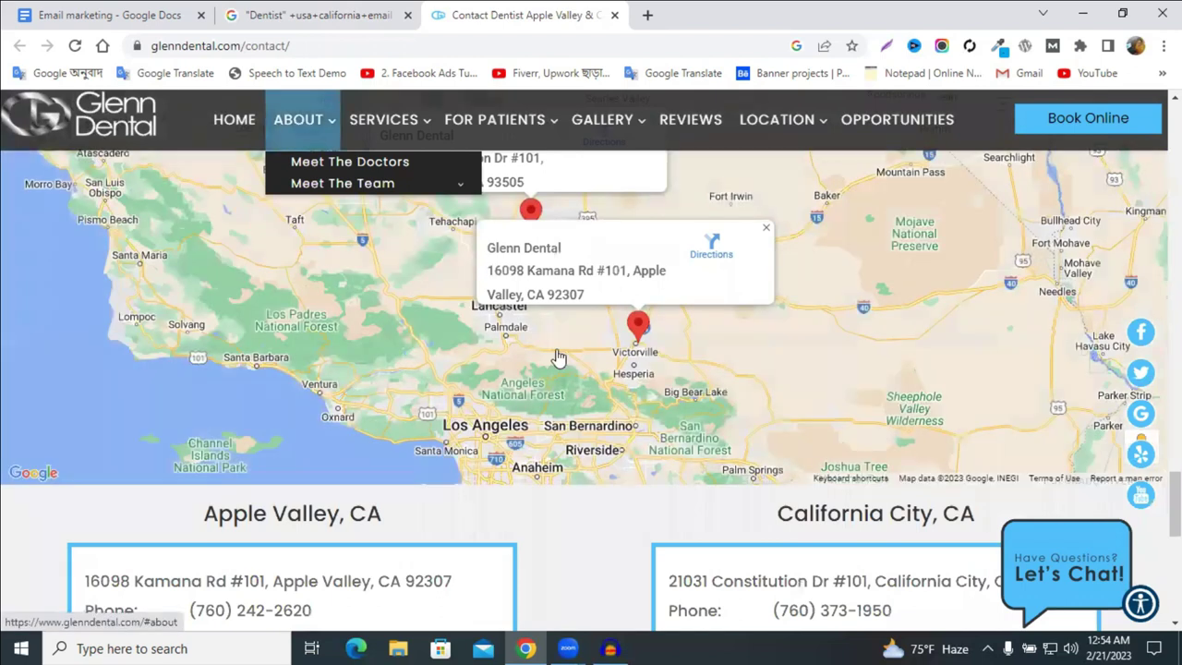
{"action": "mouse_move", "coordinate": [384, 120]}
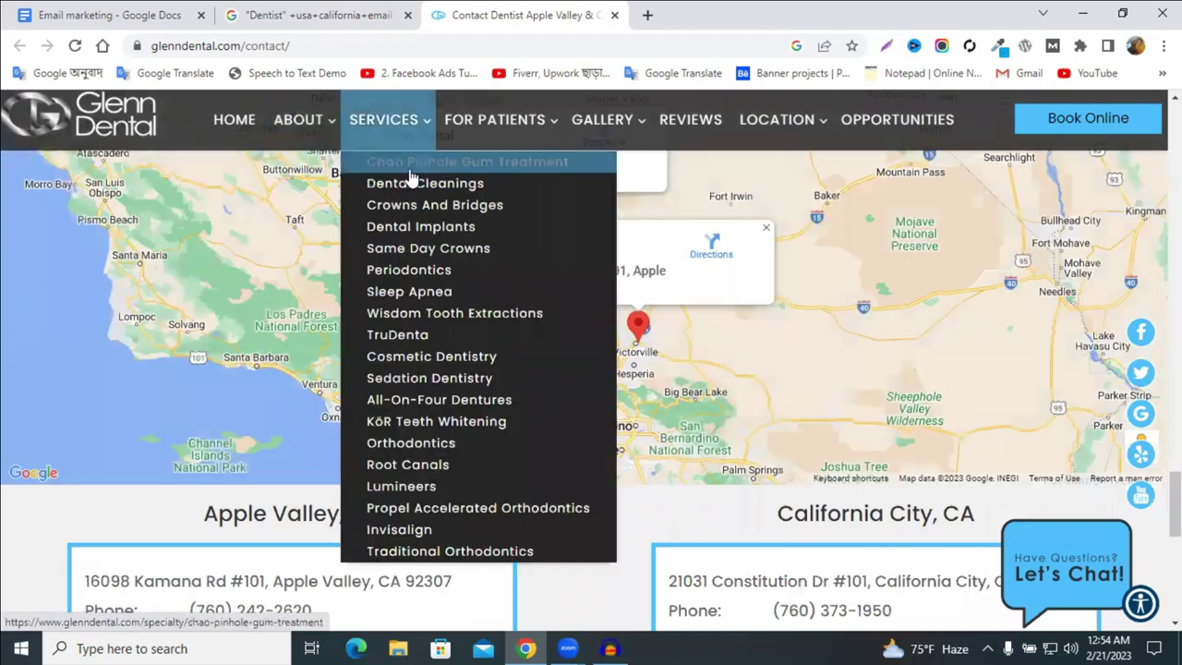
{"action": "left_click", "coordinate": [426, 190]}
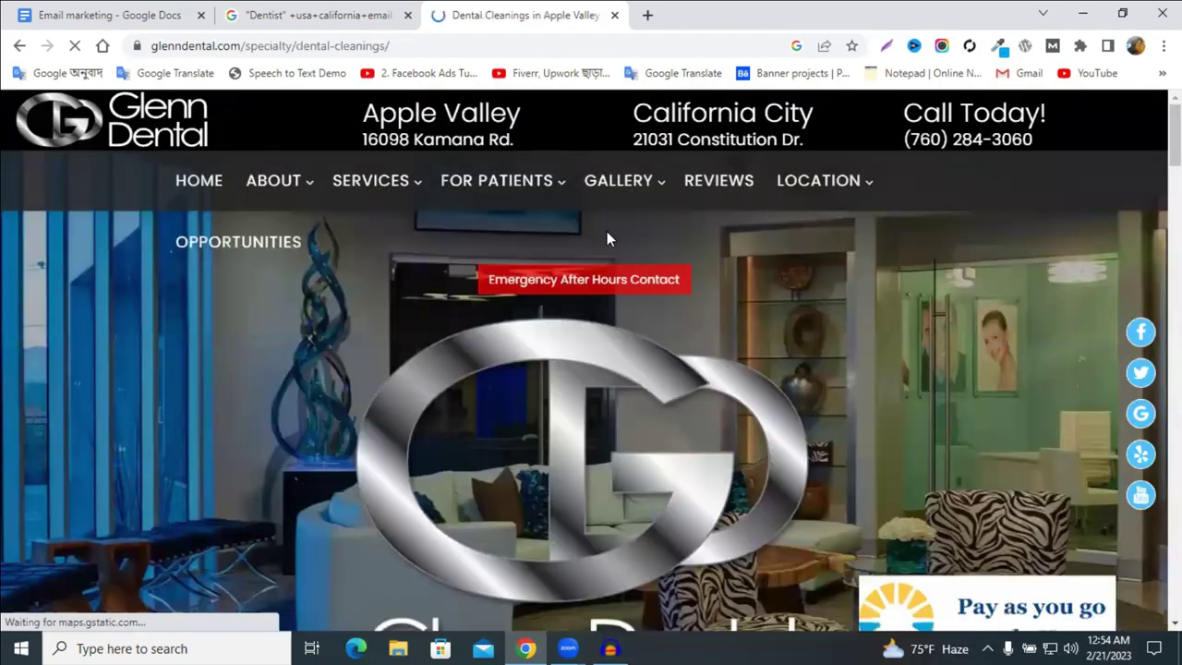
- Look through the Dental Cleanings page for the practice's service, team and location information
{"action": "scroll", "coordinate": [607, 238], "scroll_direction": "down", "scroll_amount": 3}
{"action": "scroll", "coordinate": [993, 268], "scroll_direction": "up", "scroll_amount": 3}
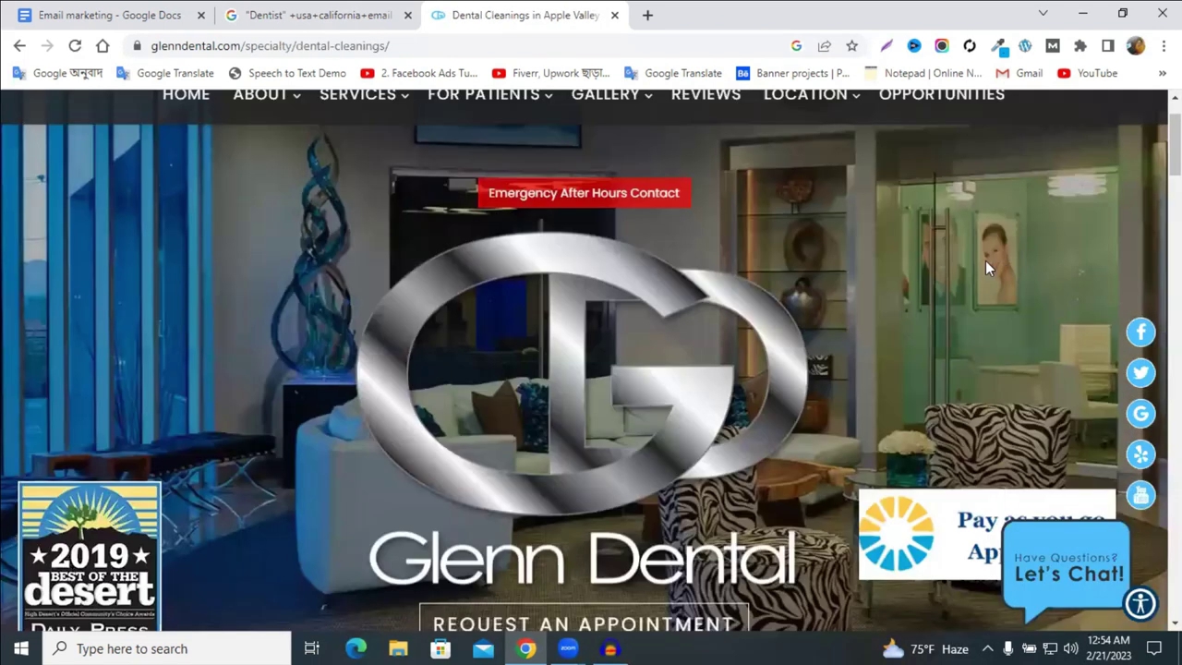
{"action": "scroll", "coordinate": [984, 266], "scroll_direction": "down", "scroll_amount": 1}
{"action": "scroll", "coordinate": [913, 266], "scroll_direction": "down", "scroll_amount": 10}
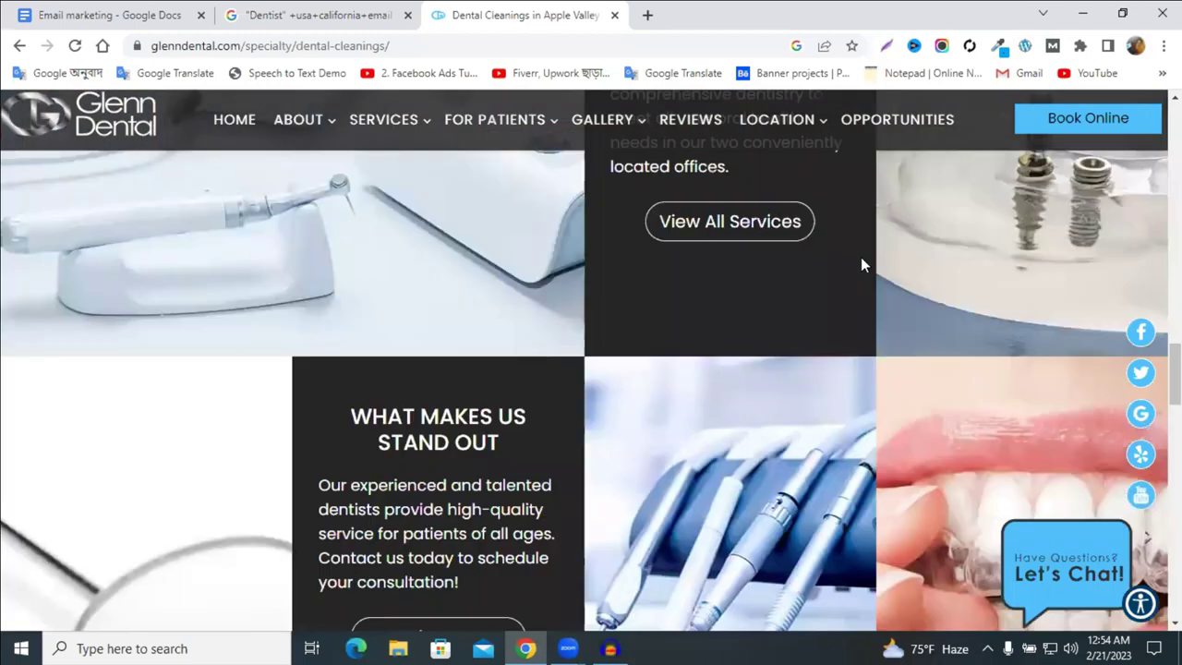
{"action": "scroll", "coordinate": [912, 286], "scroll_direction": "down", "scroll_amount": 6}
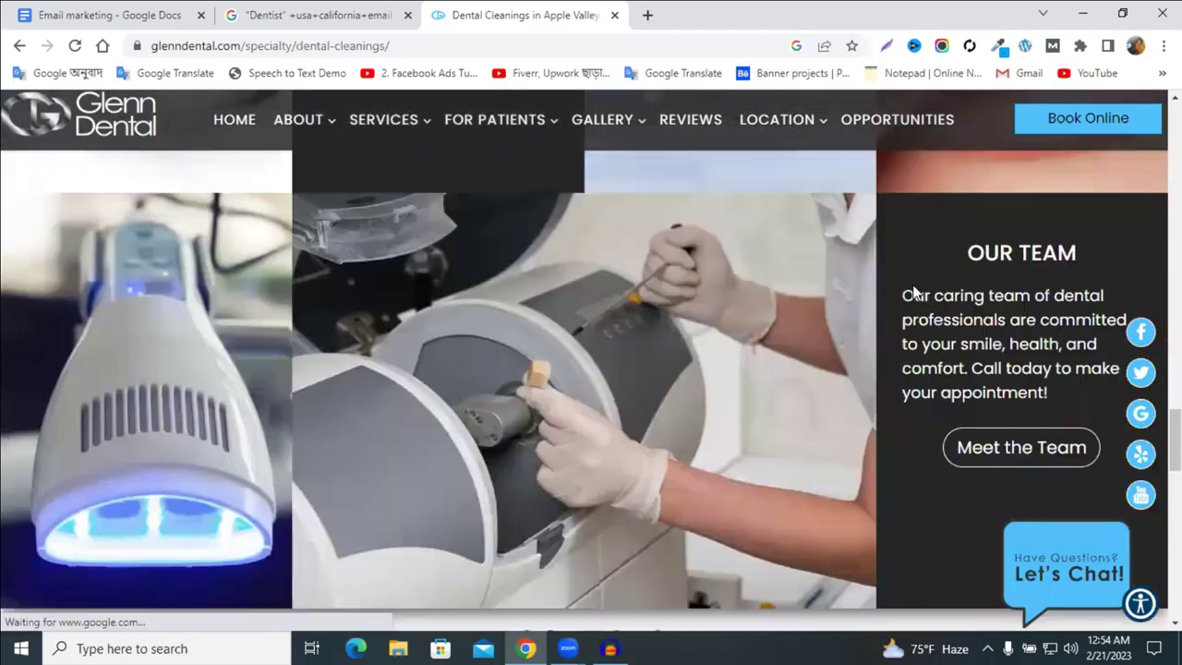
{"action": "scroll", "coordinate": [887, 305], "scroll_direction": "up", "scroll_amount": 5}
{"action": "scroll", "coordinate": [813, 342], "scroll_direction": "down", "scroll_amount": 3}
{"action": "scroll", "coordinate": [762, 362], "scroll_direction": "down", "scroll_amount": 2}
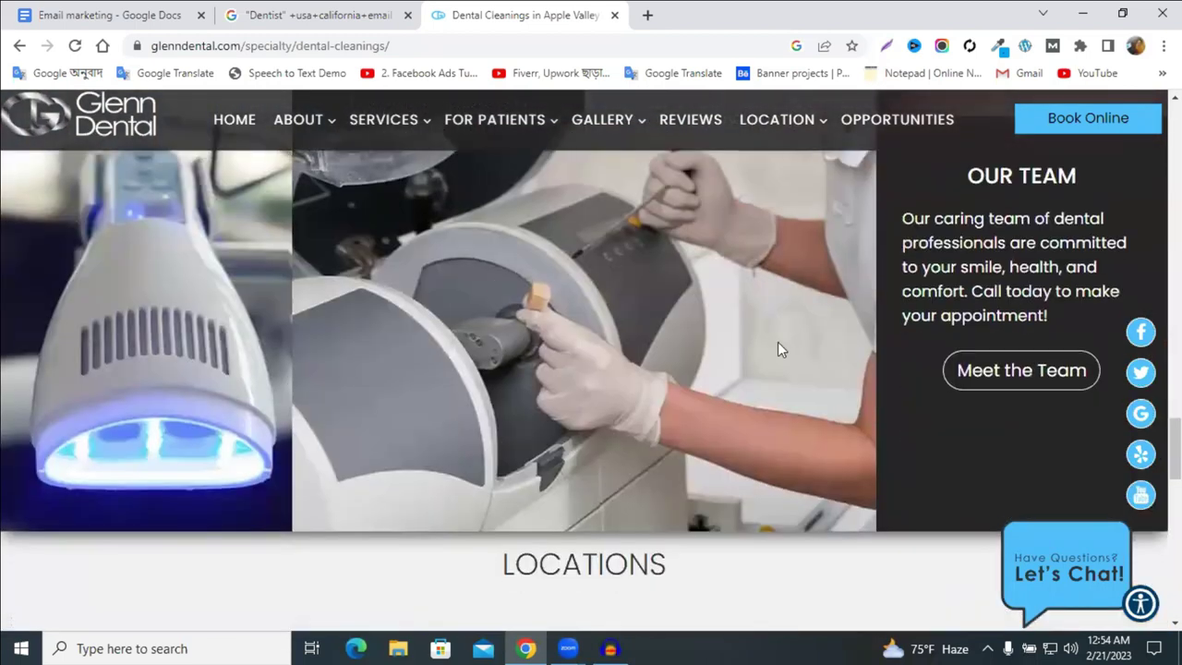
{"action": "scroll", "coordinate": [780, 346], "scroll_direction": "up", "scroll_amount": 10}
{"action": "scroll", "coordinate": [782, 348], "scroll_direction": "up", "scroll_amount": 8}
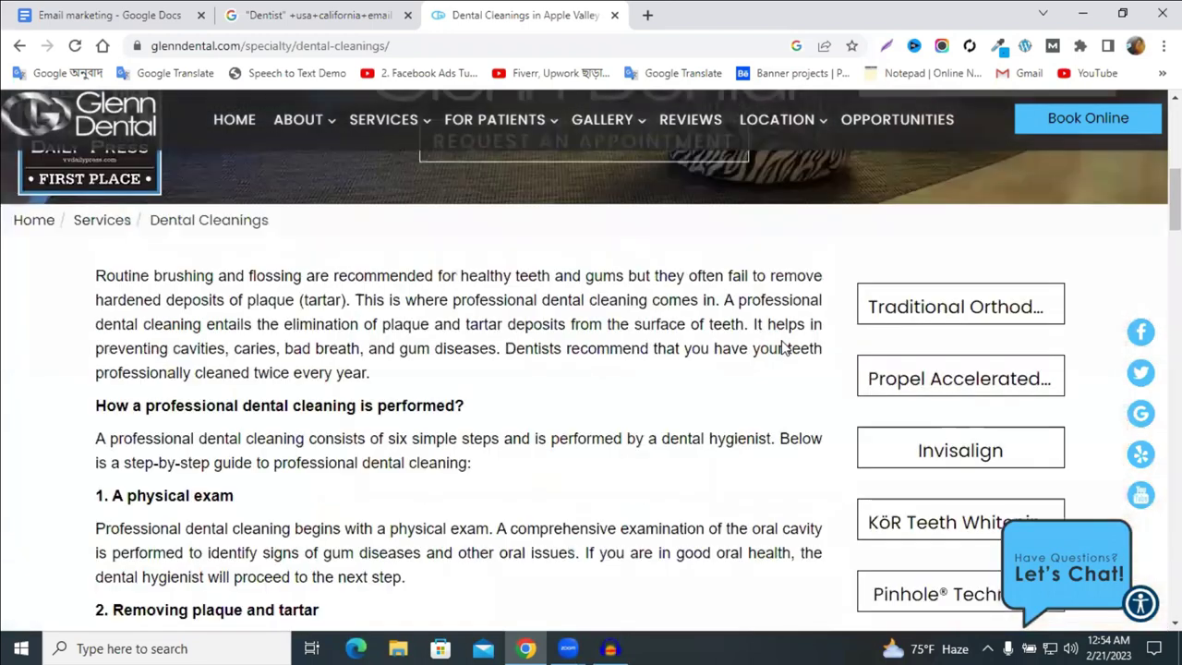
{"action": "scroll", "coordinate": [782, 350], "scroll_direction": "up", "scroll_amount": 6}
- Return to the dentist search results and open the Implant Dentistry Corona contact page in a new tab, switching to it
{"action": "left_click", "coordinate": [314, 15]}
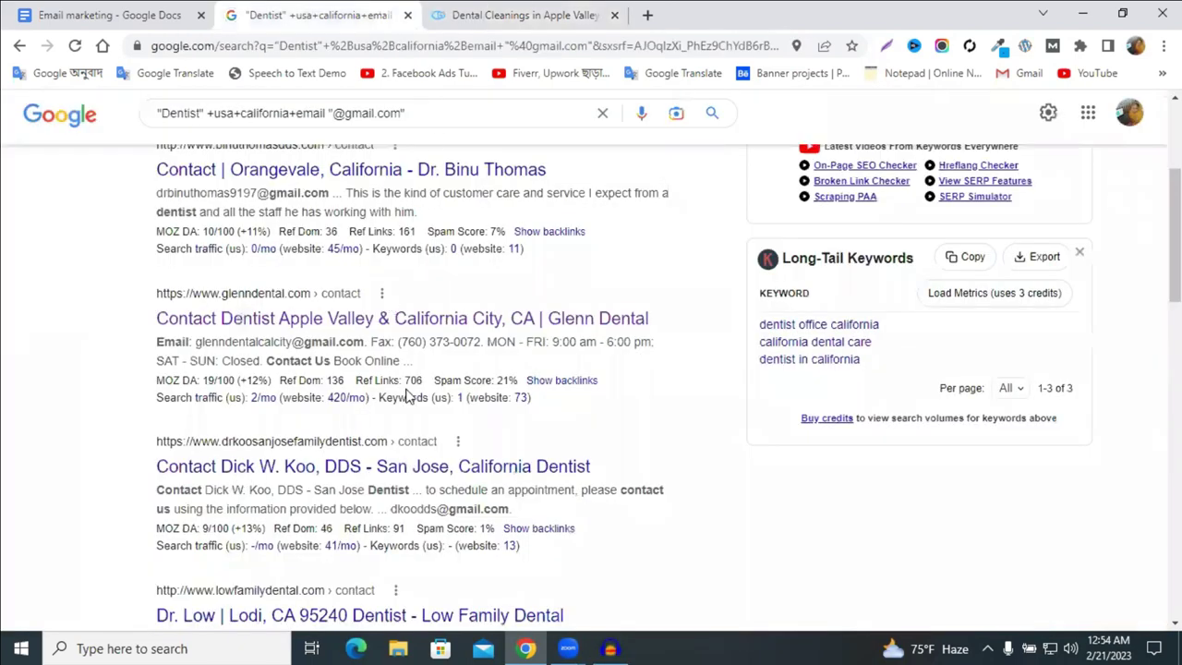
{"action": "scroll", "coordinate": [407, 394], "scroll_direction": "down", "scroll_amount": 4}
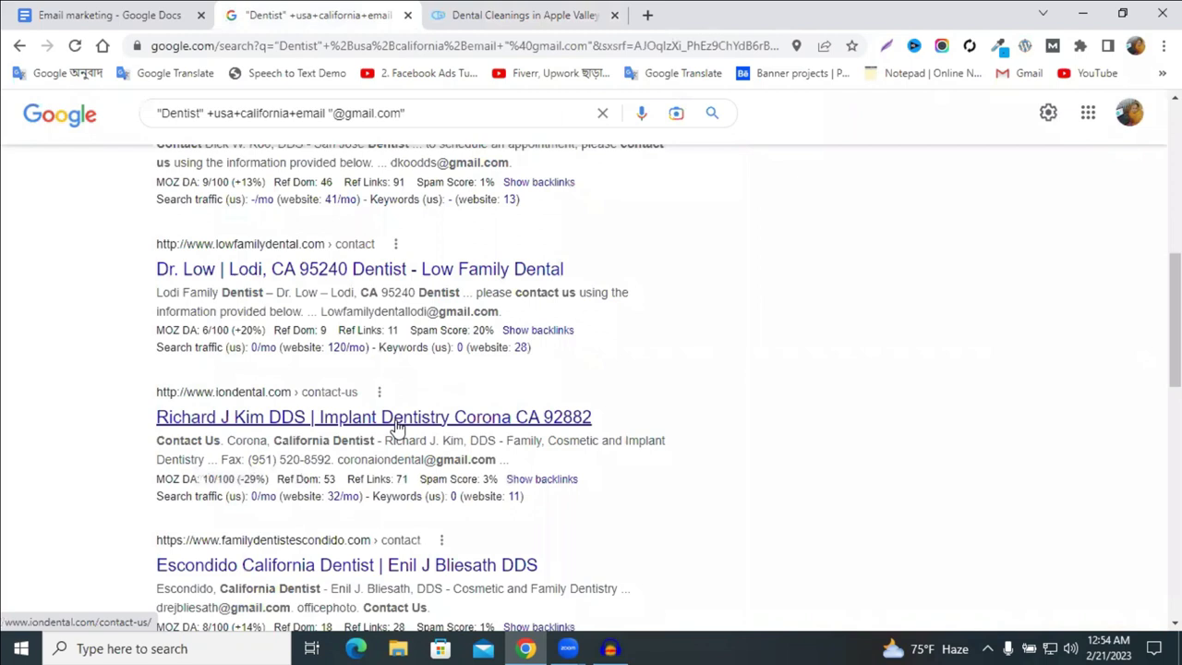
{"action": "right_click", "coordinate": [397, 425]}
{"action": "left_click", "coordinate": [452, 436]}
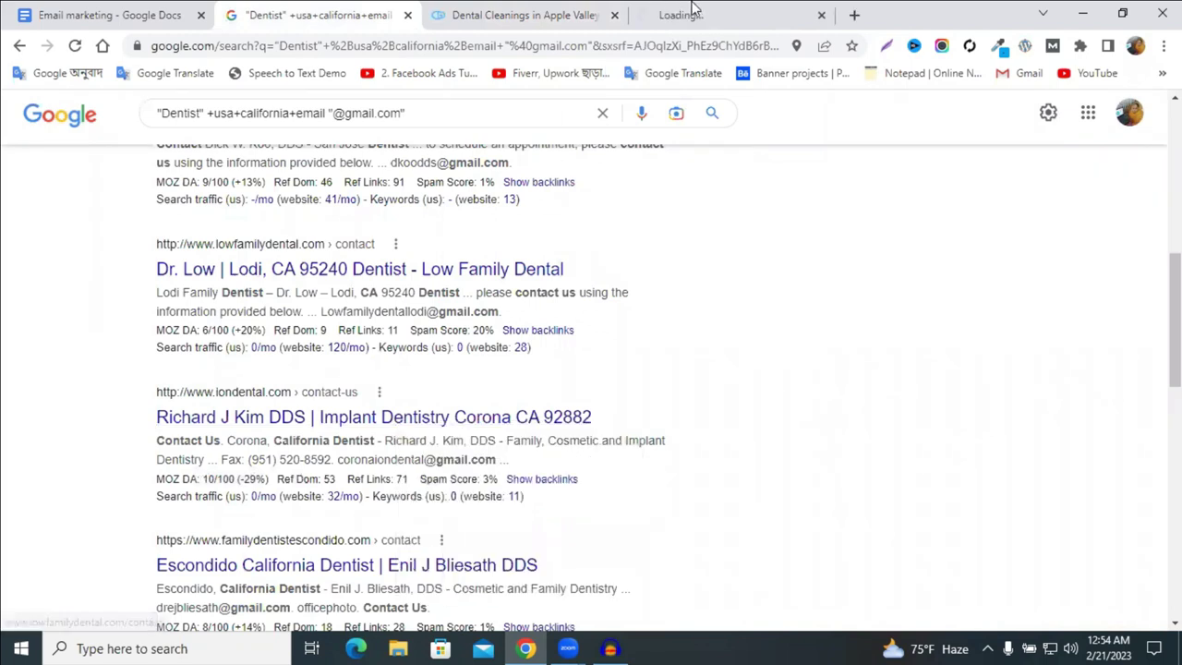
{"action": "left_click", "coordinate": [710, 15]}
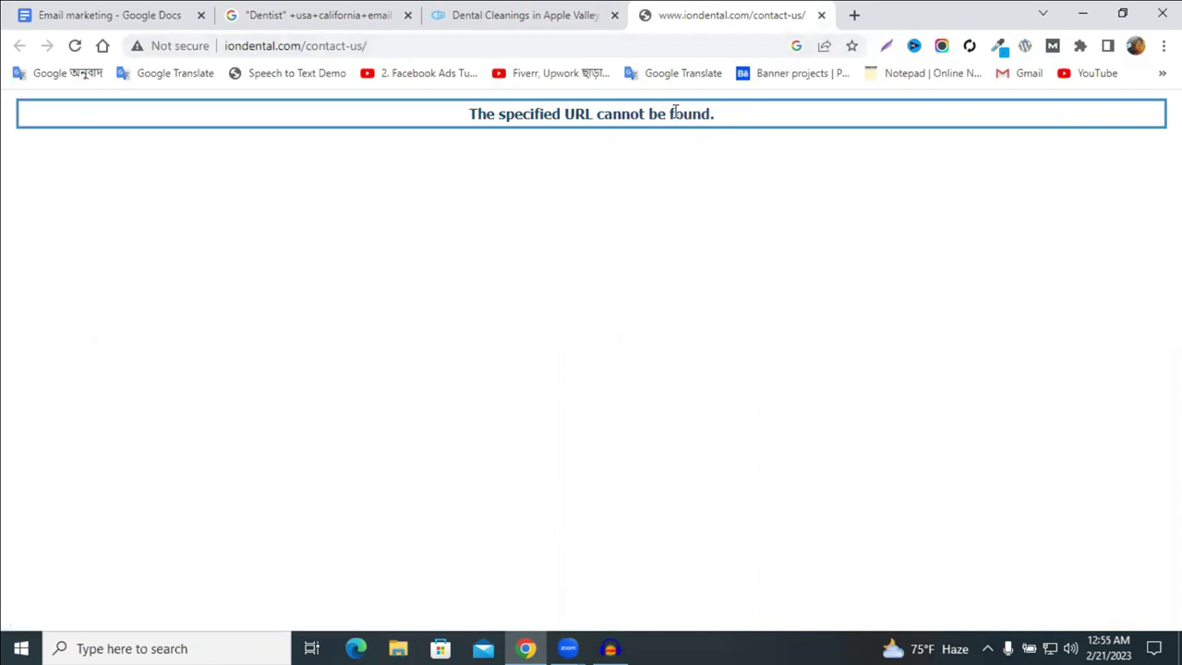
- Close the Corona dentist's contact page and go back to the dentist search results
{"action": "left_click_drag", "start_coordinate": [457, 129], "coordinate": [664, 129]}
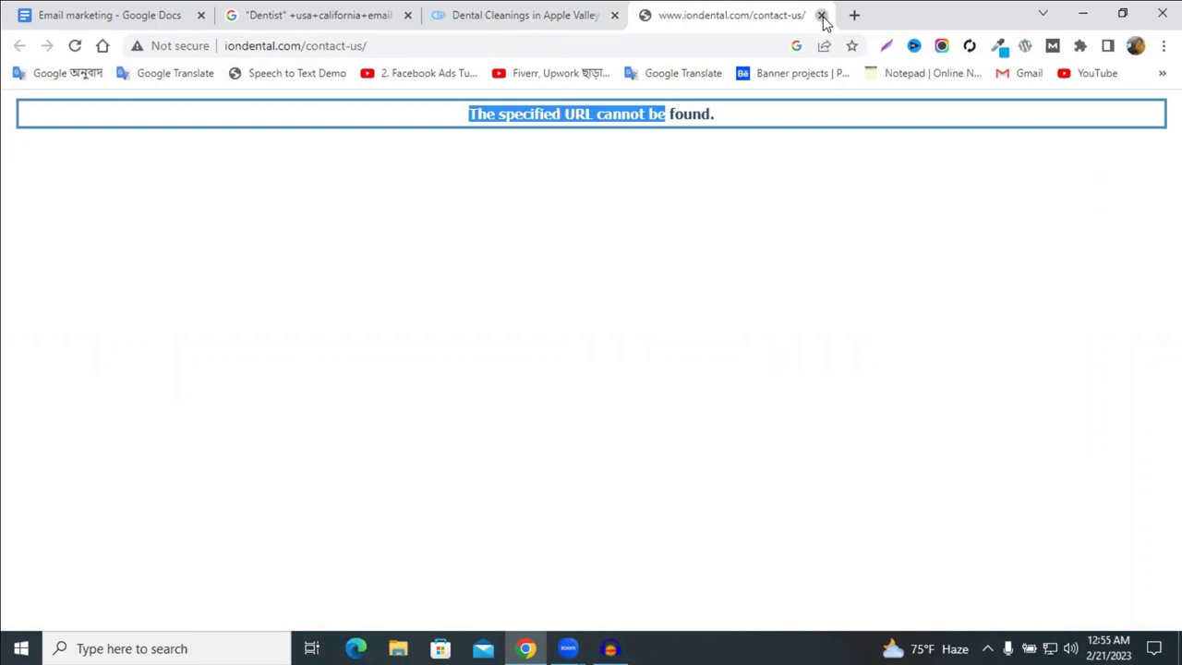
{"action": "left_click", "coordinate": [822, 17]}
{"action": "left_click", "coordinate": [370, 15]}
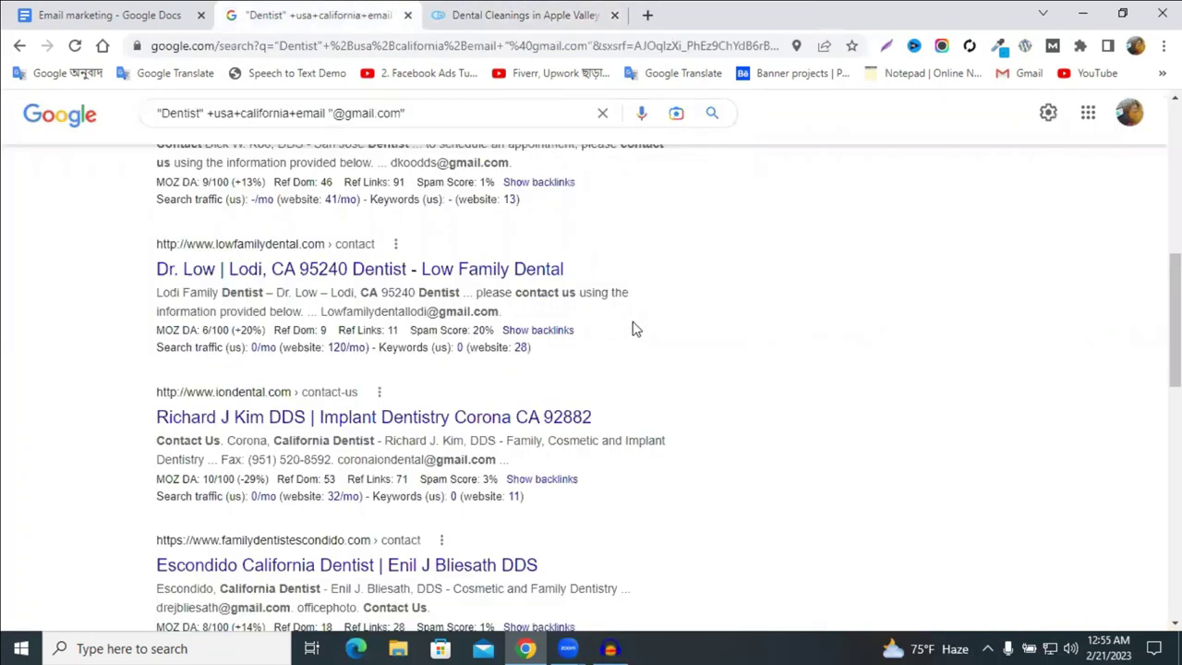
- Skim the California dentist search results for listings that show Gmail addresses
{"action": "scroll", "coordinate": [634, 329], "scroll_direction": "up", "scroll_amount": 10}
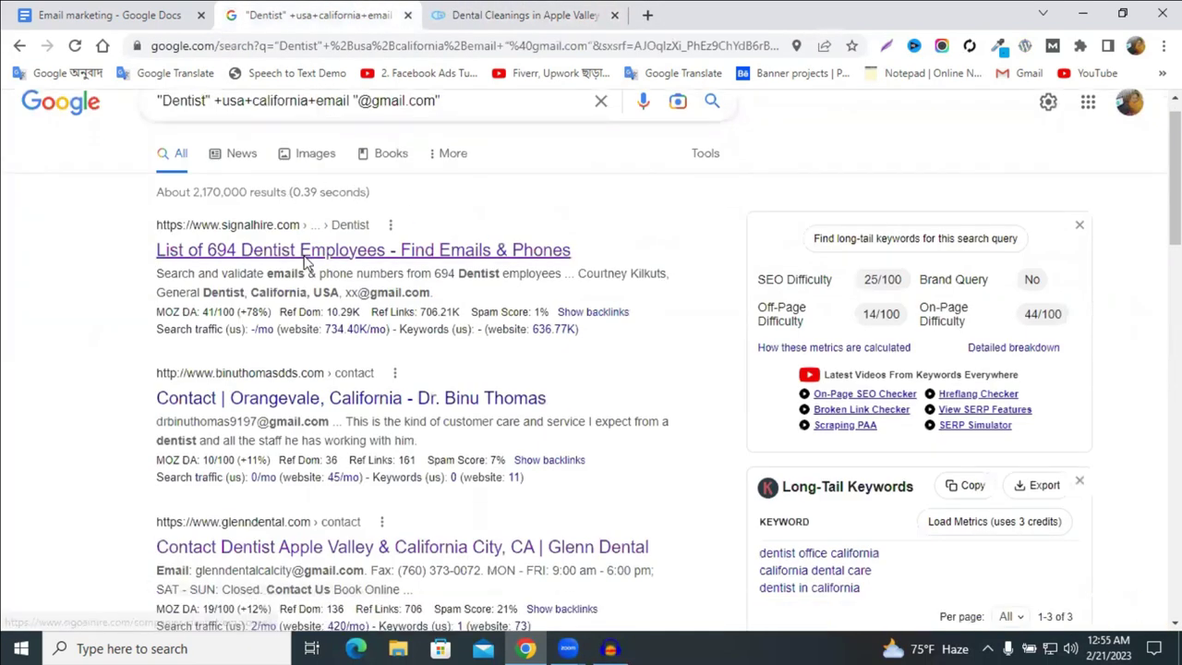
{"action": "scroll", "coordinate": [517, 272], "scroll_direction": "down", "scroll_amount": 3}
{"action": "scroll", "coordinate": [517, 272], "scroll_direction": "down", "scroll_amount": 3}
{"action": "scroll", "coordinate": [506, 273], "scroll_direction": "up", "scroll_amount": 3}
{"action": "scroll", "coordinate": [506, 273], "scroll_direction": "up", "scroll_amount": 1}
{"action": "scroll", "coordinate": [509, 273], "scroll_direction": "down", "scroll_amount": 5}
{"action": "scroll", "coordinate": [531, 268], "scroll_direction": "down", "scroll_amount": 5}
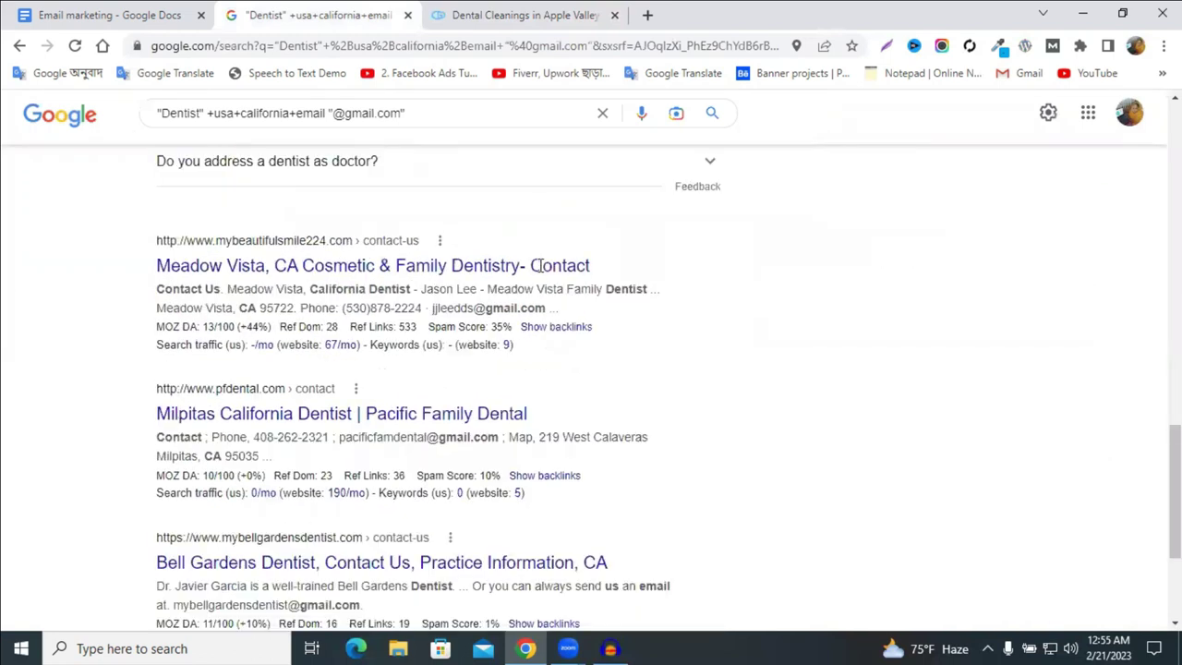
{"action": "scroll", "coordinate": [540, 266], "scroll_direction": "down", "scroll_amount": 3}
{"action": "scroll", "coordinate": [415, 311], "scroll_direction": "up", "scroll_amount": 15}
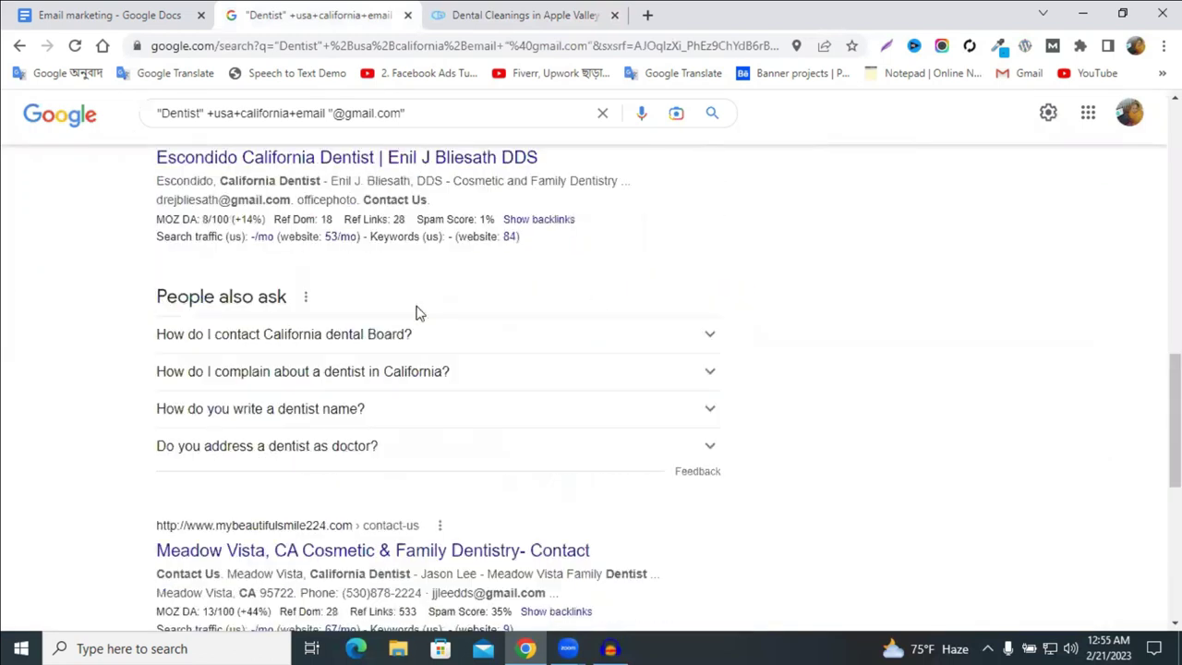
{"action": "scroll", "coordinate": [235, 296], "scroll_direction": "down", "scroll_amount": 15}
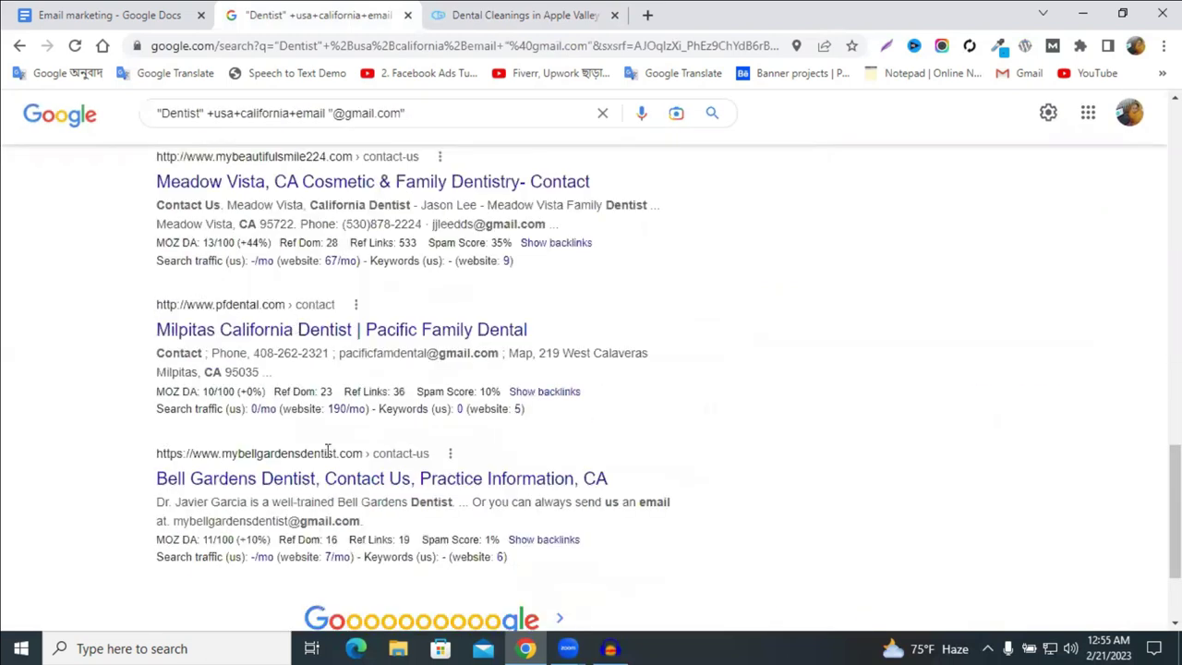
- Set the number of Google search results per page to 100 and save the preferences, completing the robot check
{"action": "scroll", "coordinate": [904, 328], "scroll_direction": "up", "scroll_amount": 15}
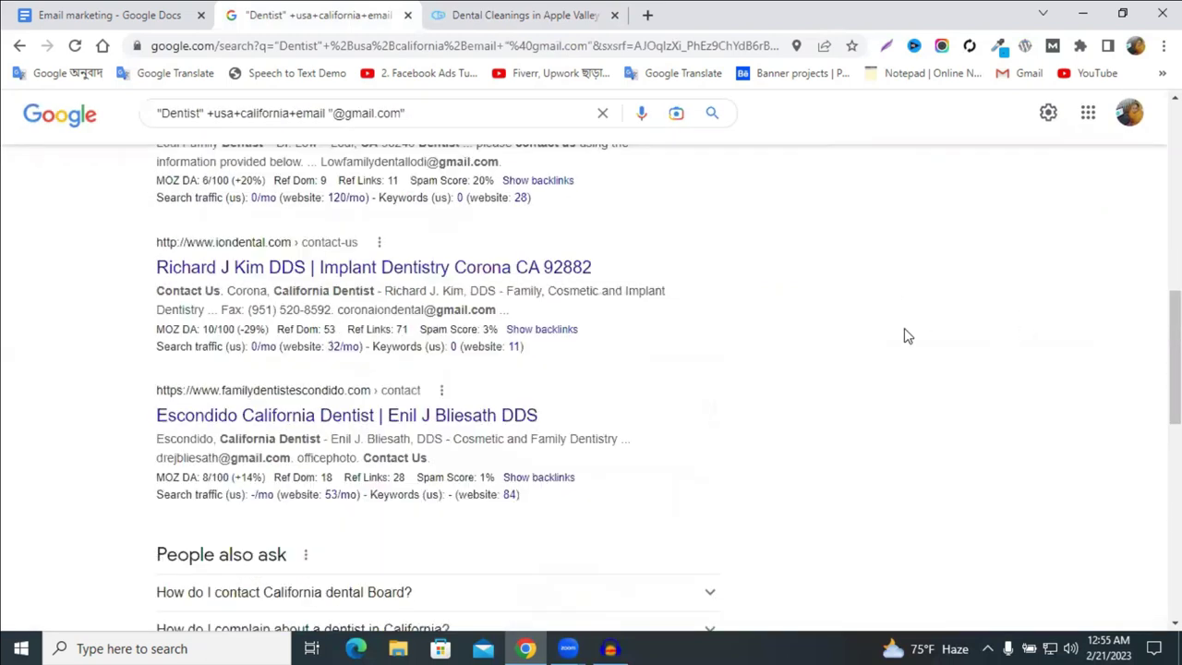
{"action": "scroll", "coordinate": [904, 328], "scroll_direction": "up", "scroll_amount": 3}
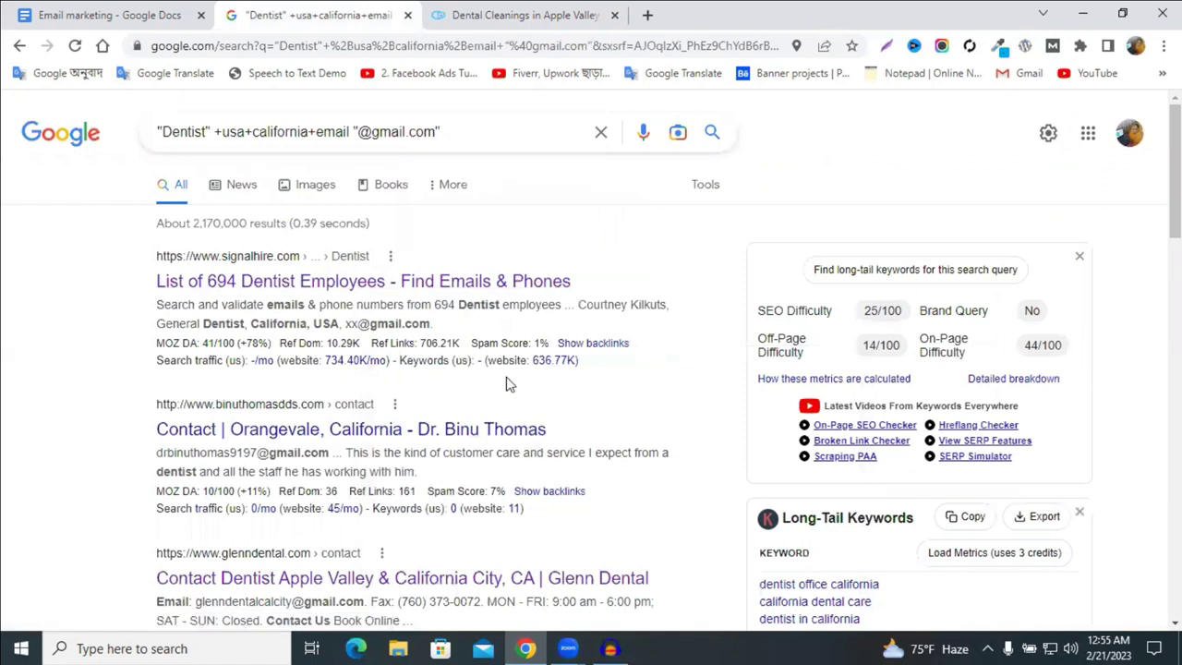
{"action": "left_click", "coordinate": [1048, 134]}
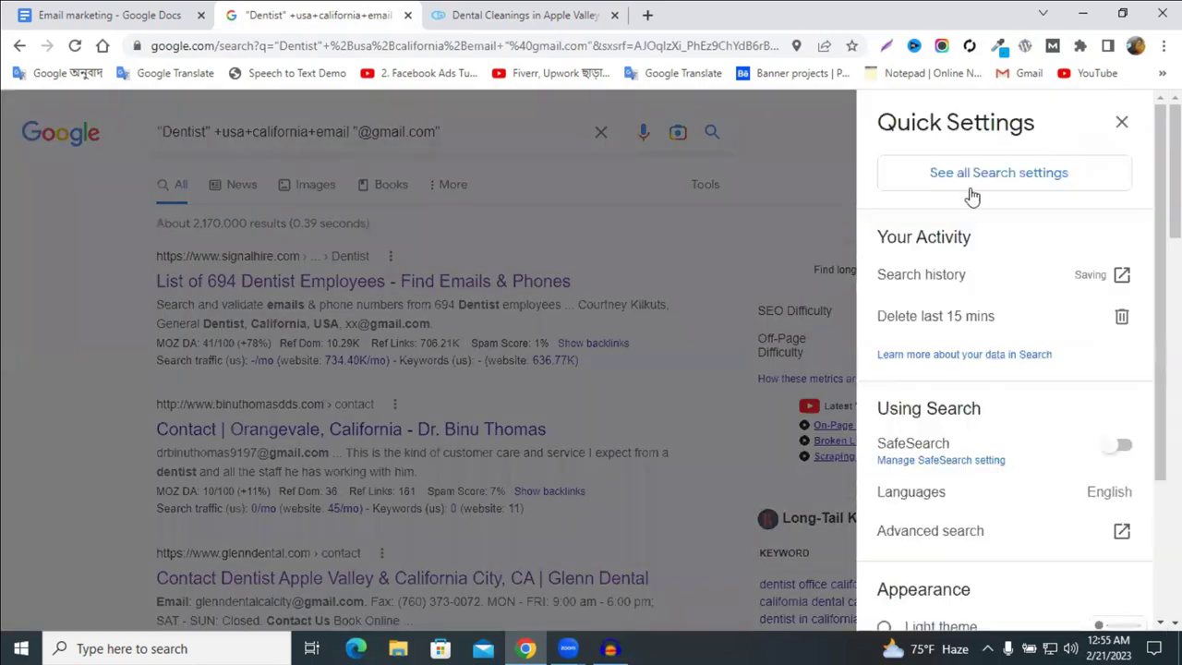
{"action": "left_click", "coordinate": [993, 182]}
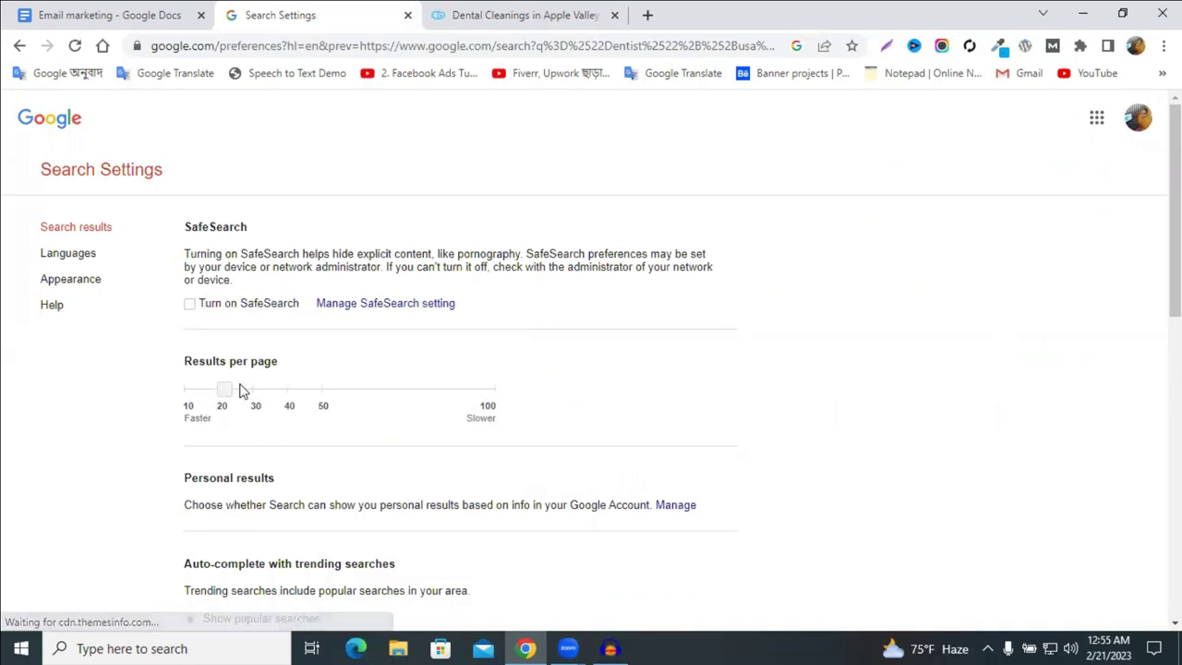
{"action": "left_click_drag", "start_coordinate": [225, 389], "coordinate": [435, 399]}
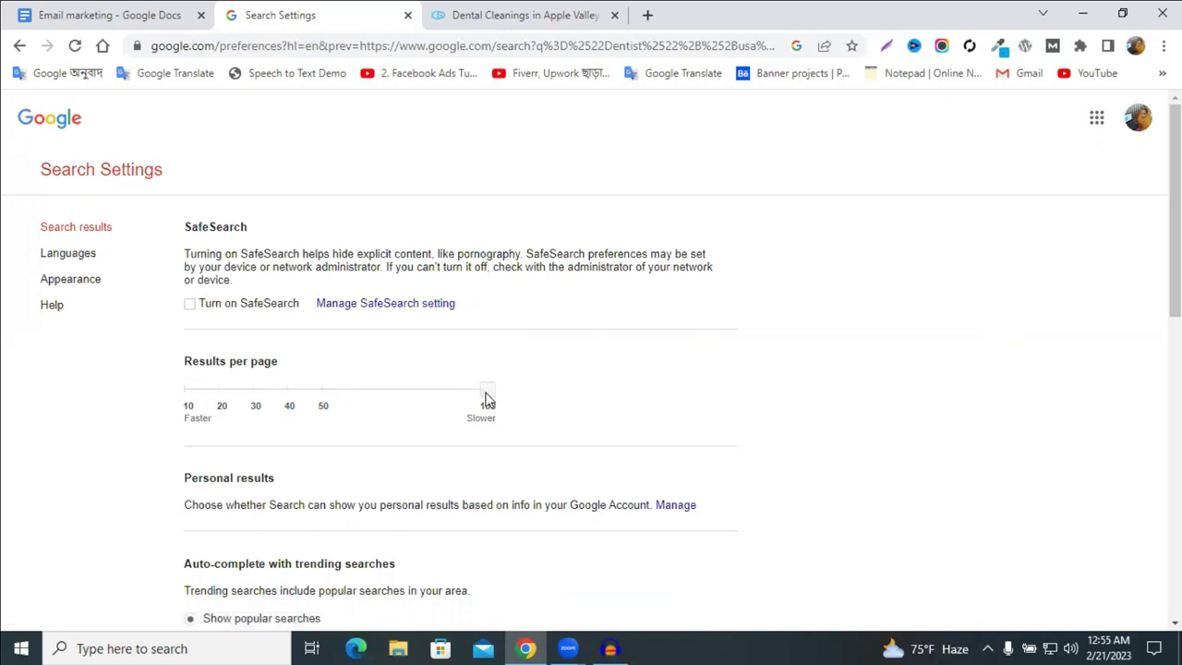
{"action": "scroll", "coordinate": [499, 393], "scroll_direction": "down", "scroll_amount": 8}
{"action": "left_click", "coordinate": [622, 420]}
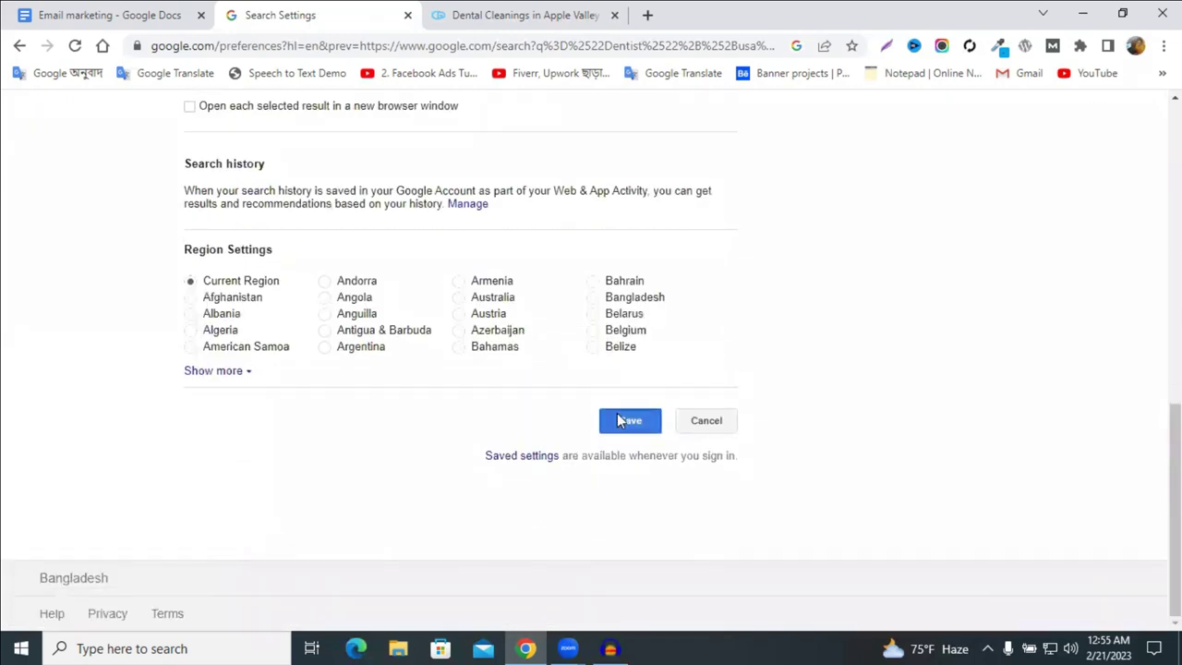
{"action": "left_click", "coordinate": [740, 148]}
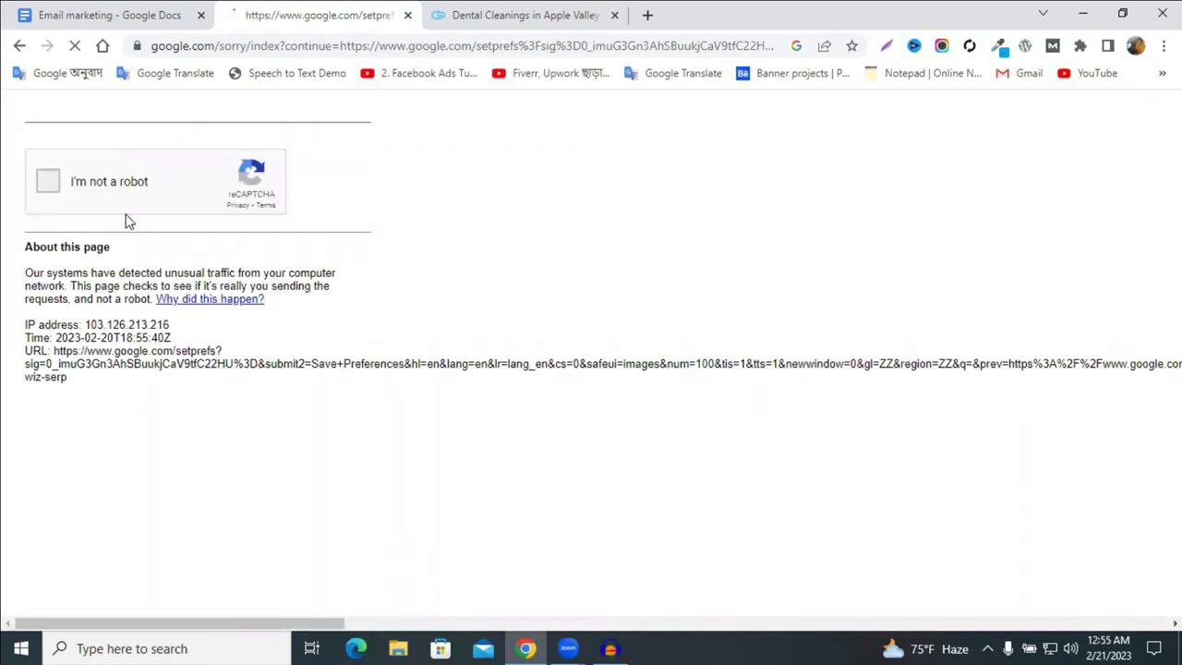
{"action": "left_click", "coordinate": [126, 216]}
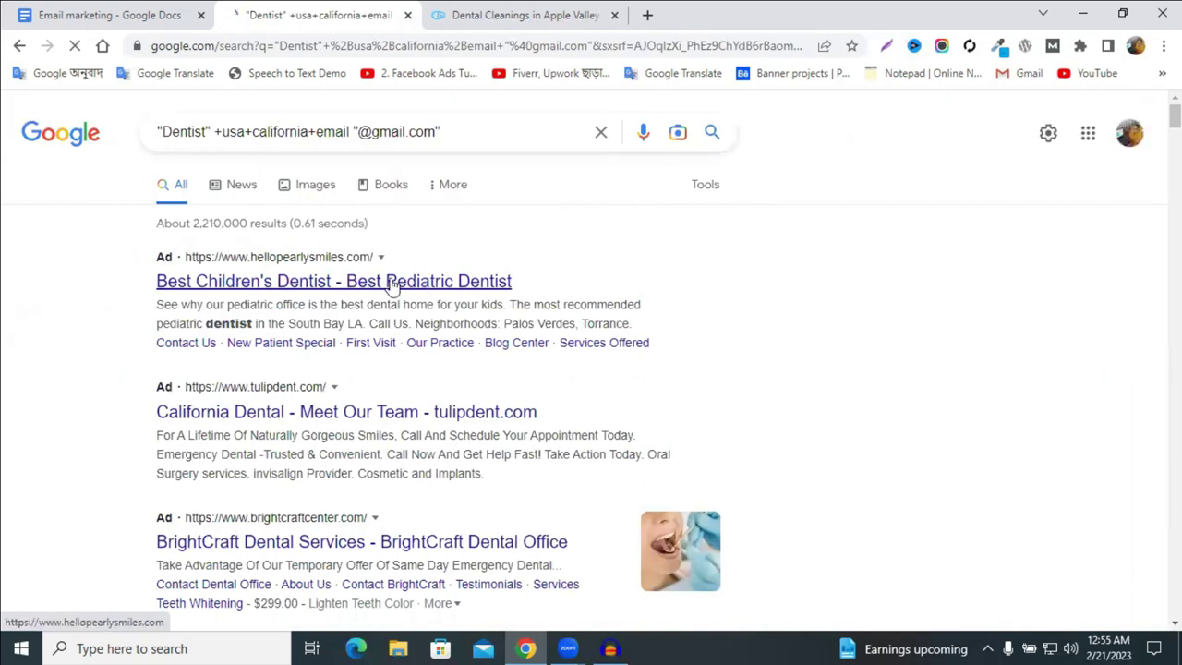
- Look through the extended California dentist search results for listings that show Gmail addresses
{"action": "scroll", "coordinate": [462, 266], "scroll_direction": "down", "scroll_amount": 15}
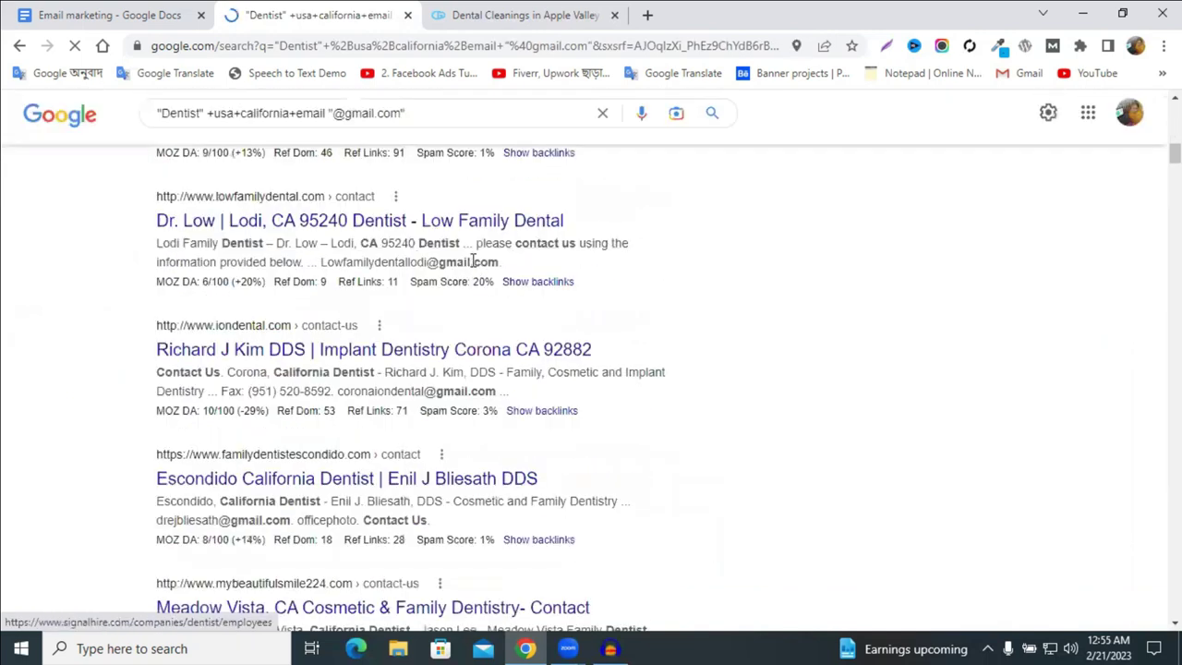
{"action": "scroll", "coordinate": [474, 265], "scroll_direction": "down", "scroll_amount": 20}
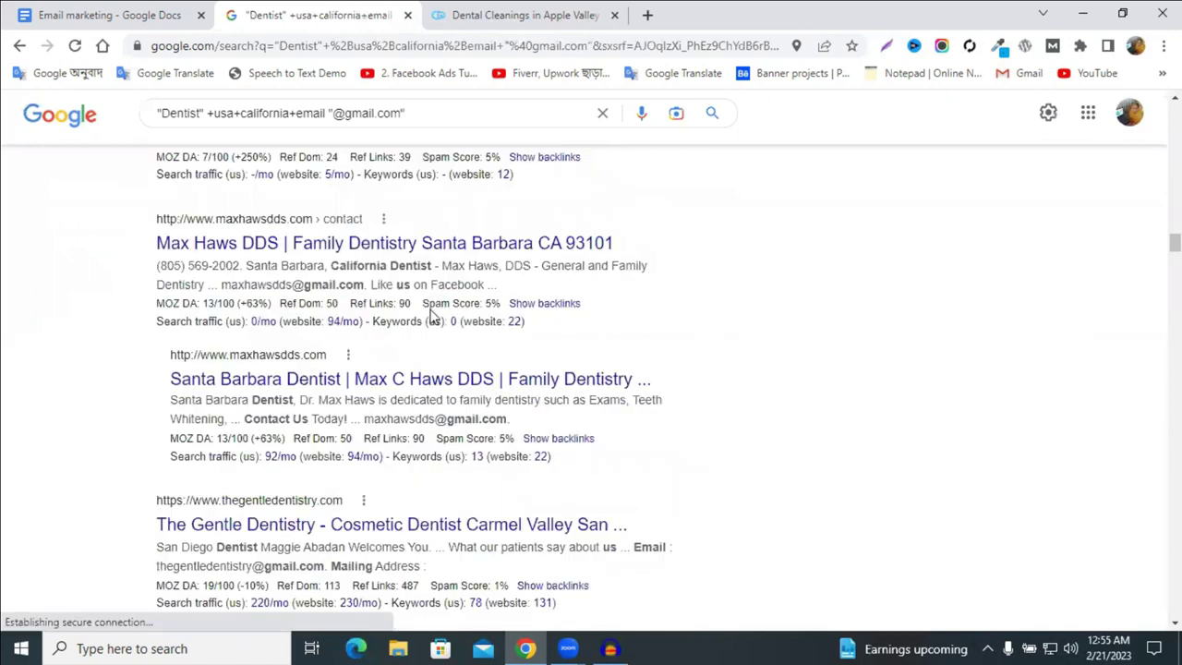
{"action": "scroll", "coordinate": [523, 604], "scroll_direction": "down", "scroll_amount": 20}
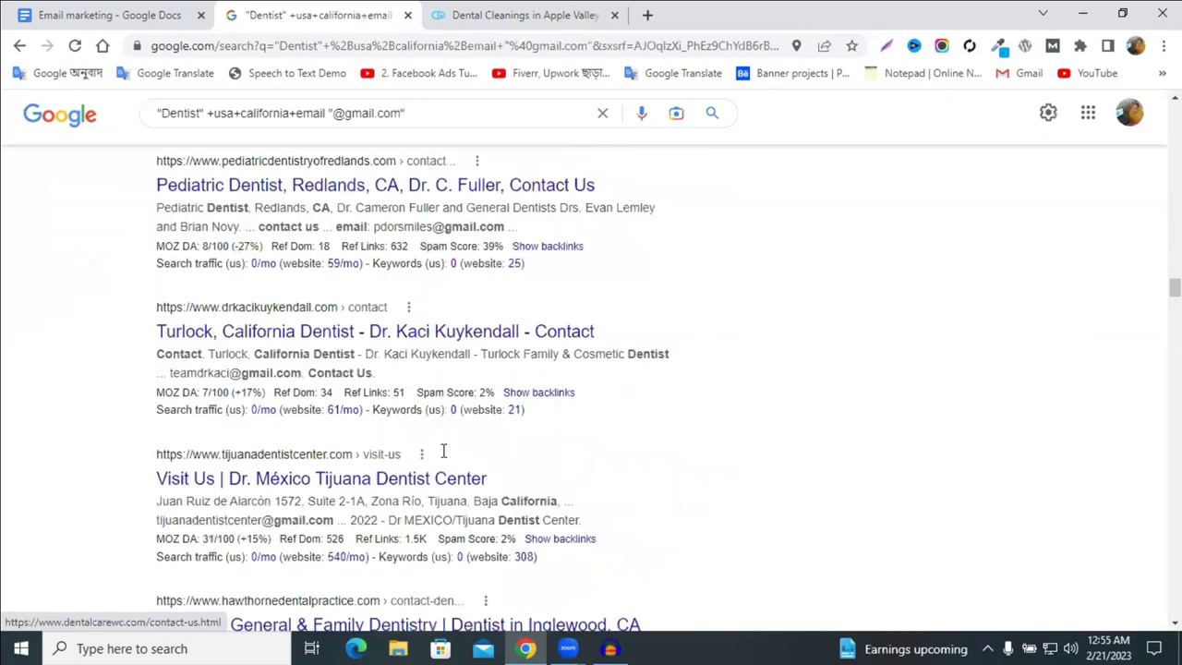
{"action": "scroll", "coordinate": [444, 449], "scroll_direction": "down", "scroll_amount": 20}
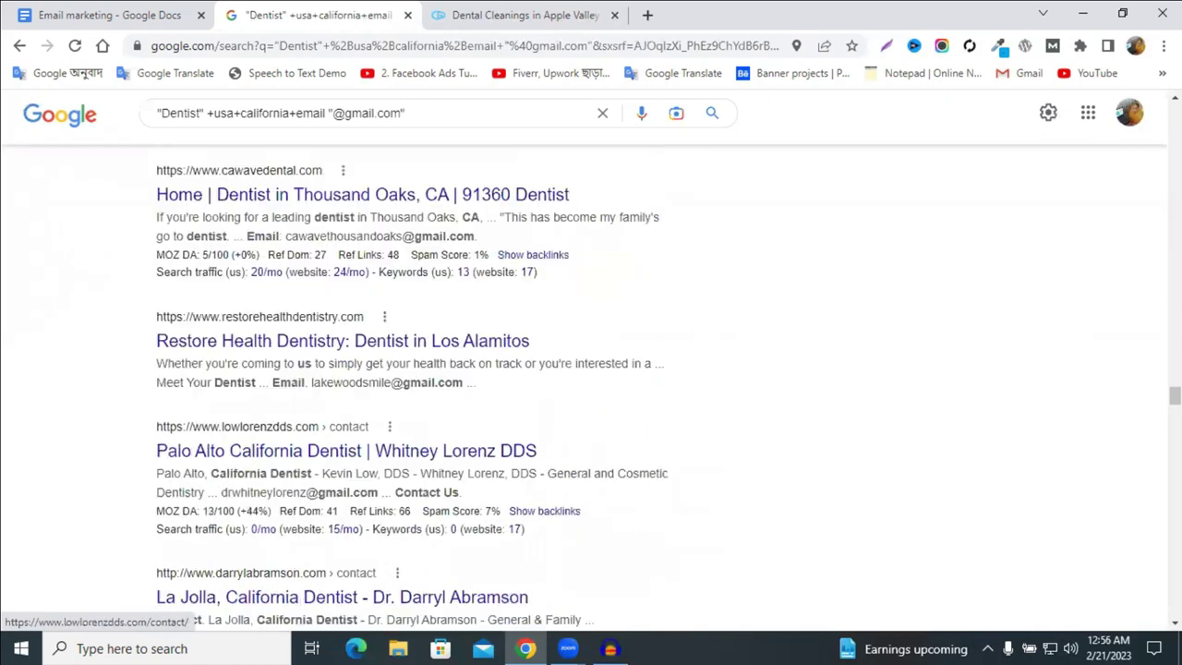
{"action": "scroll", "coordinate": [369, 452], "scroll_direction": "up", "scroll_amount": 5}
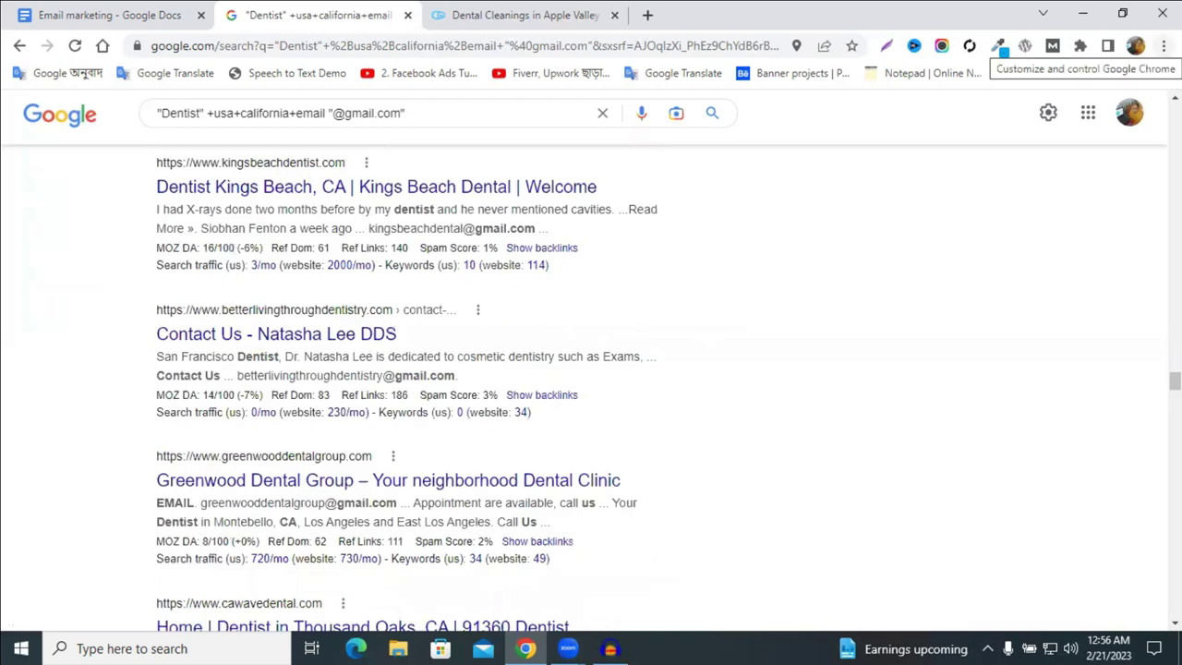
- Open Chrome's extensions management page
{"action": "left_click", "coordinate": [1163, 46]}
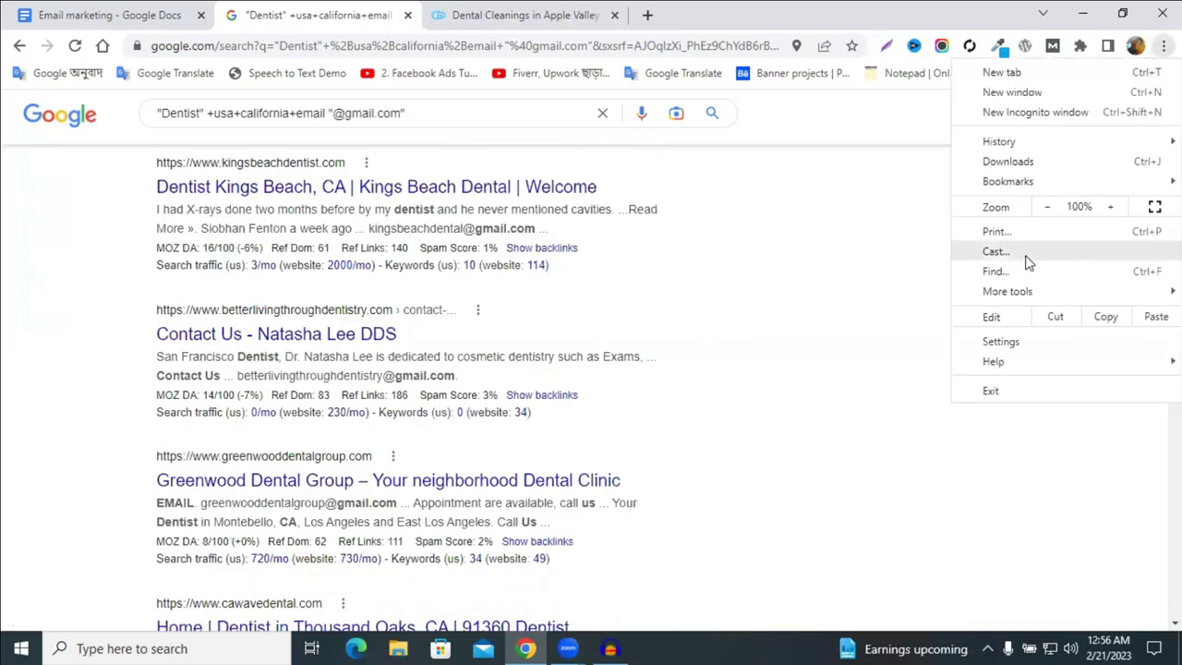
{"action": "mouse_move", "coordinate": [1007, 300]}
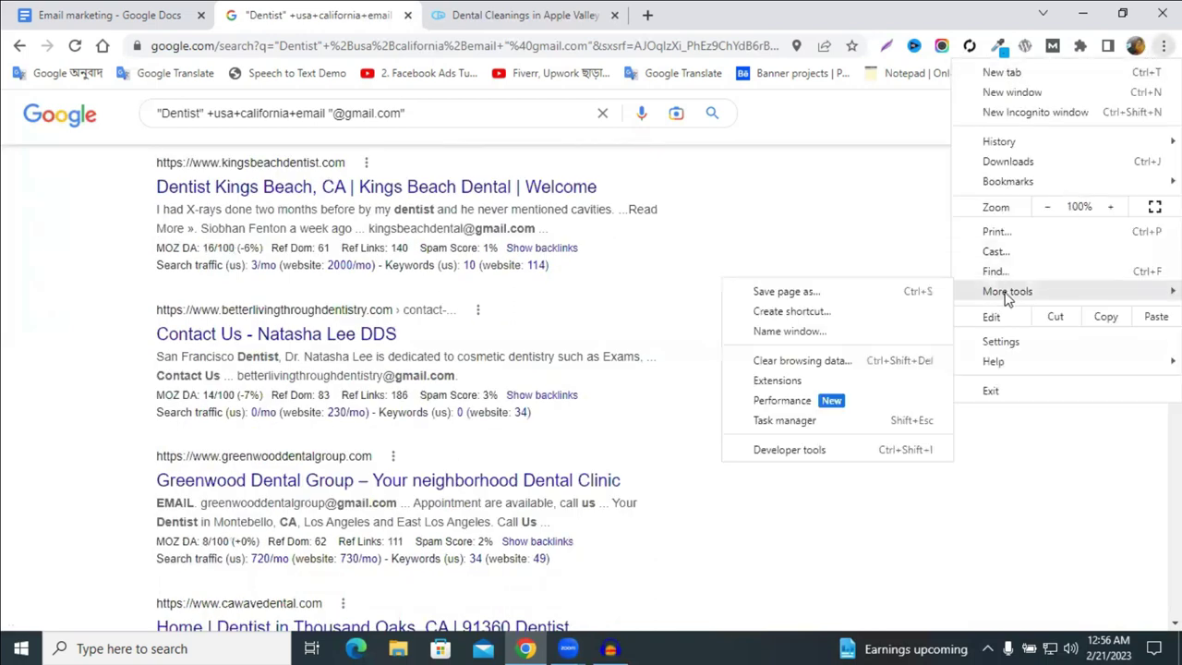
{"action": "left_click", "coordinate": [780, 381]}
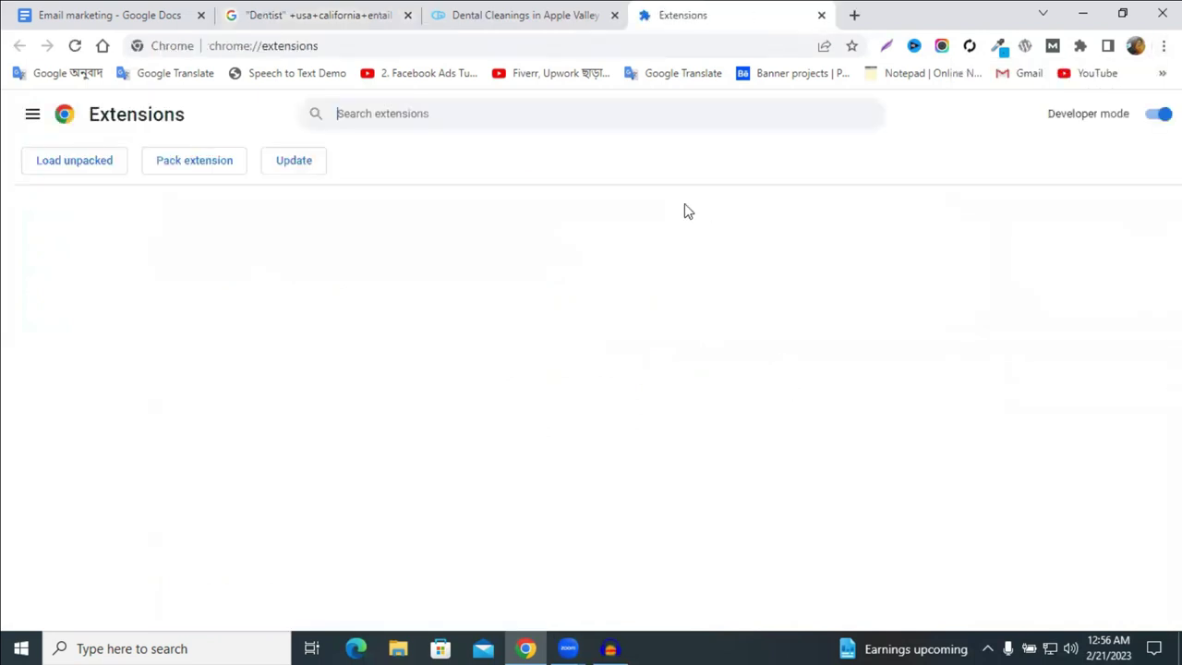
- Copy the line "Email Extractor" from the Email marketing document
{"action": "left_click", "coordinate": [96, 26]}
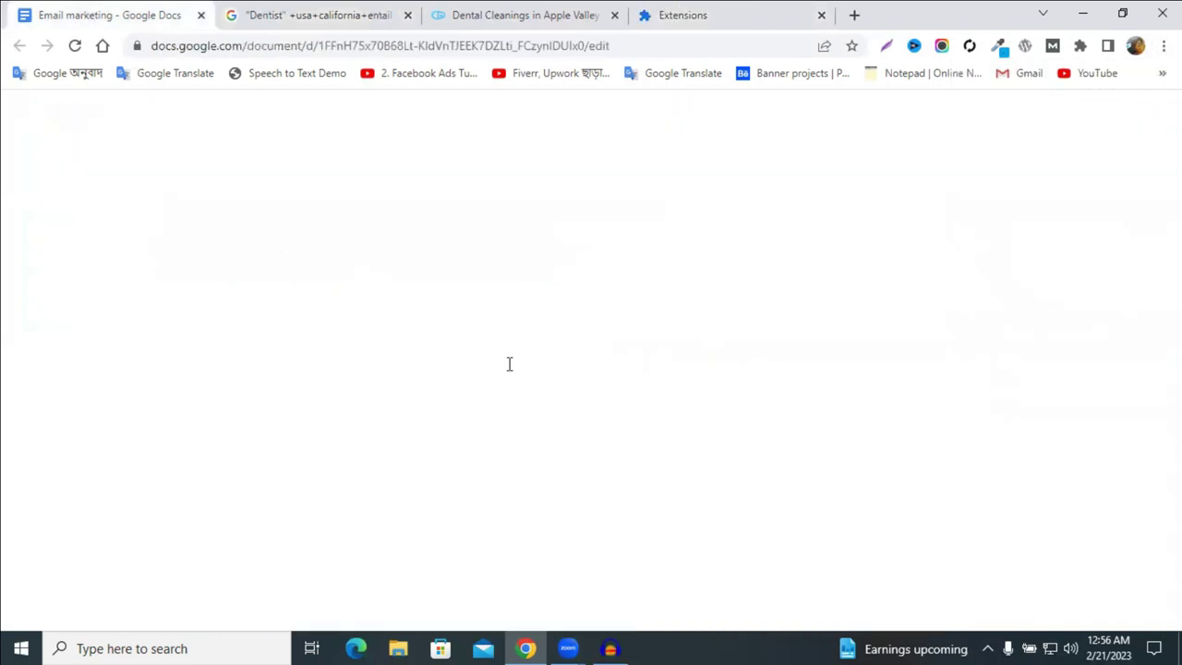
{"action": "scroll", "coordinate": [514, 365], "scroll_direction": "down", "scroll_amount": 3}
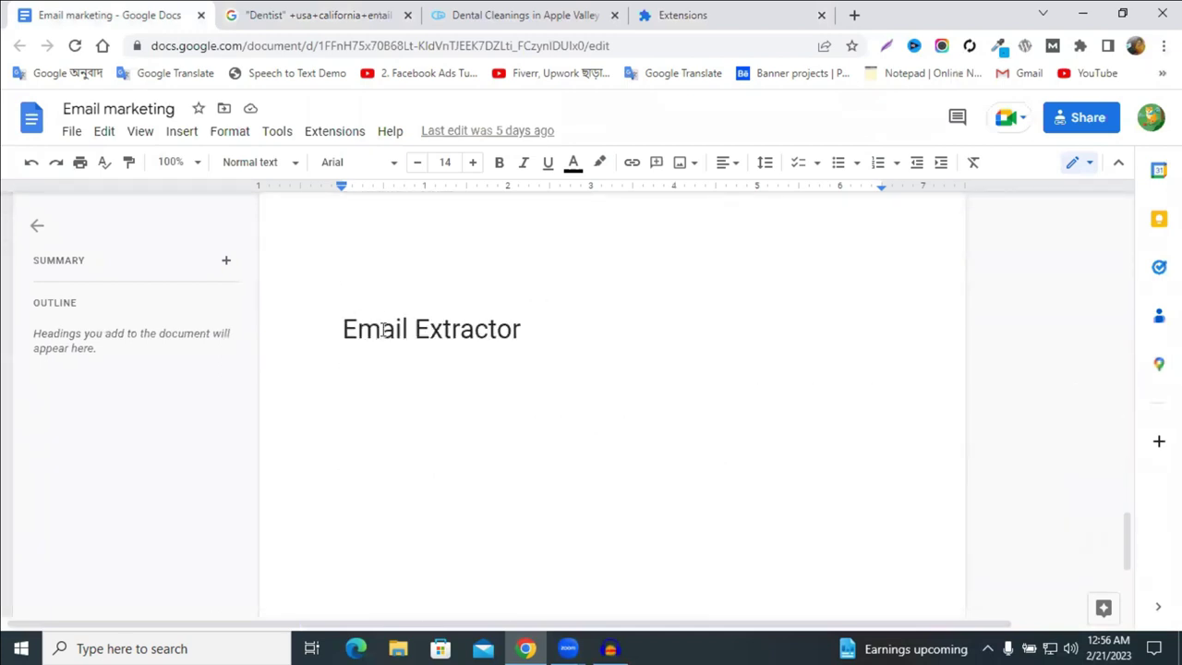
{"action": "double_click", "coordinate": [383, 331]}
{"action": "right_click", "coordinate": [383, 331]}
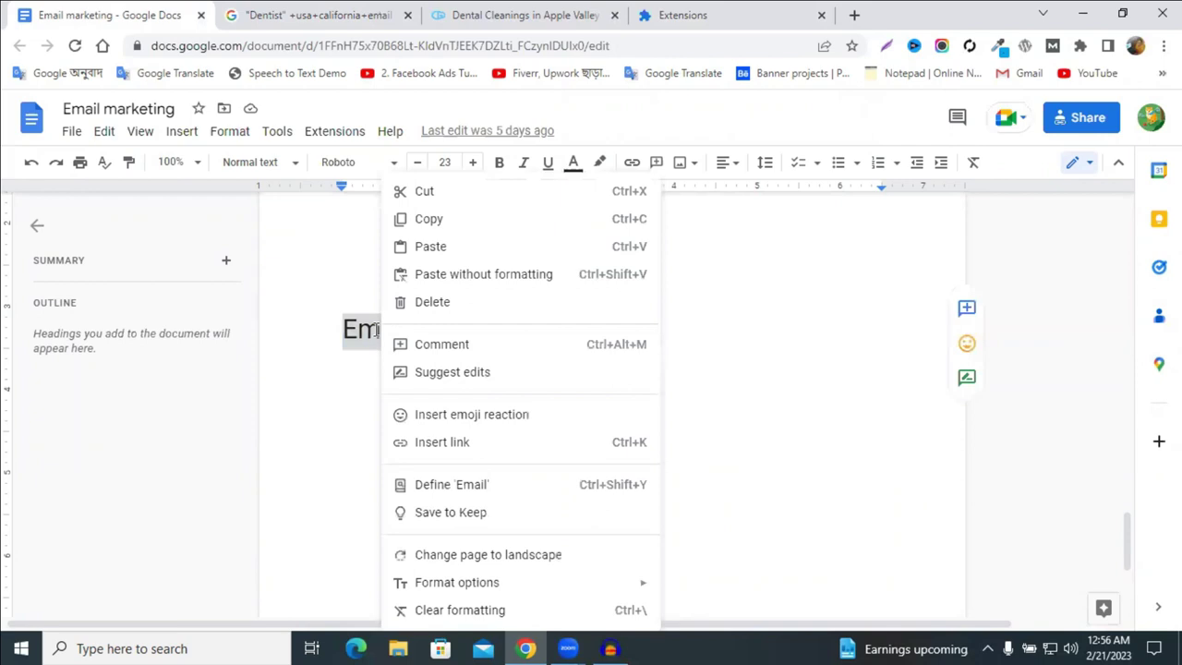
{"action": "triple_click", "coordinate": [377, 330]}
{"action": "right_click", "coordinate": [409, 356]}
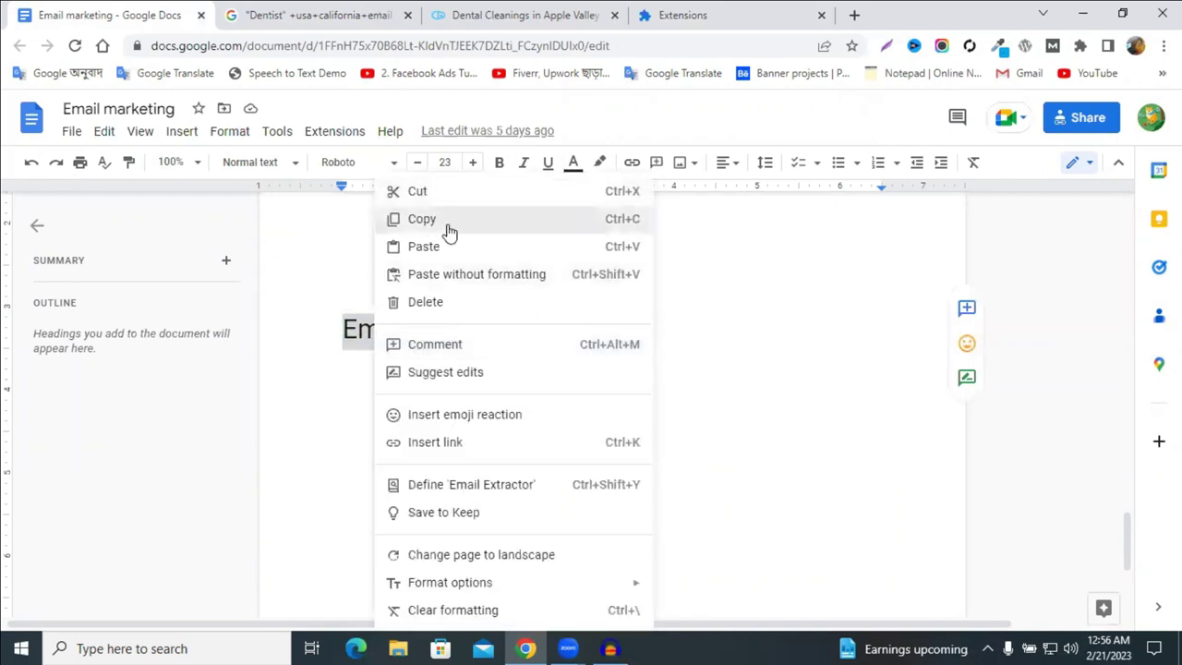
{"action": "left_click", "coordinate": [448, 231]}
- Return to the extensions page and open the Chrome Web Store from it, switching to the store
{"action": "left_click", "coordinate": [721, 15]}
{"action": "left_click", "coordinate": [34, 117]}
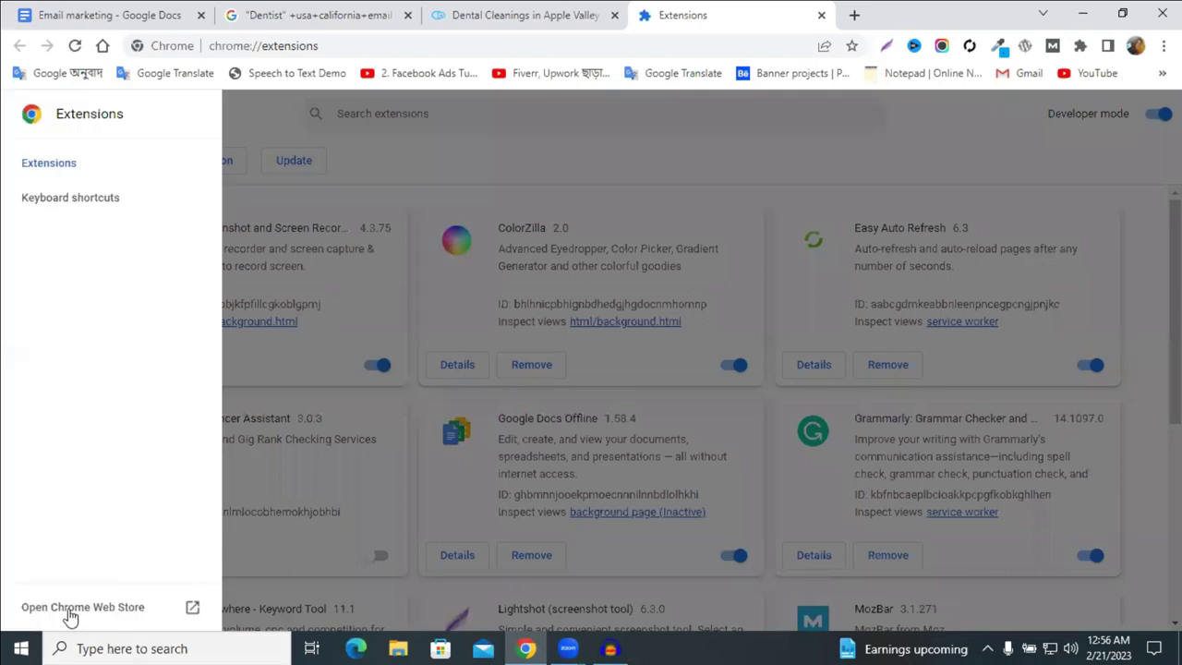
{"action": "left_click", "coordinate": [70, 614]}
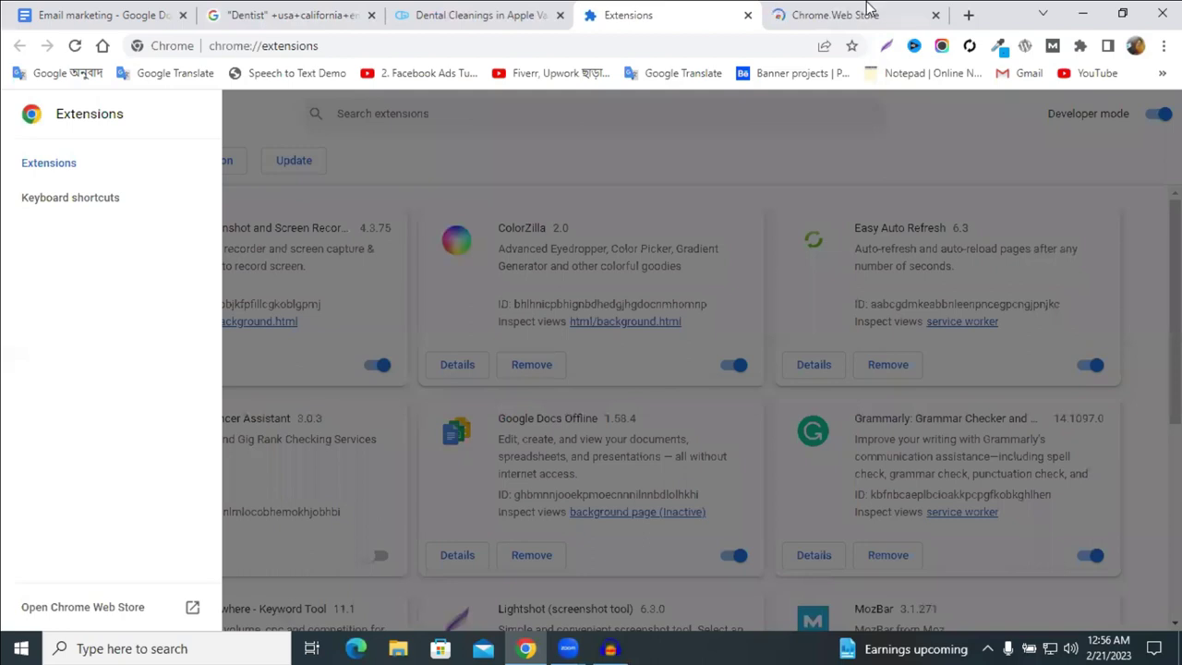
{"action": "left_click", "coordinate": [871, 12]}
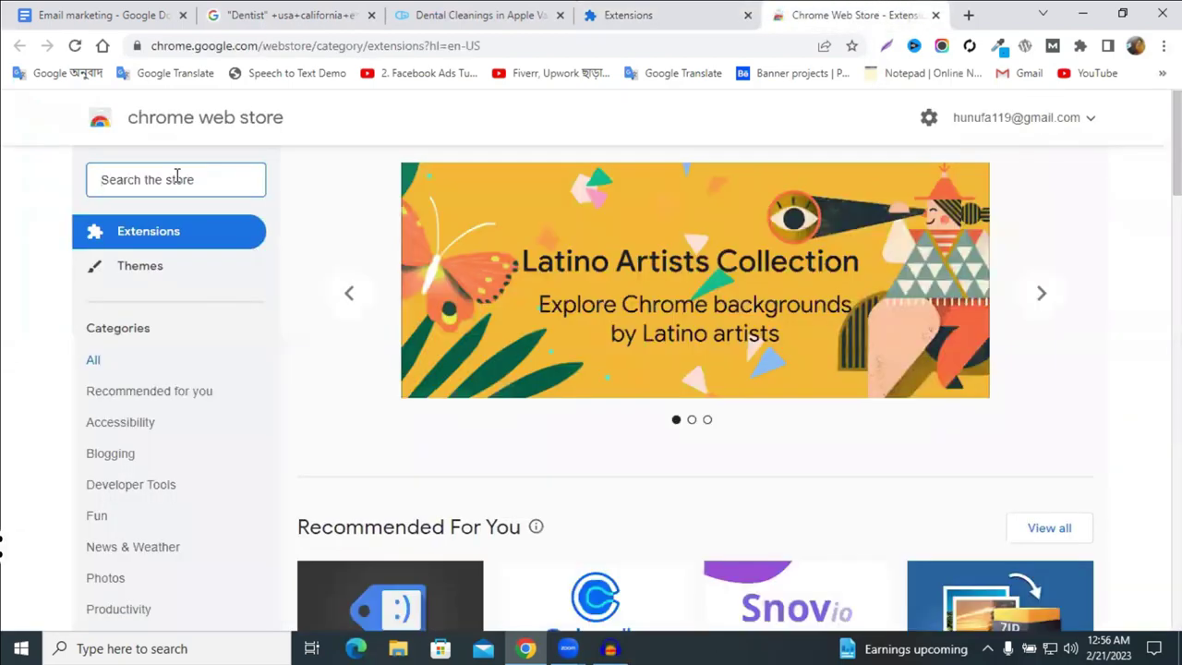
- Search the Chrome Web Store for the copied name "Email Extractor" and open the Email Extractor listing in the Productivity category
{"action": "right_click", "coordinate": [176, 179]}
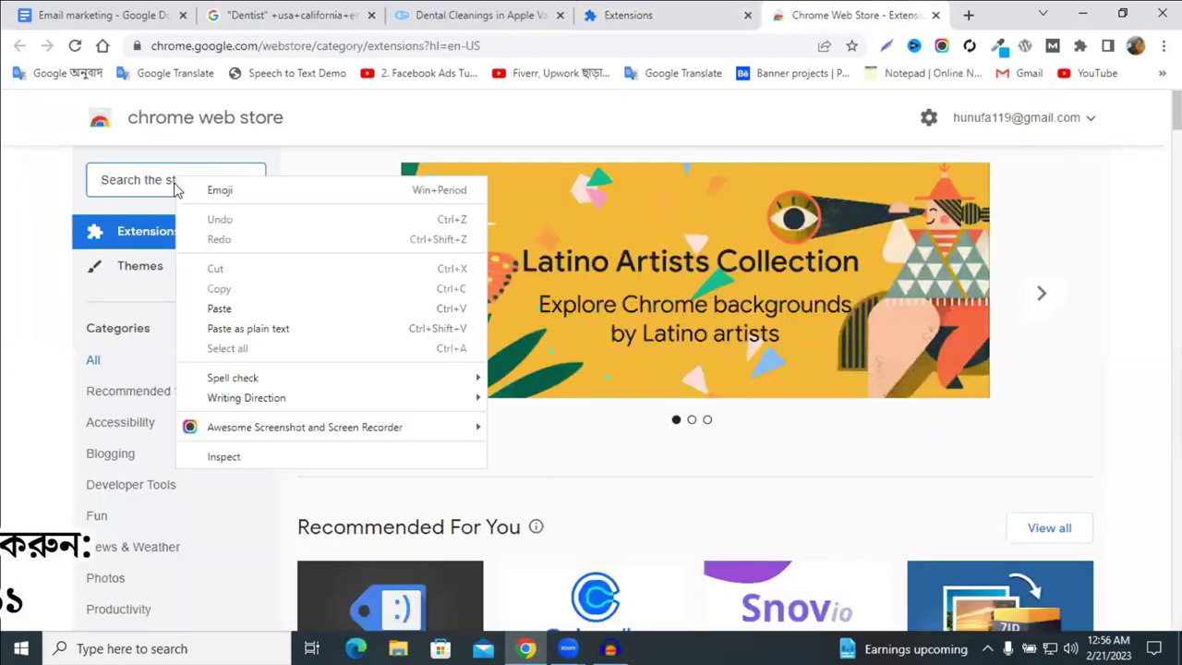
{"action": "left_click", "coordinate": [240, 309]}
{"action": "key", "text": "Return"}
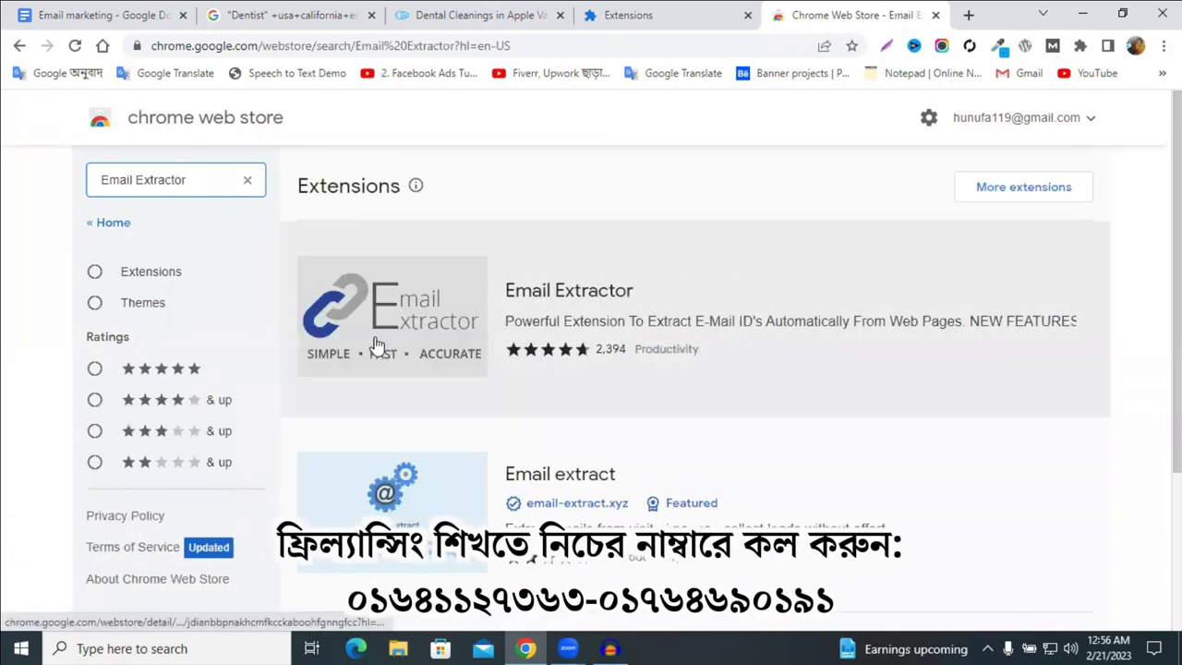
{"action": "left_click", "coordinate": [609, 291]}
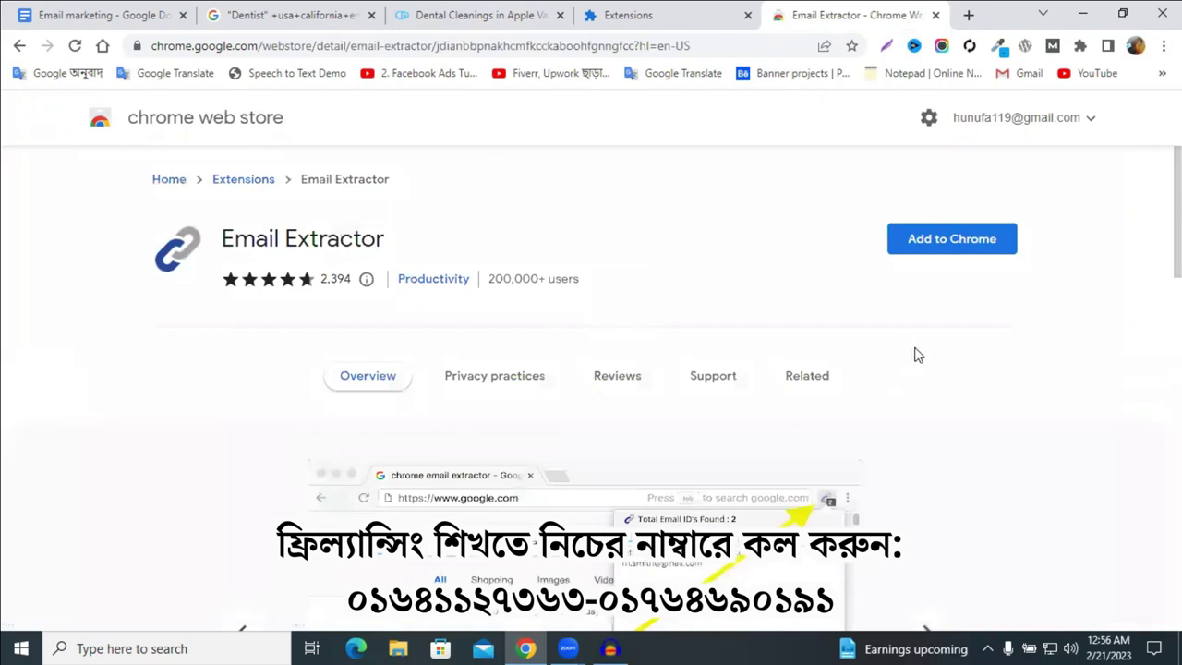
- Add the Email Extractor extension to Chrome and check the list of installed extensions for it
{"action": "left_click", "coordinate": [932, 251]}
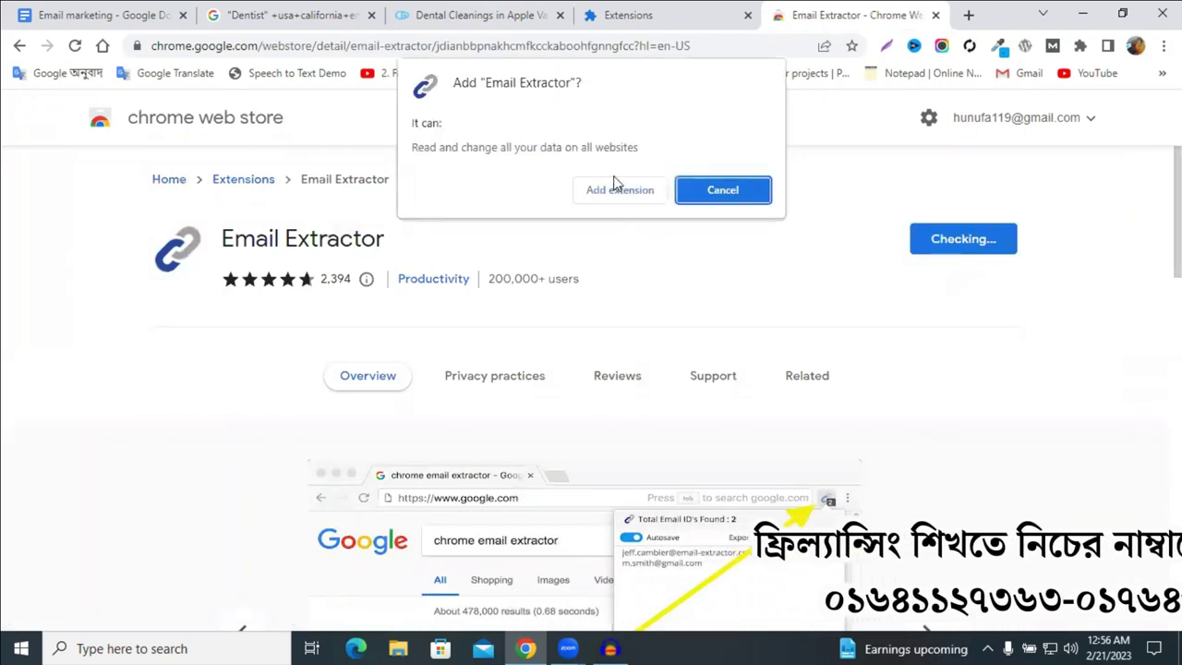
{"action": "left_click", "coordinate": [616, 190]}
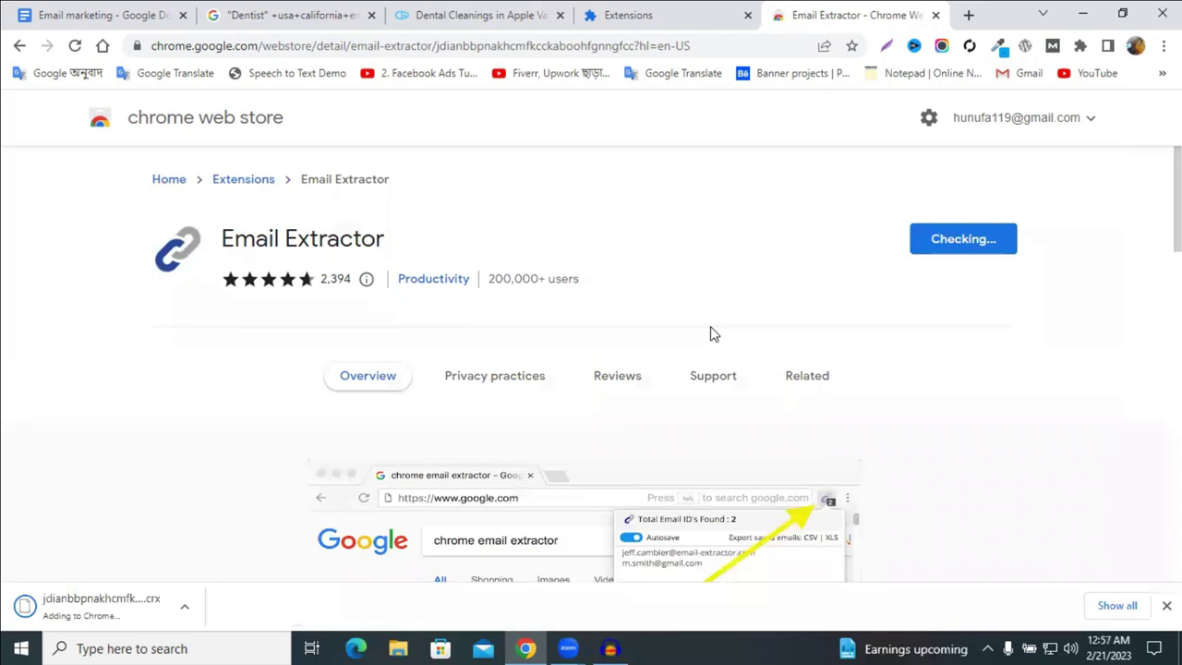
{"action": "left_click", "coordinate": [1081, 47]}
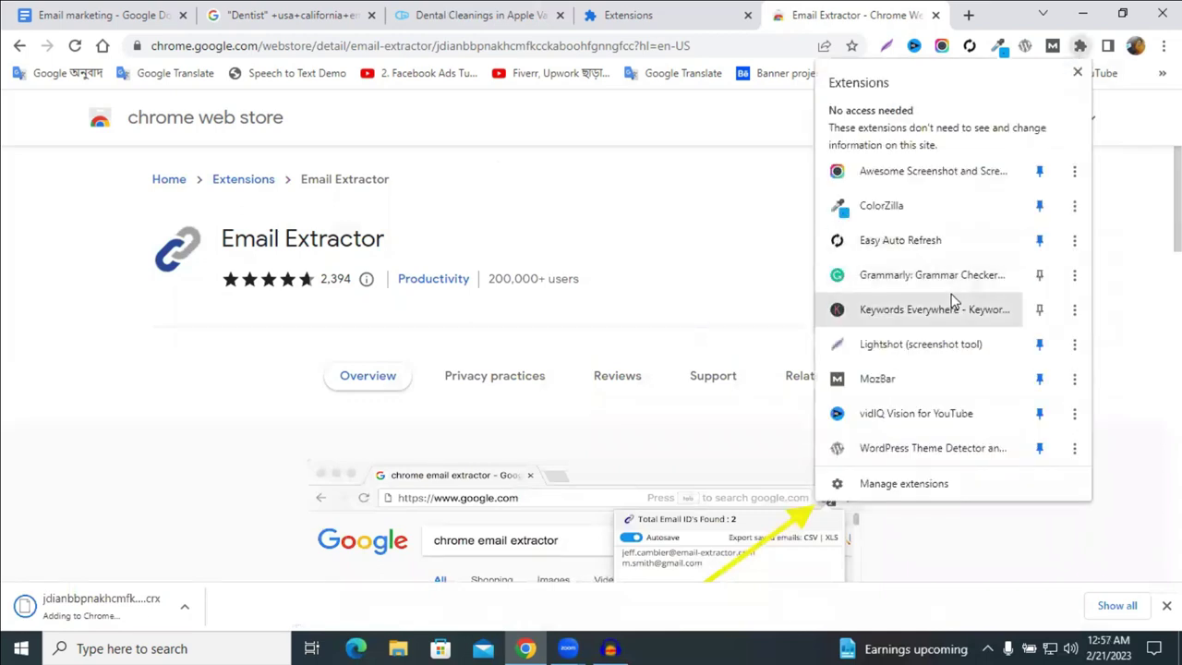
{"action": "left_click", "coordinate": [675, 222]}
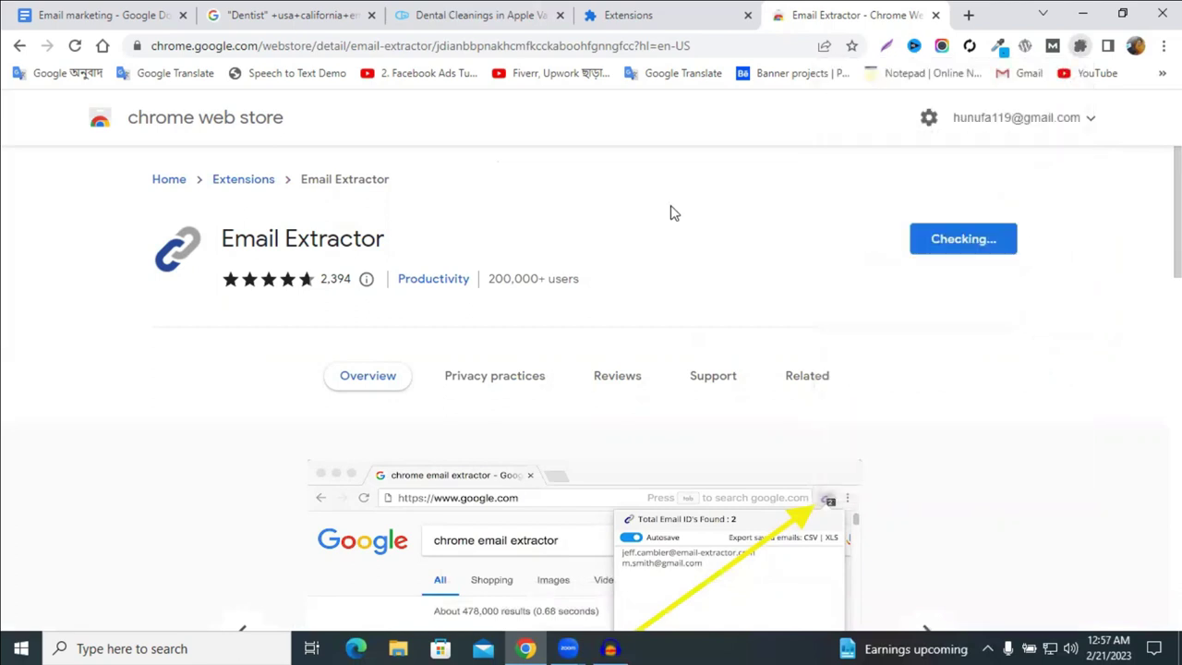
- Pin the Email Extractor extension for quick access and close its FAQ page and Web Store listing
{"action": "left_click", "coordinate": [1081, 46]}
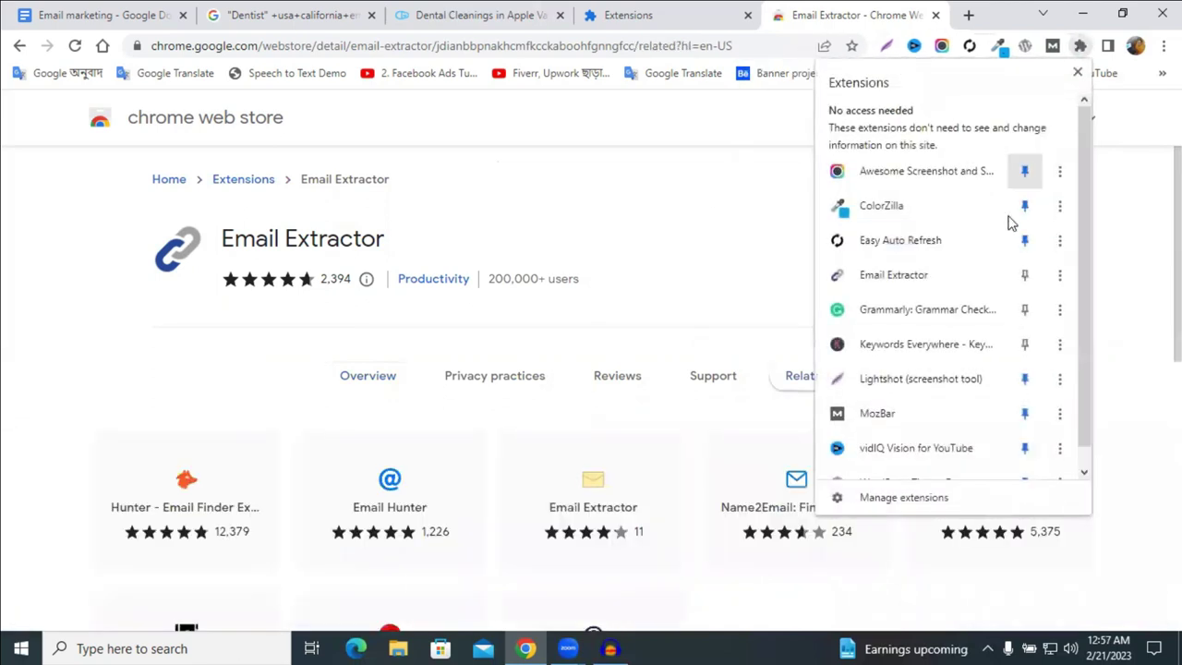
{"action": "left_click", "coordinate": [1025, 272]}
{"action": "left_click", "coordinate": [1080, 47]}
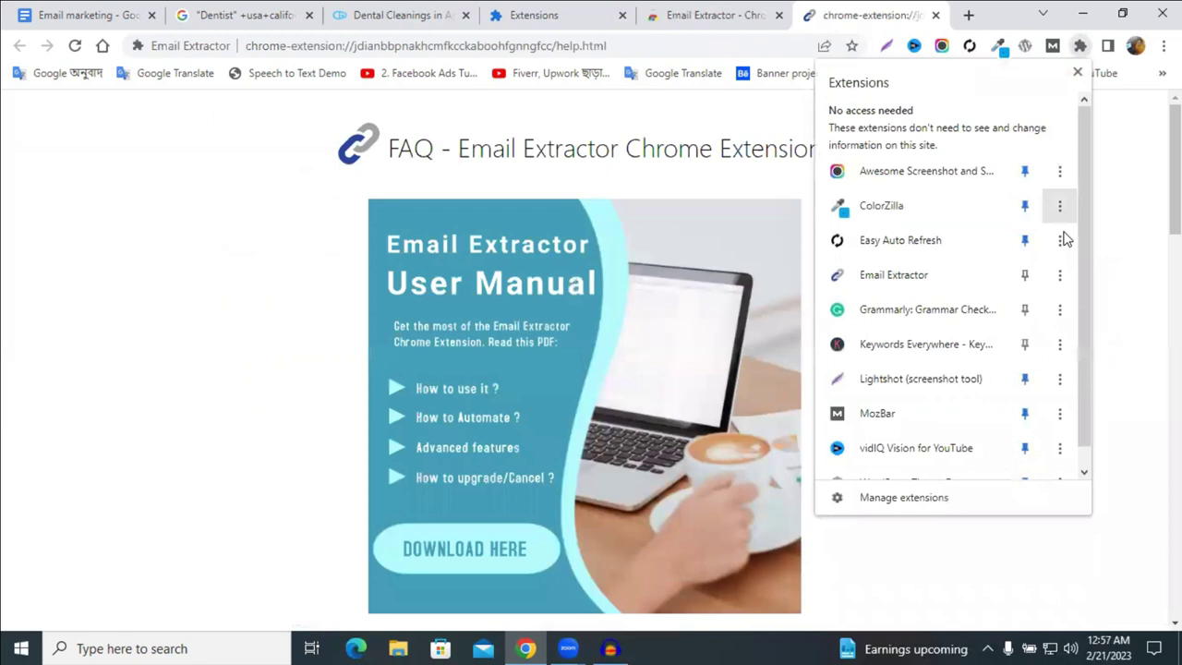
{"action": "left_click", "coordinate": [1026, 274]}
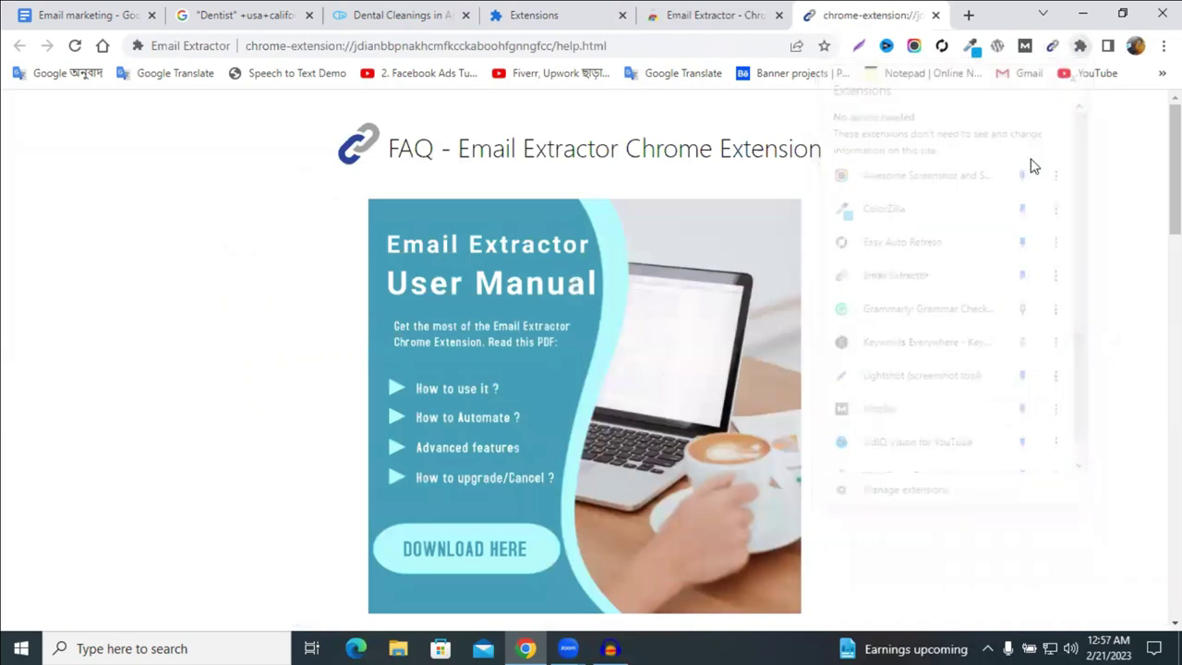
{"action": "left_click", "coordinate": [936, 16]}
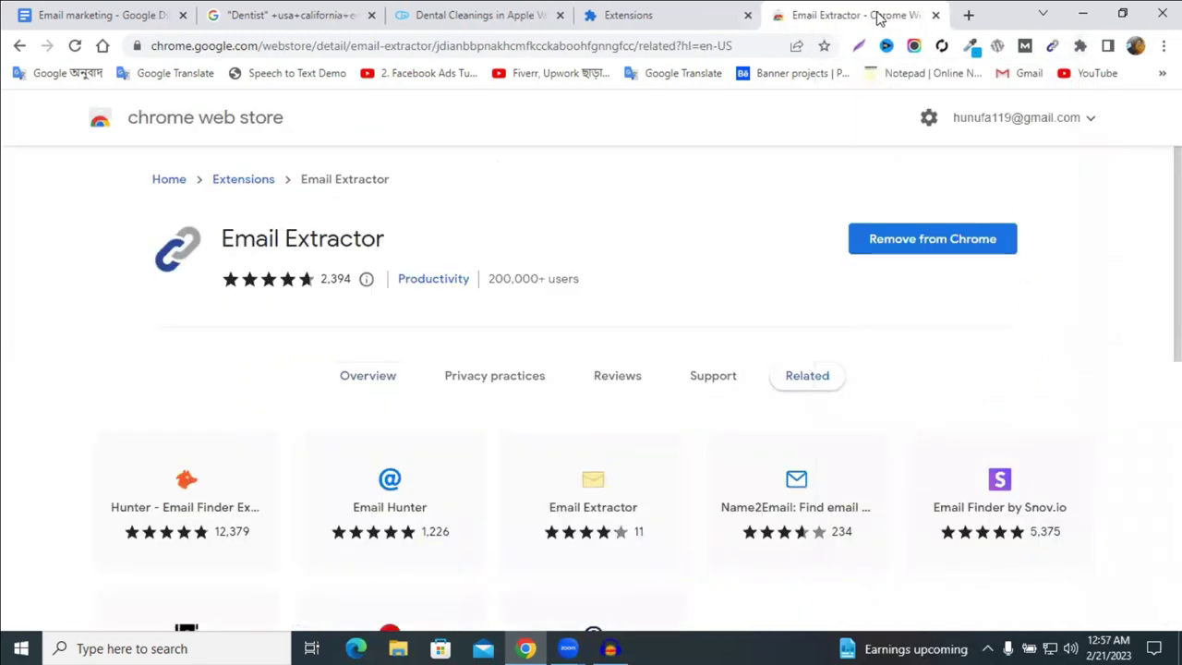
{"action": "left_click", "coordinate": [935, 16]}
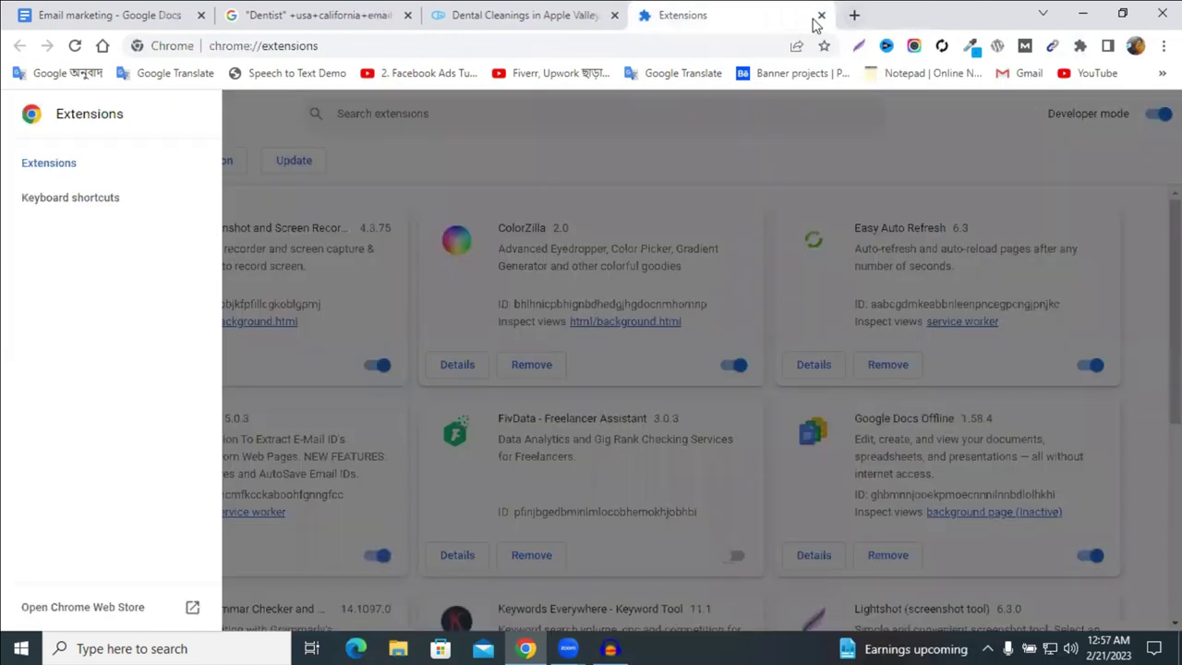
- Close the extensions page and reload the Google results for the California dentist query
{"action": "left_click", "coordinate": [821, 15]}
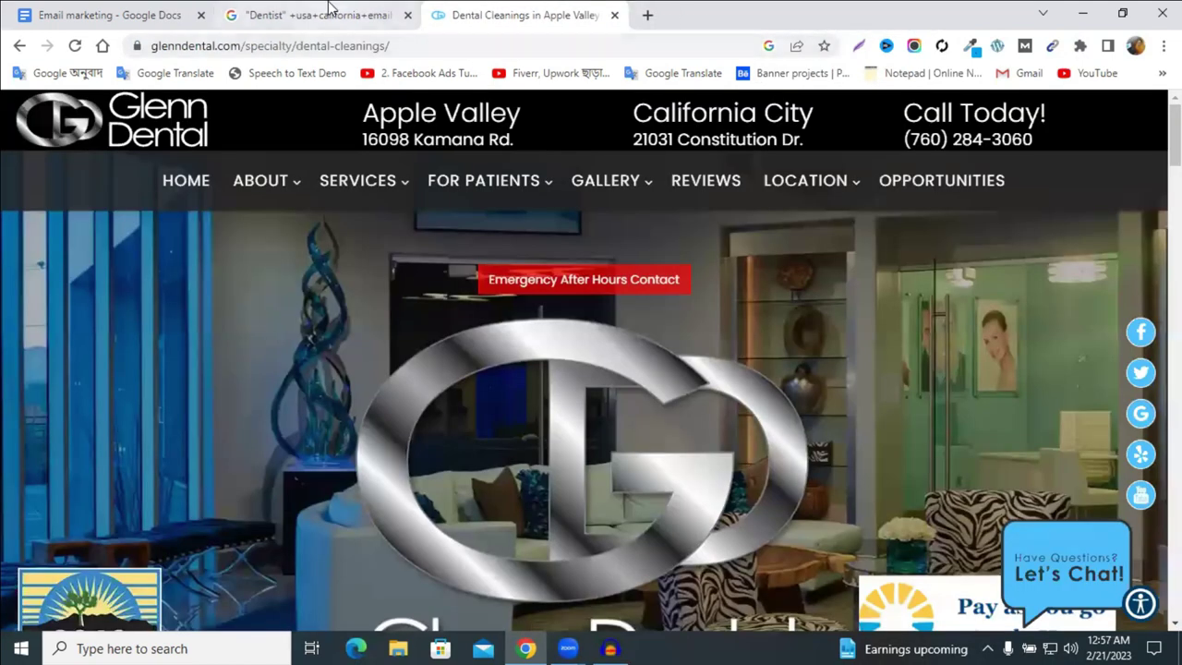
{"action": "left_click", "coordinate": [314, 14]}
{"action": "scroll", "coordinate": [550, 259], "scroll_direction": "up", "scroll_amount": 5}
{"action": "scroll", "coordinate": [549, 258], "scroll_direction": "up", "scroll_amount": 10}
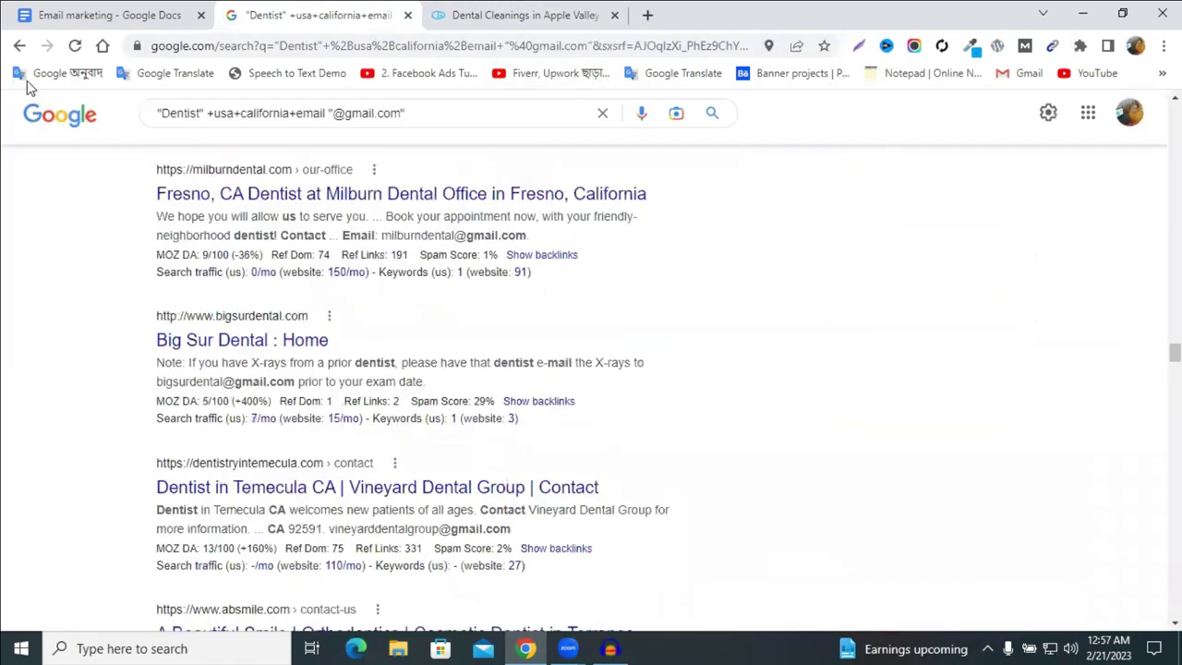
{"action": "left_click", "coordinate": [76, 47]}
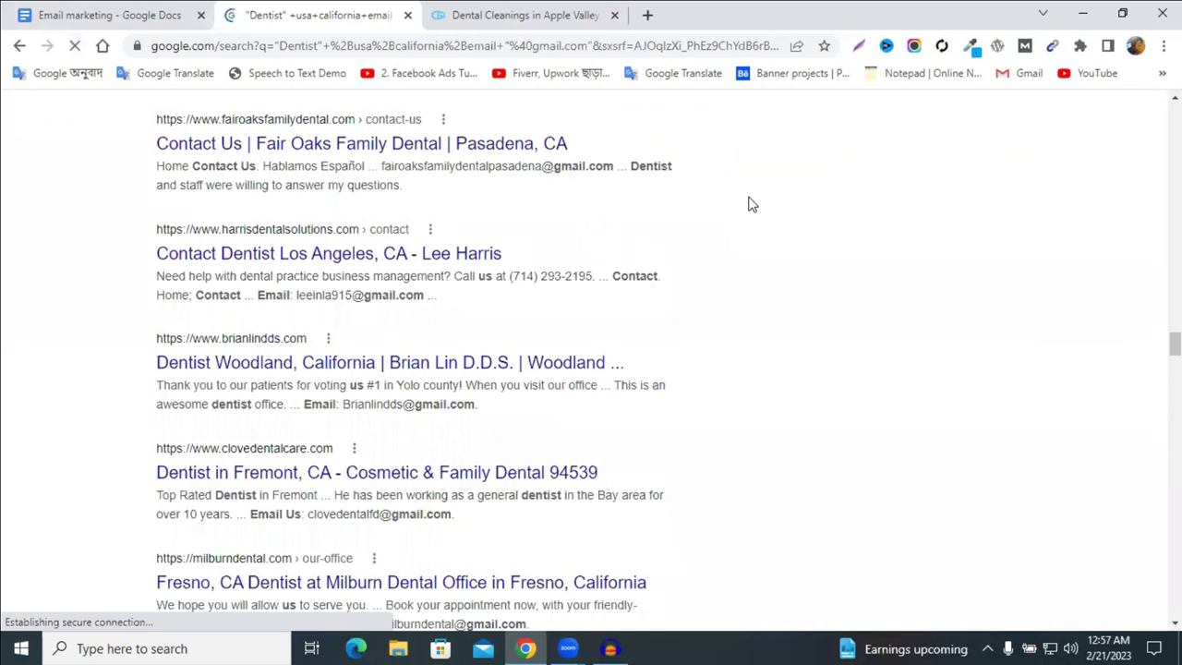
{"action": "scroll", "coordinate": [749, 204], "scroll_direction": "up", "scroll_amount": 20}
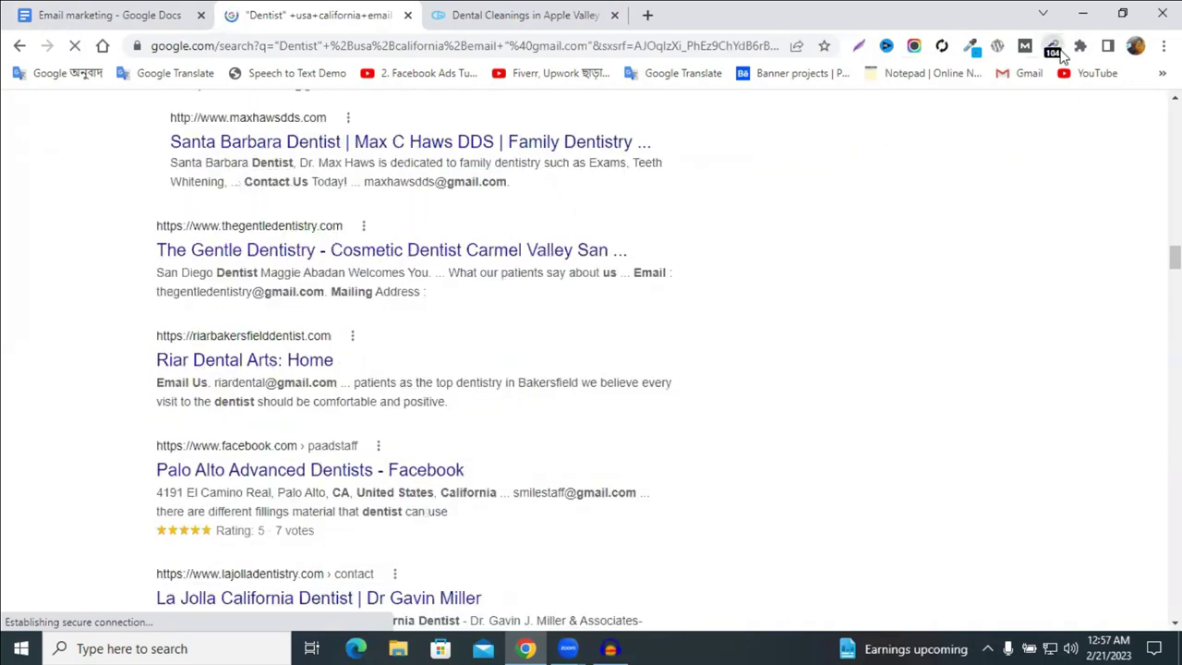
- Open Email Extractor on the dentist results and copy the whole list of extracted email addresses
{"action": "left_click", "coordinate": [1053, 48]}
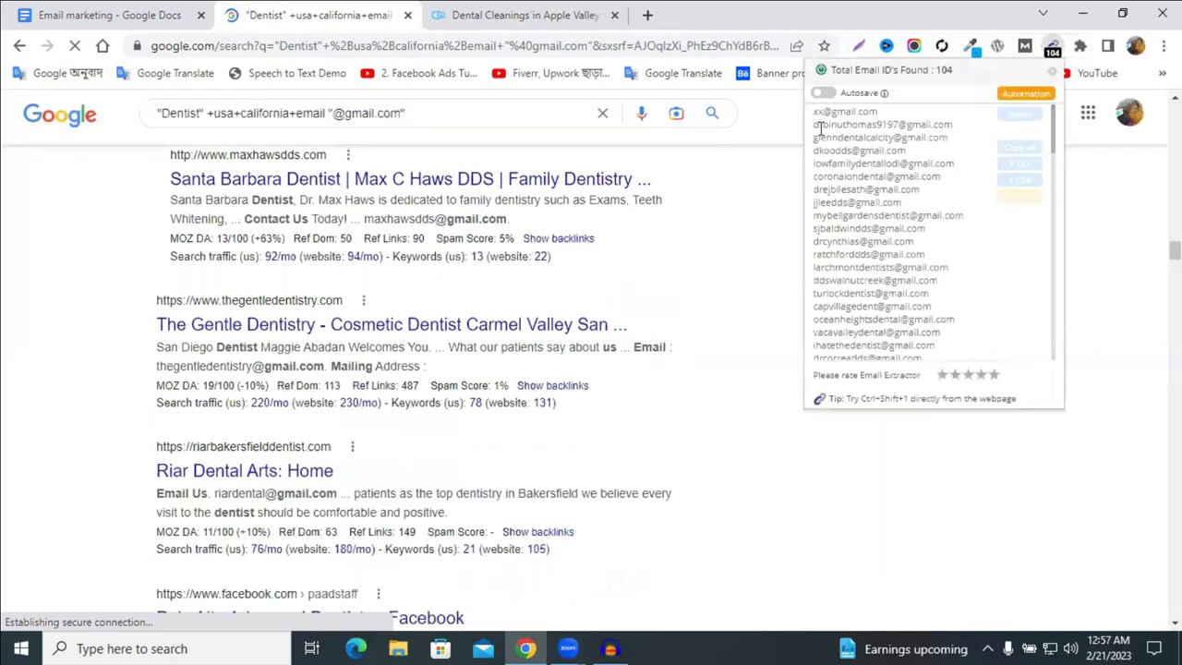
{"action": "left_click_drag", "start_coordinate": [816, 111], "coordinate": [829, 172]}
{"action": "left_click_drag", "start_coordinate": [814, 112], "coordinate": [995, 365]}
{"action": "right_click", "coordinate": [917, 267]}
{"action": "left_click", "coordinate": [920, 273]}
{"action": "right_click", "coordinate": [923, 263]}
{"action": "left_click", "coordinate": [928, 268]}
{"action": "left_click", "coordinate": [896, 96]}
- Switch to the Windows desktop, create a new text document there and open it in Notepad
{"action": "key", "text": "super+d"}
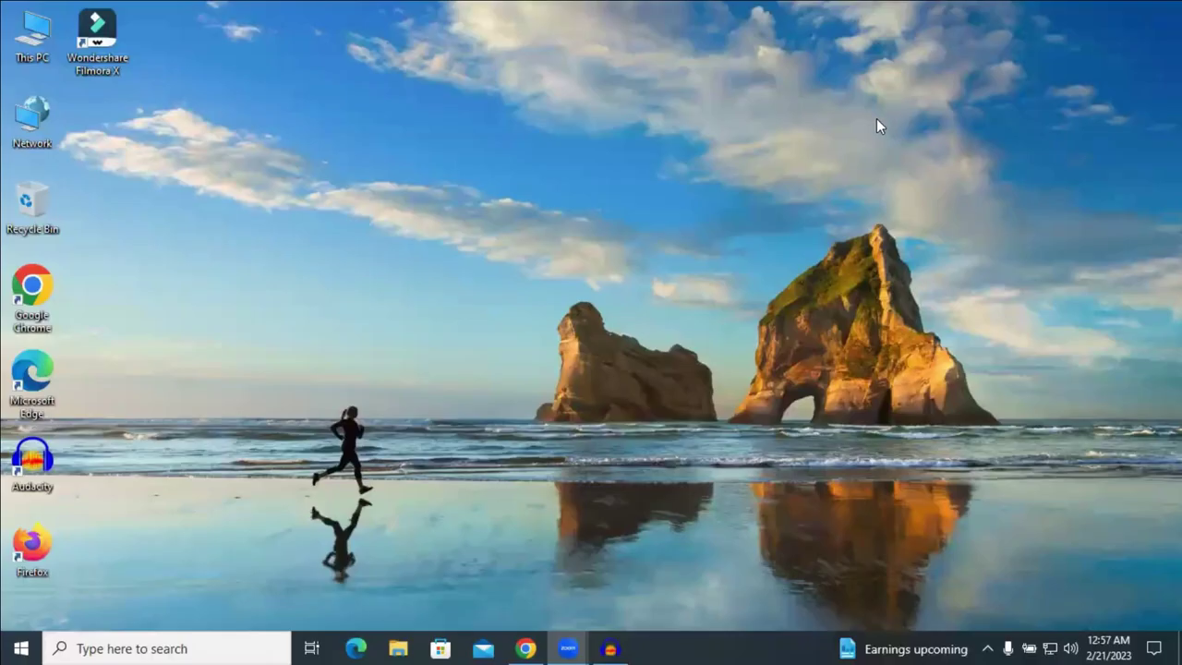
{"action": "right_click", "coordinate": [573, 71]}
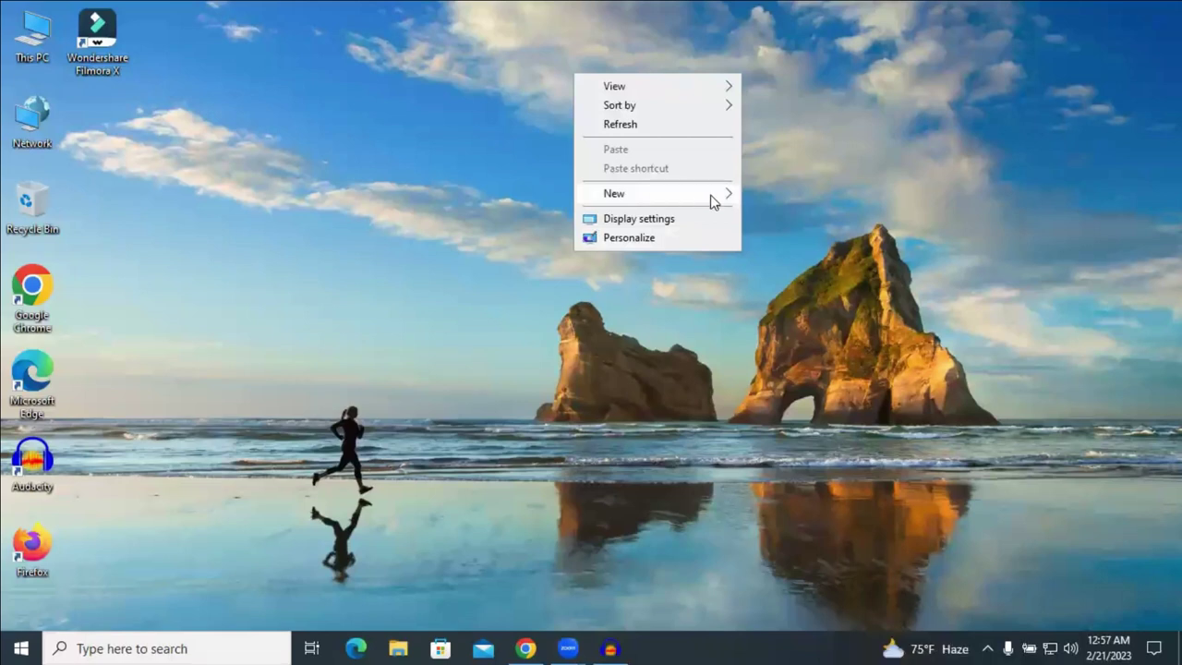
{"action": "mouse_move", "coordinate": [730, 193]}
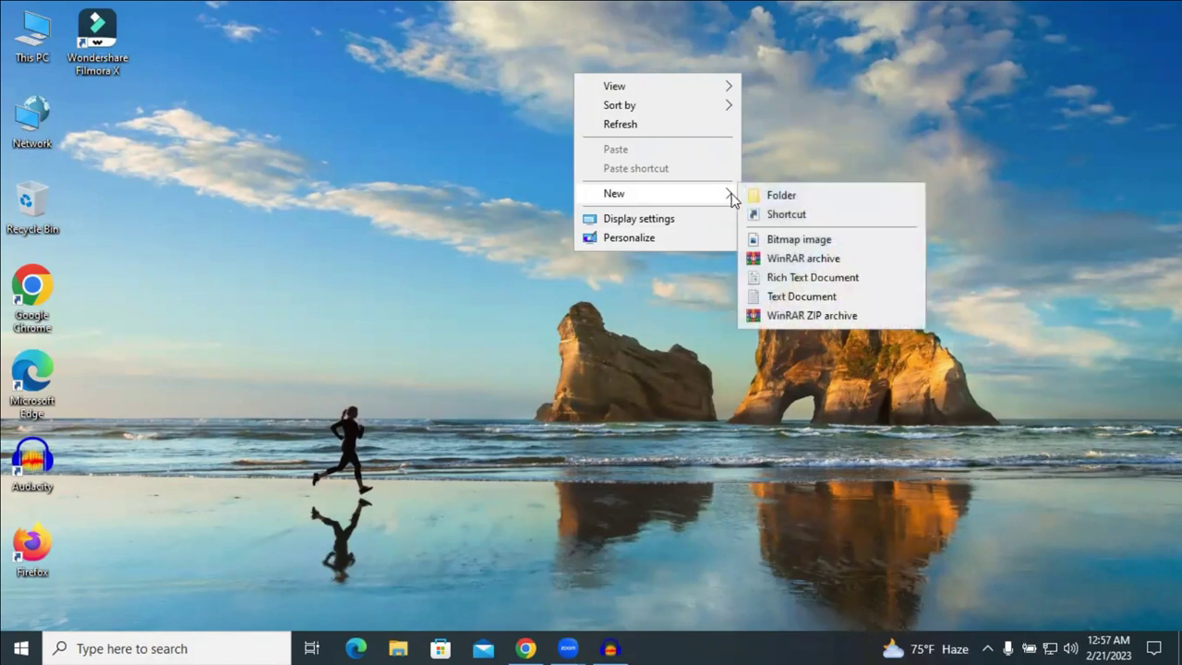
{"action": "left_click", "coordinate": [801, 296]}
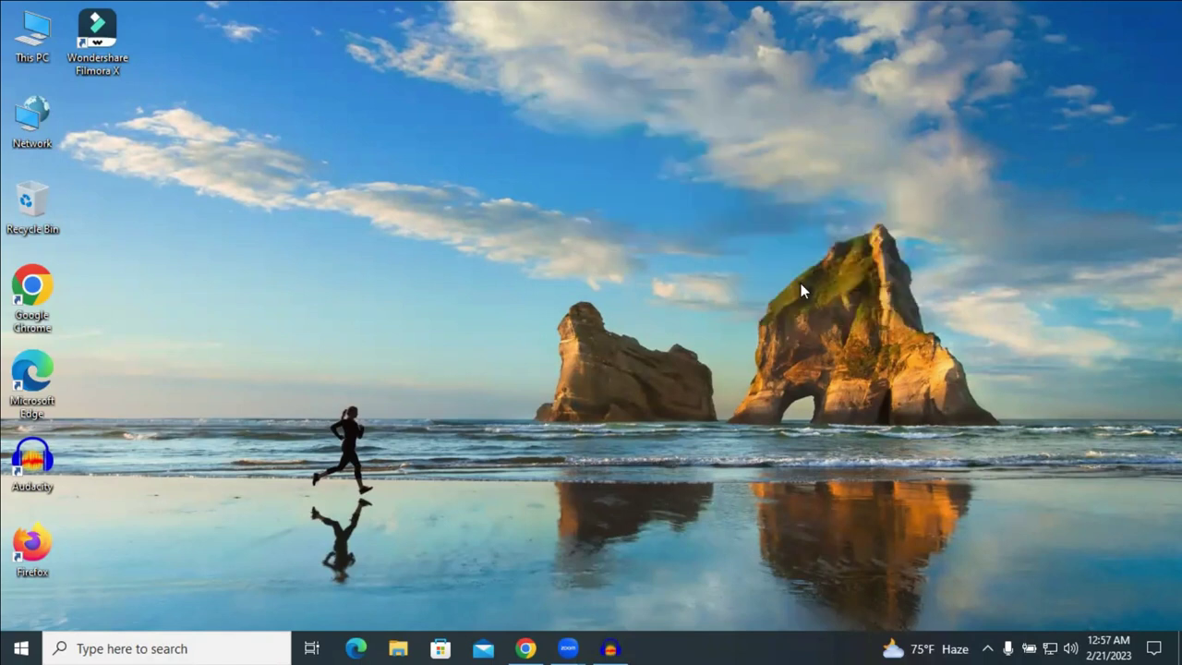
{"action": "left_click", "coordinate": [621, 118]}
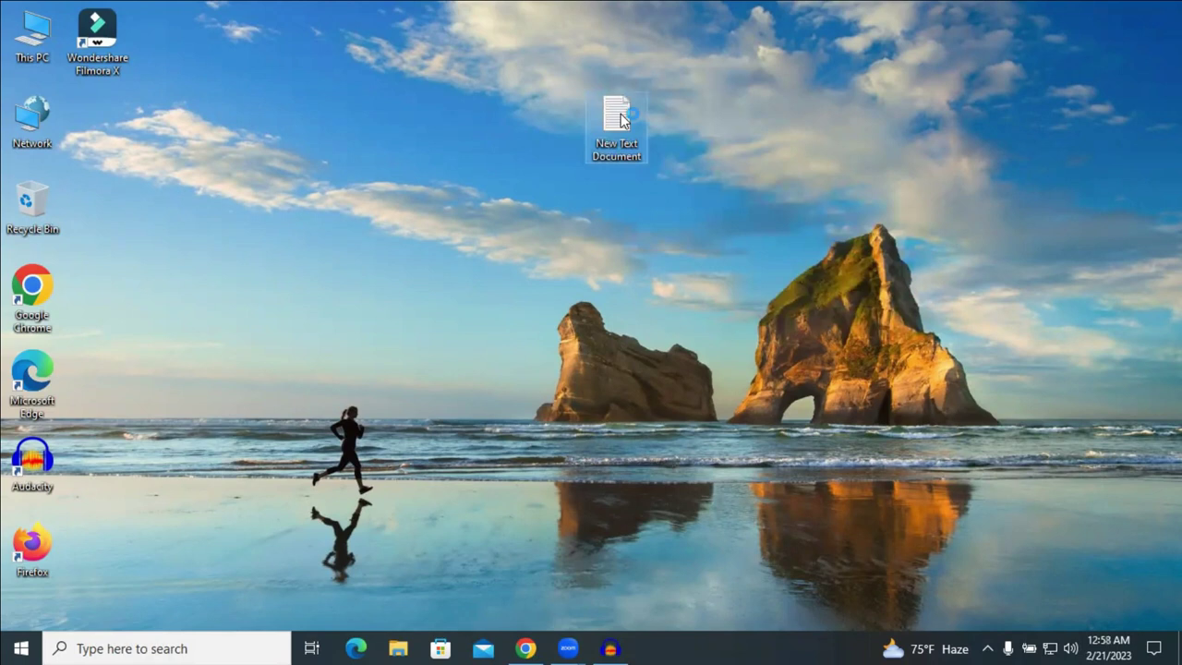
{"action": "double_click", "coordinate": [620, 113]}
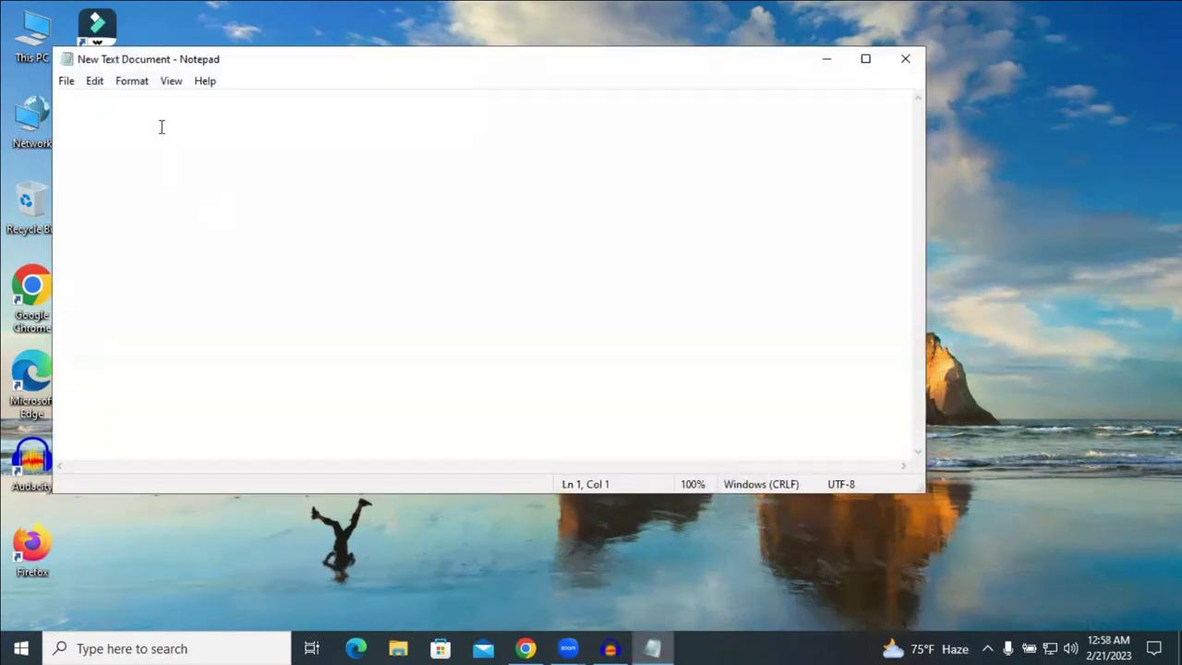
- Paste the copied email list into the text document, save and close it, and move its icon to the desktop's upper-right corner
{"action": "right_click", "coordinate": [161, 126]}
{"action": "left_click", "coordinate": [217, 200]}
{"action": "scroll", "coordinate": [212, 267], "scroll_direction": "up", "scroll_amount": 5}
{"action": "scroll", "coordinate": [212, 267], "scroll_direction": "up", "scroll_amount": 15}
{"action": "left_click", "coordinate": [905, 61]}
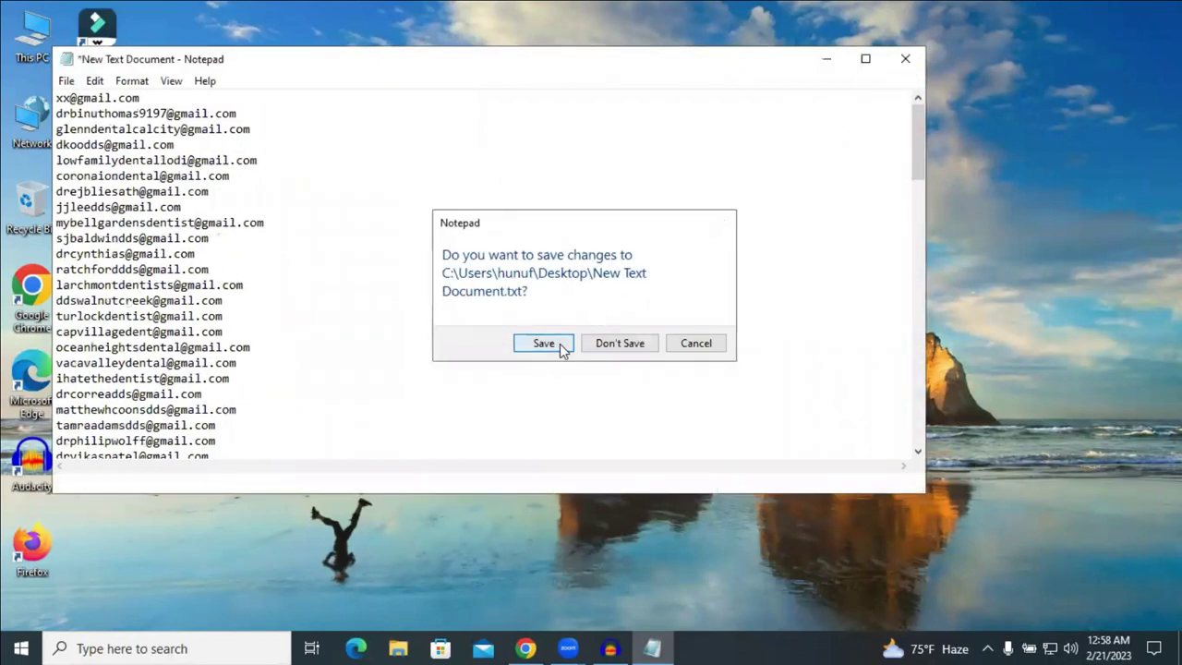
{"action": "left_click", "coordinate": [559, 343]}
{"action": "left_click_drag", "start_coordinate": [616, 125], "coordinate": [1122, 51]}
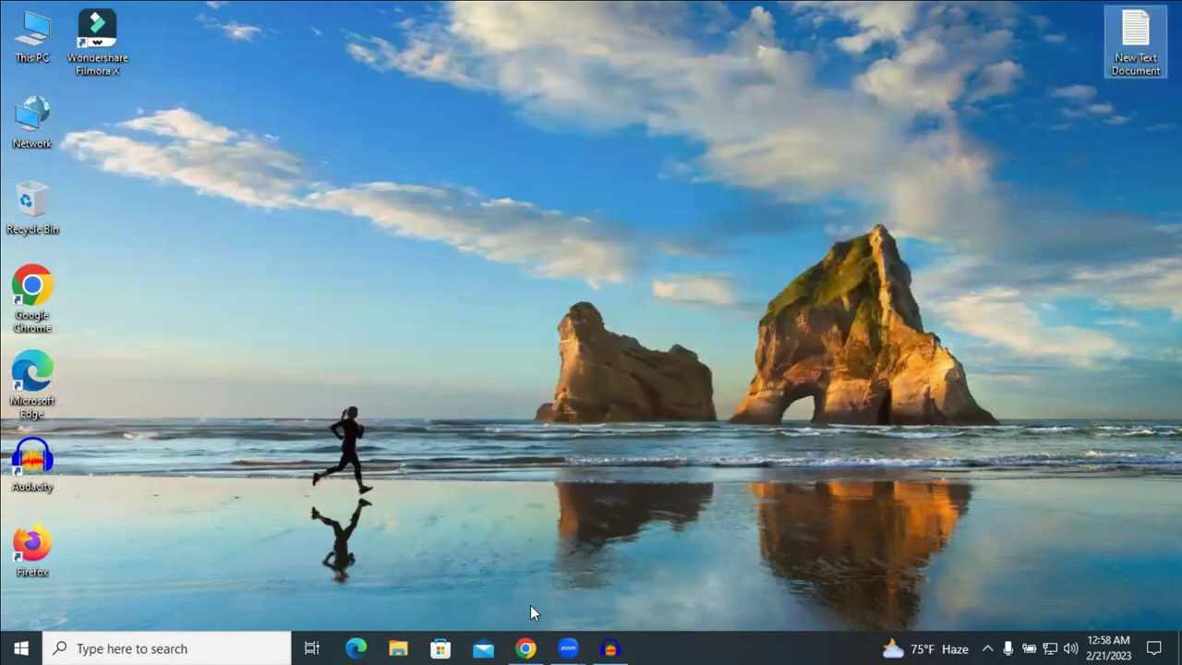
{"action": "left_click", "coordinate": [525, 648]}
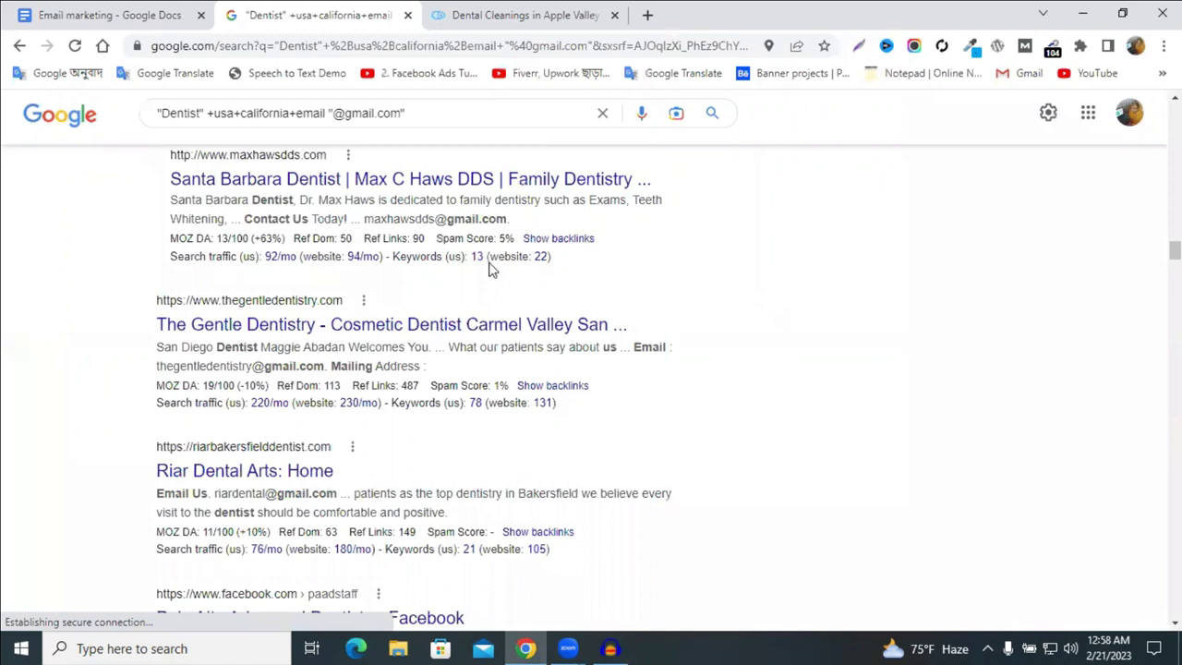
{"action": "scroll", "coordinate": [495, 263], "scroll_direction": "up", "scroll_amount": 3}
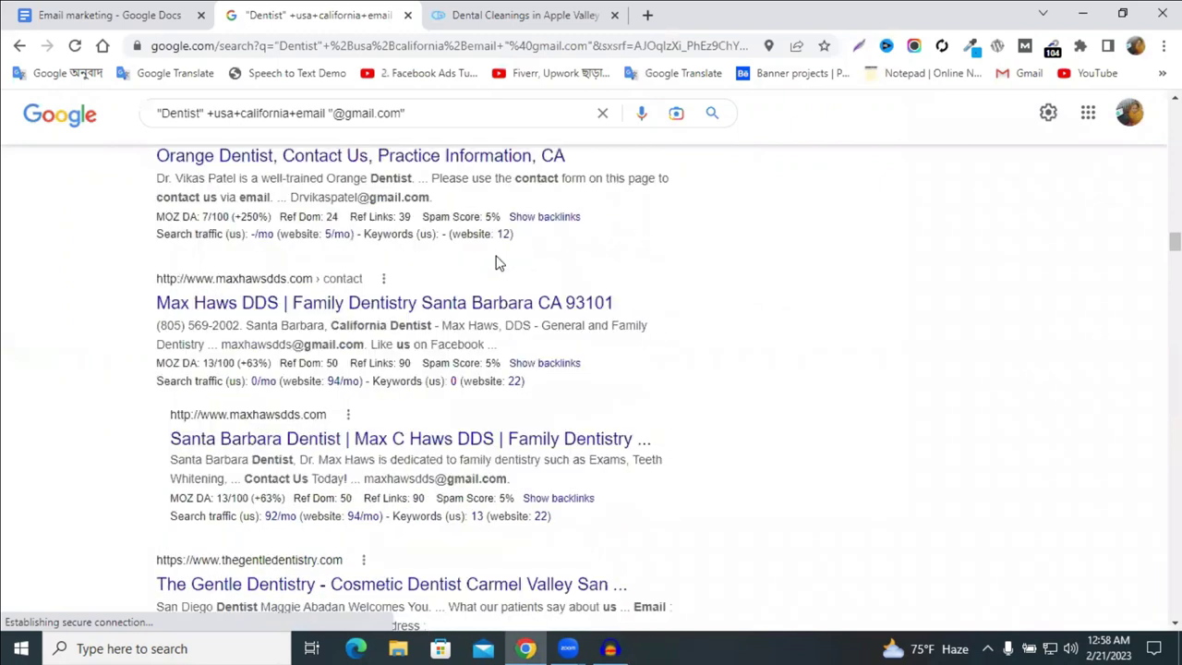
{"action": "scroll", "coordinate": [495, 264], "scroll_direction": "up", "scroll_amount": 5}
{"action": "left_click", "coordinate": [102, 15]}
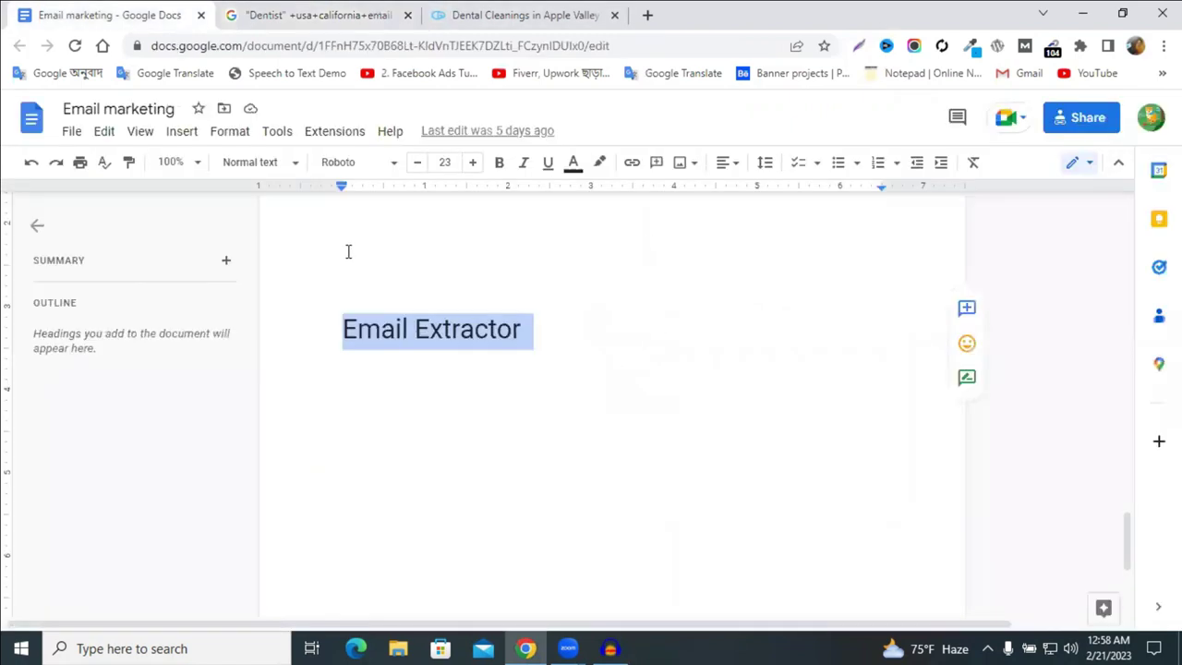
{"action": "scroll", "coordinate": [581, 367], "scroll_direction": "down", "scroll_amount": 5}
{"action": "scroll", "coordinate": [581, 366], "scroll_direction": "up", "scroll_amount": 2}
{"action": "scroll", "coordinate": [581, 367], "scroll_direction": "up", "scroll_amount": 5}
{"action": "scroll", "coordinate": [581, 367], "scroll_direction": "down", "scroll_amount": 8}
{"action": "scroll", "coordinate": [580, 366], "scroll_direction": "down", "scroll_amount": 5}
{"action": "scroll", "coordinate": [581, 367], "scroll_direction": "up", "scroll_amount": 5}
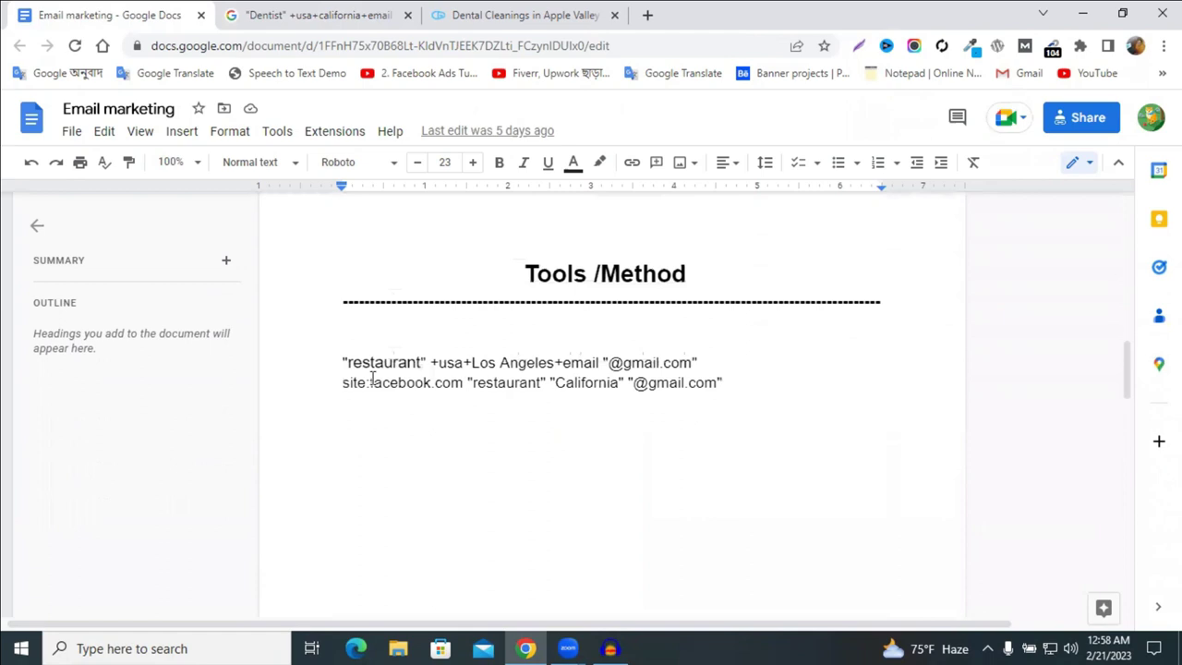
{"action": "triple_click", "coordinate": [602, 387]}
{"action": "right_click", "coordinate": [450, 387]}
{"action": "left_click", "coordinate": [507, 222]}
{"action": "left_click", "coordinate": [314, 11]}
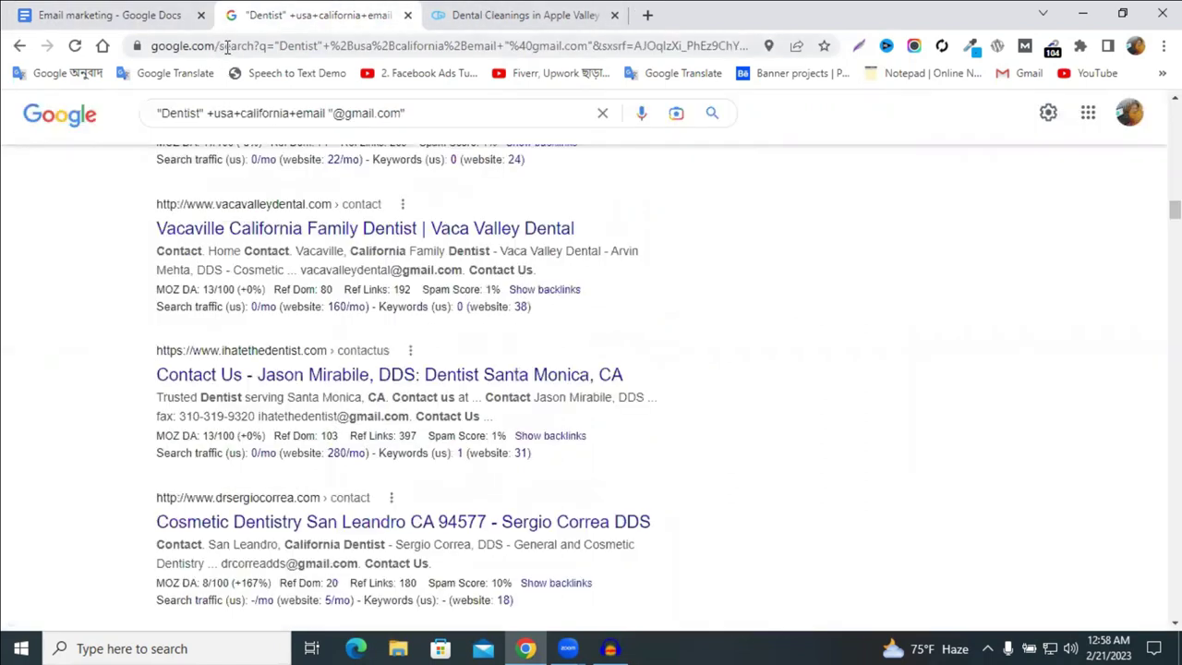
{"action": "double_click", "coordinate": [270, 111]}
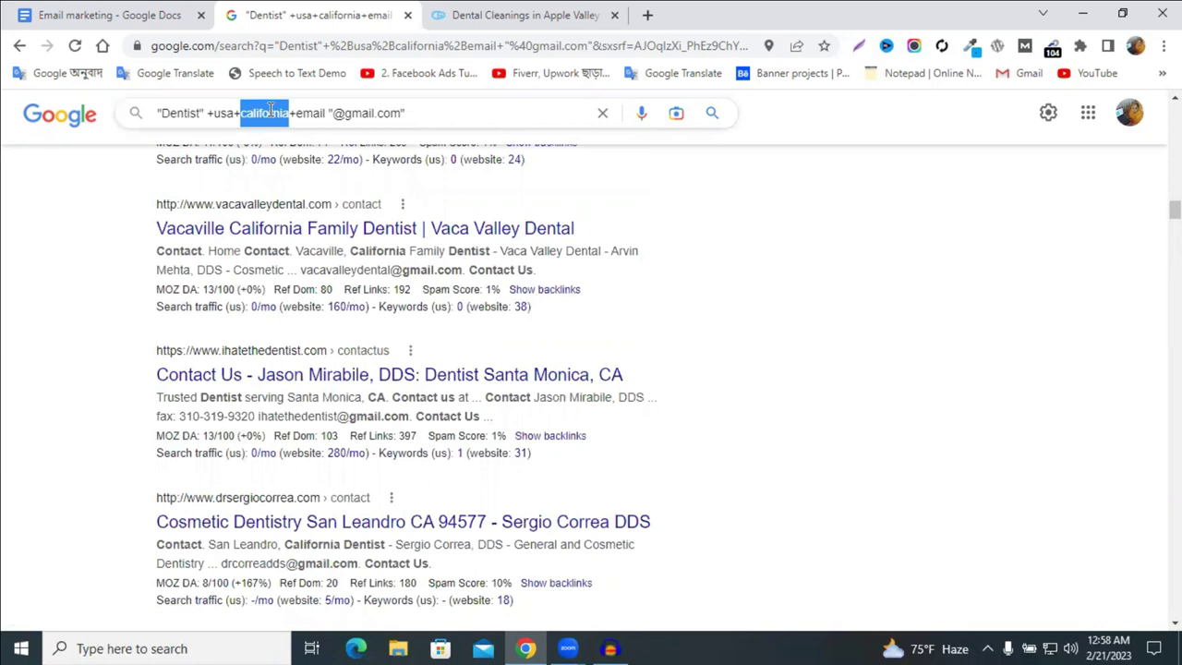
{"action": "triple_click", "coordinate": [270, 112]}
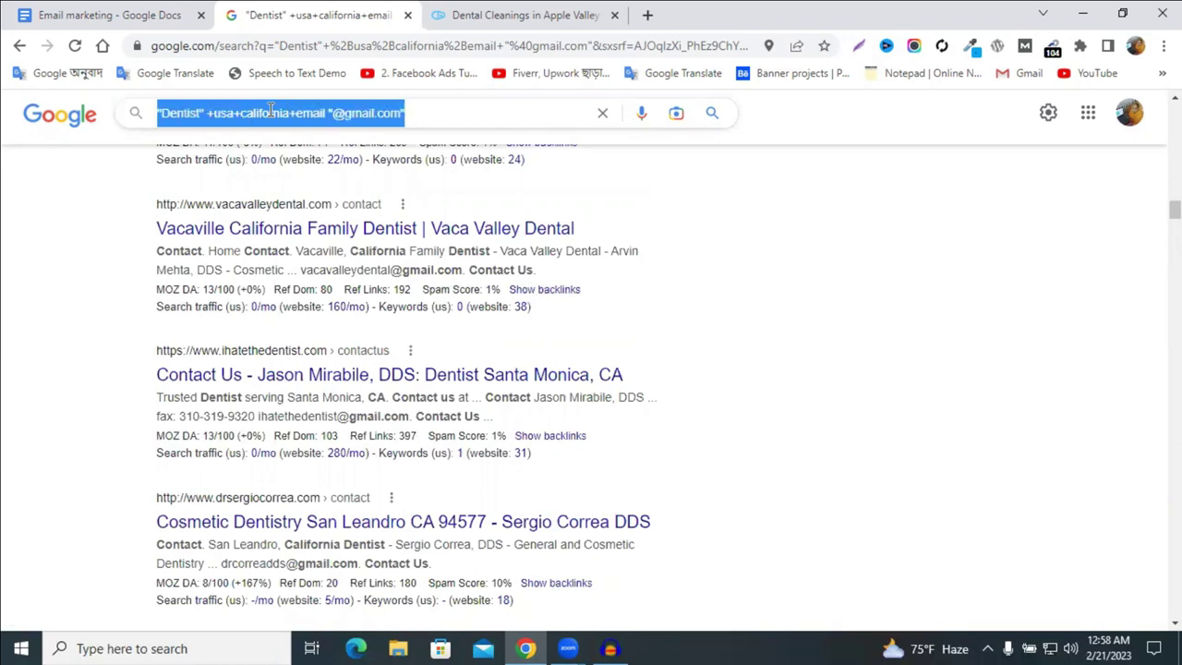
{"action": "key", "text": "ctrl+v"}
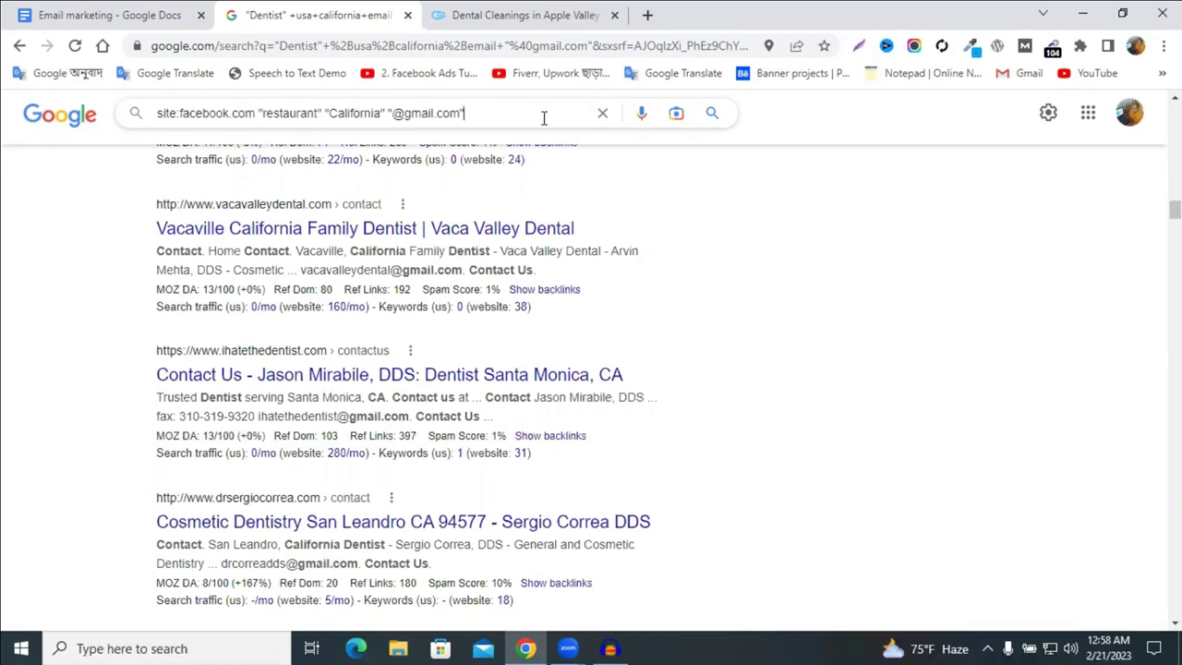
{"action": "key", "text": "Return"}
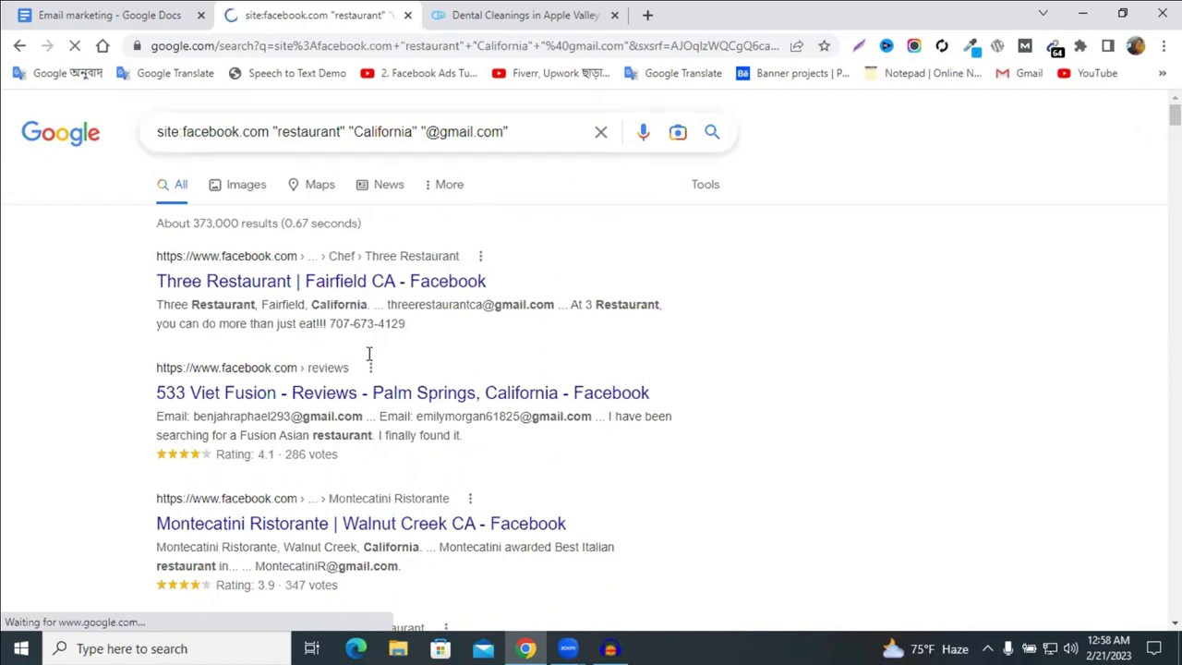
{"action": "scroll", "coordinate": [294, 347], "scroll_direction": "down", "scroll_amount": 2}
{"action": "scroll", "coordinate": [257, 384], "scroll_direction": "down", "scroll_amount": 2}
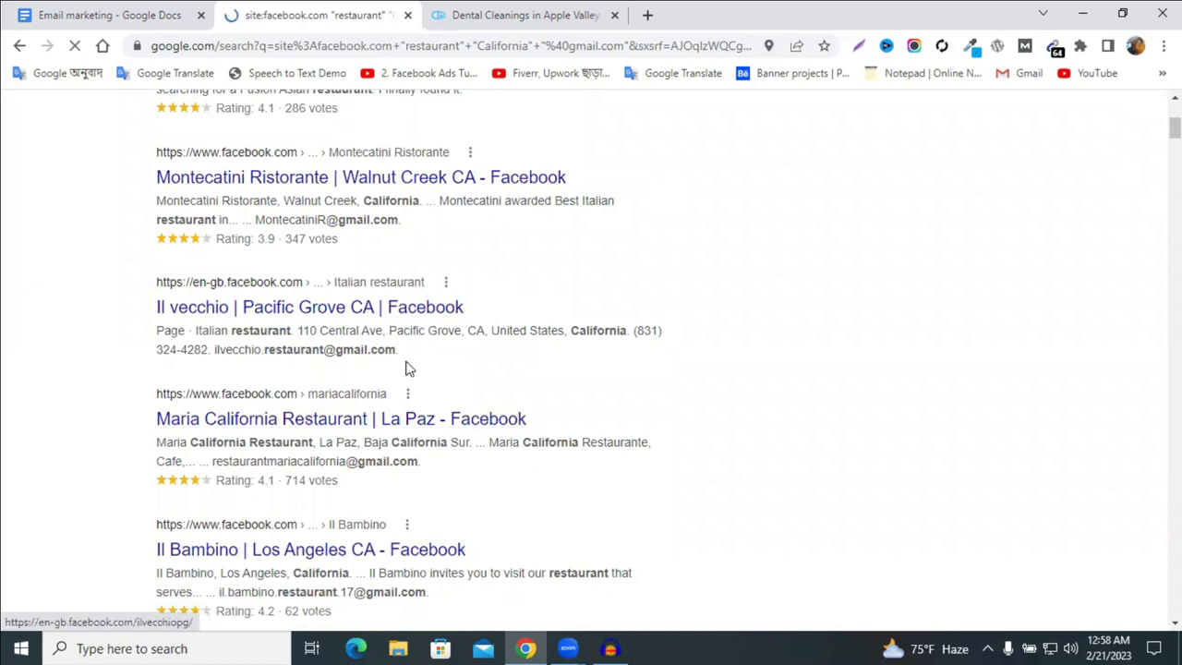
{"action": "scroll", "coordinate": [409, 366], "scroll_direction": "down", "scroll_amount": 3}
{"action": "scroll", "coordinate": [317, 324], "scroll_direction": "down", "scroll_amount": 10}
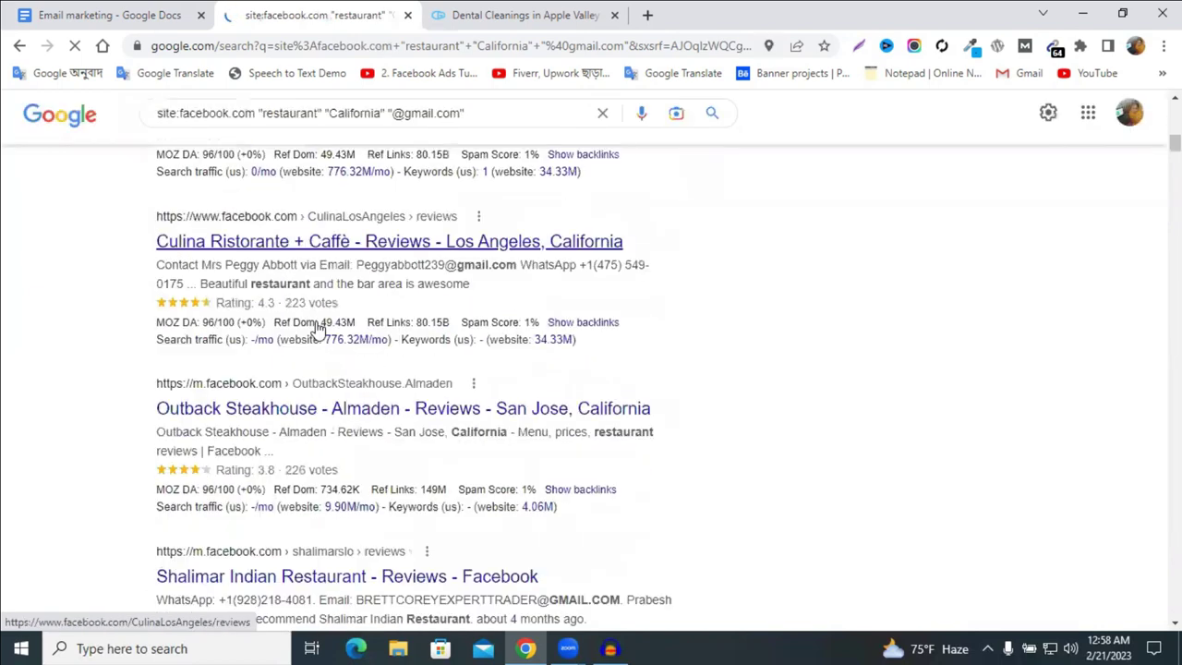
{"action": "scroll", "coordinate": [316, 328], "scroll_direction": "down", "scroll_amount": 15}
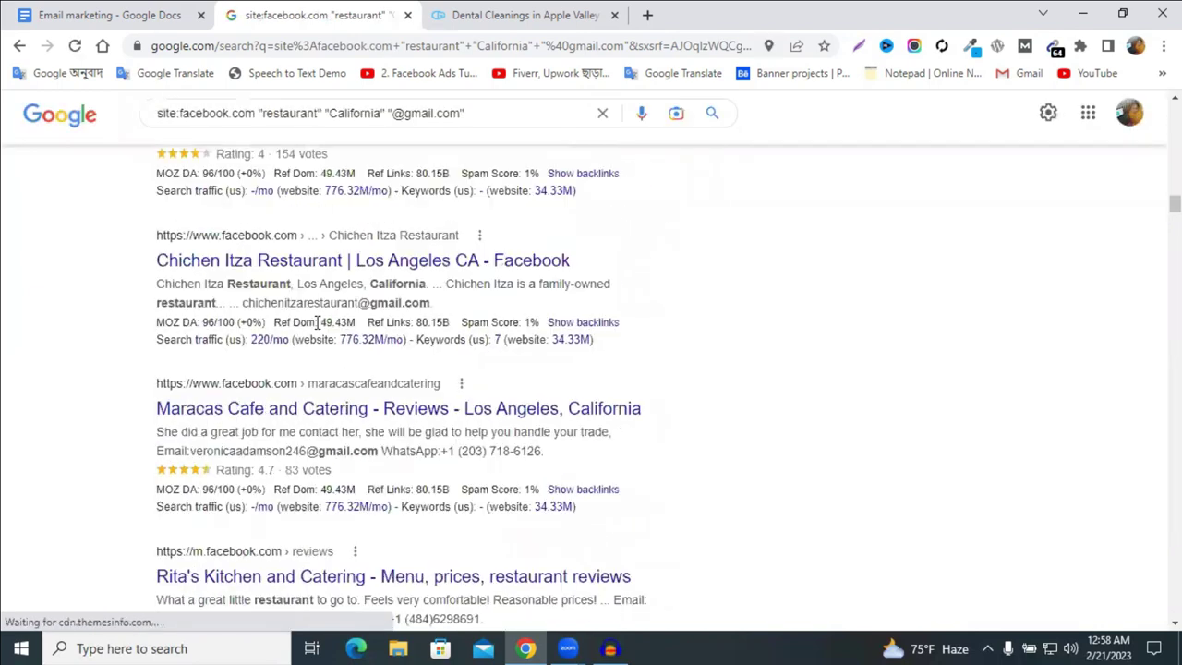
{"action": "scroll", "coordinate": [332, 319], "scroll_direction": "down", "scroll_amount": 5}
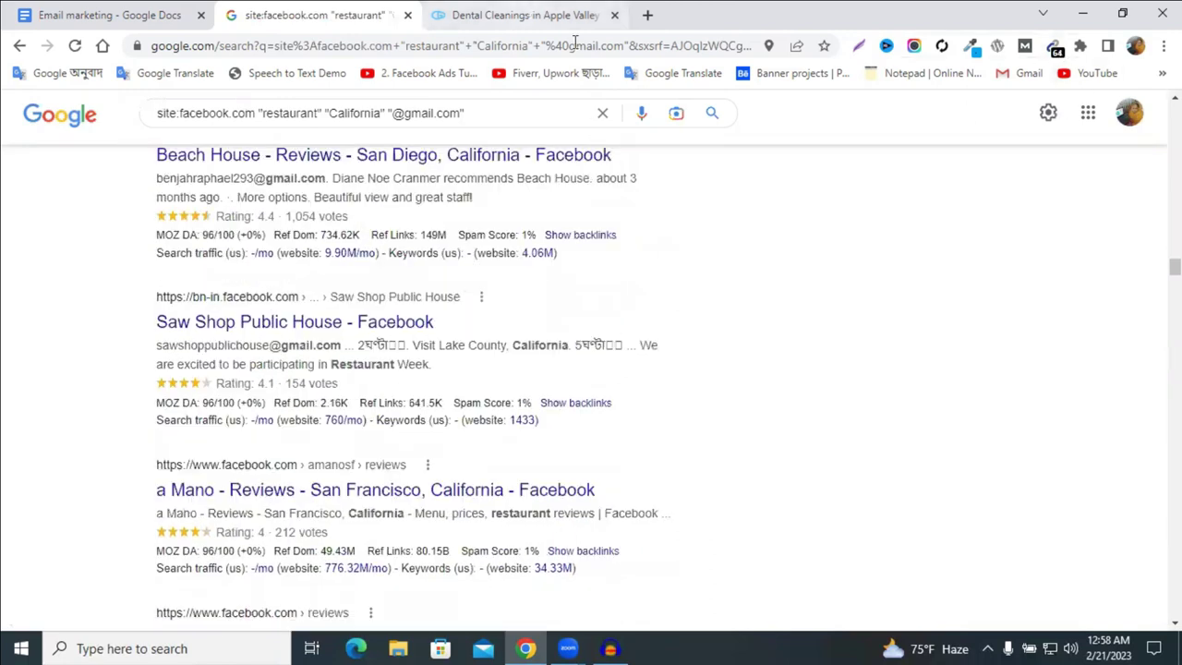
- Close the Glenn Dental website and the Google results, keeping only the Email marketing document open
{"action": "left_click", "coordinate": [526, 13]}
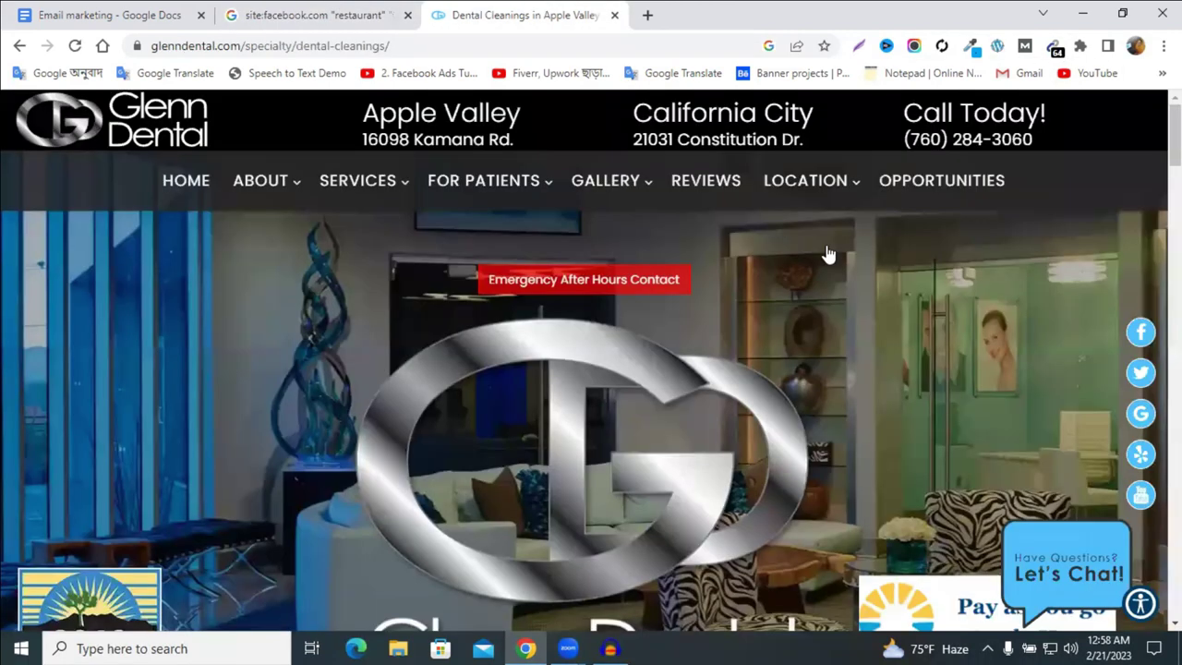
{"action": "left_click", "coordinate": [615, 16]}
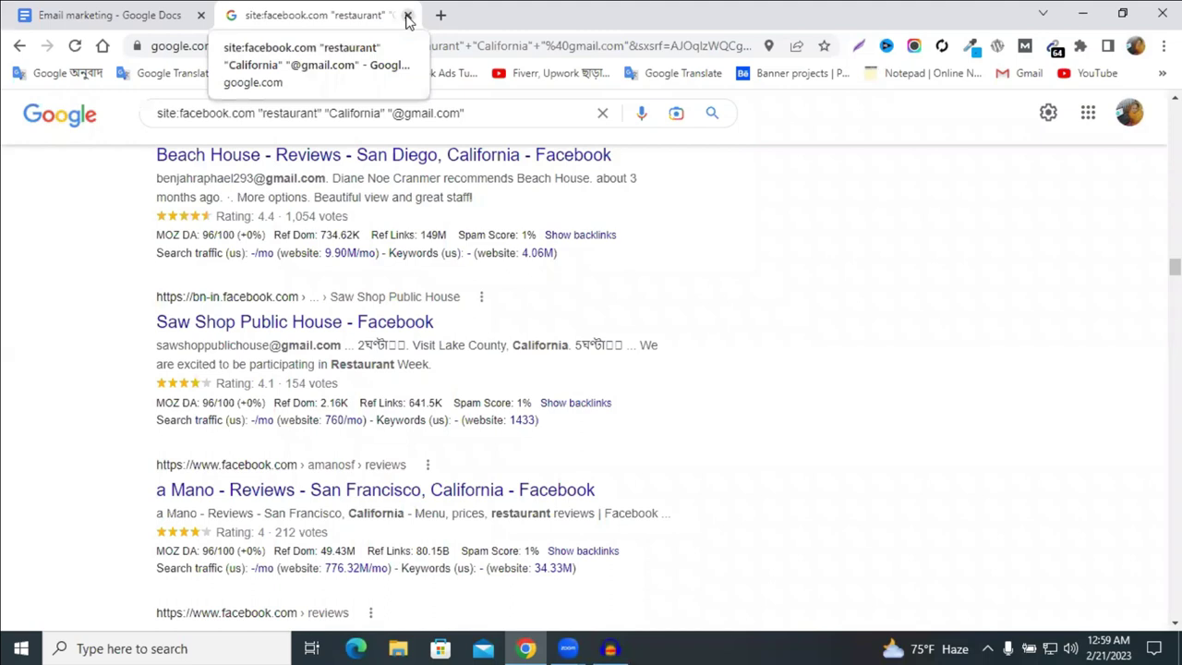
{"action": "left_click", "coordinate": [407, 18]}
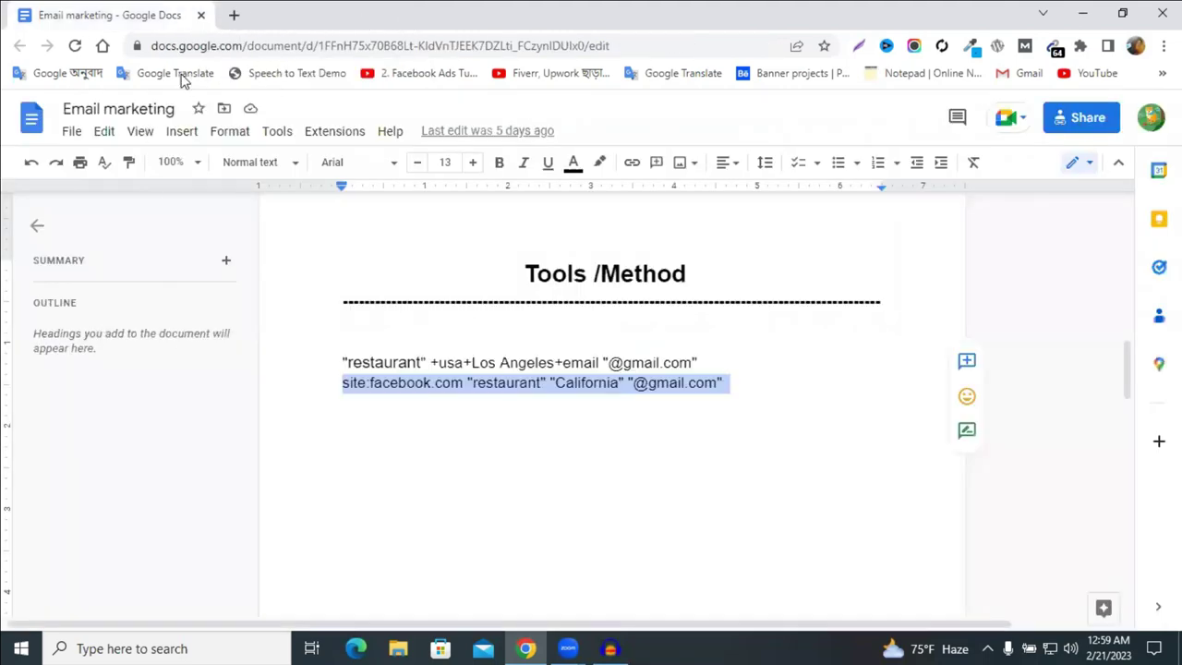
- Open Google Drive in a new browser tab and create a blank Google Sheets spreadsheet from it
{"action": "left_click", "coordinate": [234, 15]}
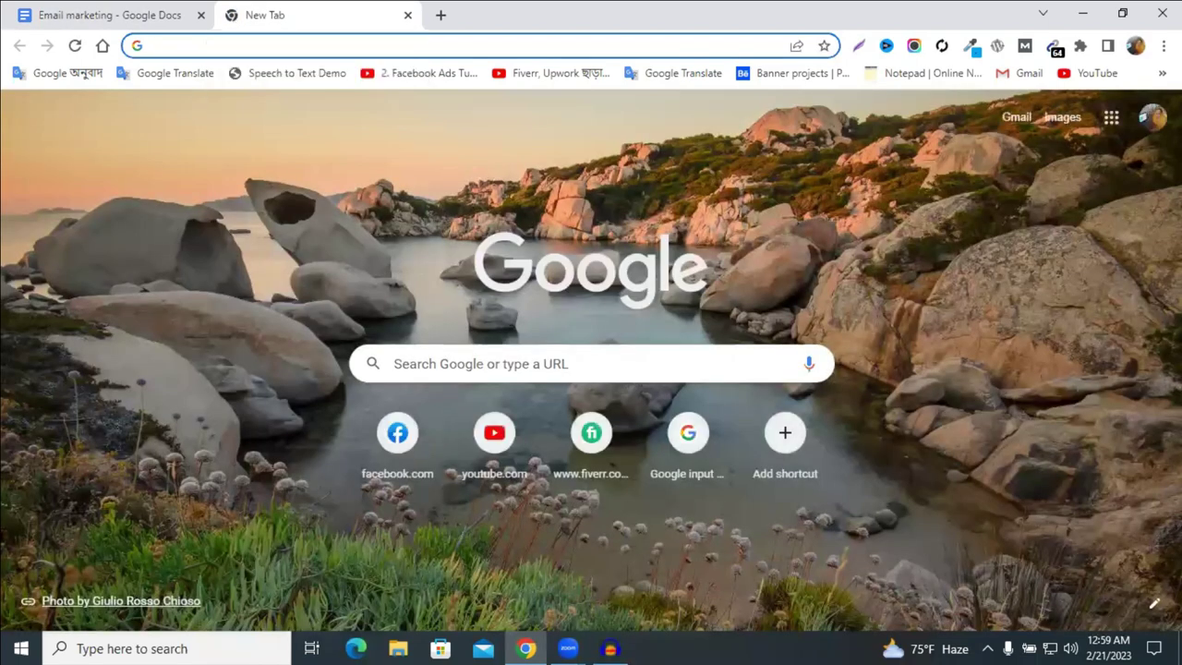
{"action": "left_click", "coordinate": [1112, 120]}
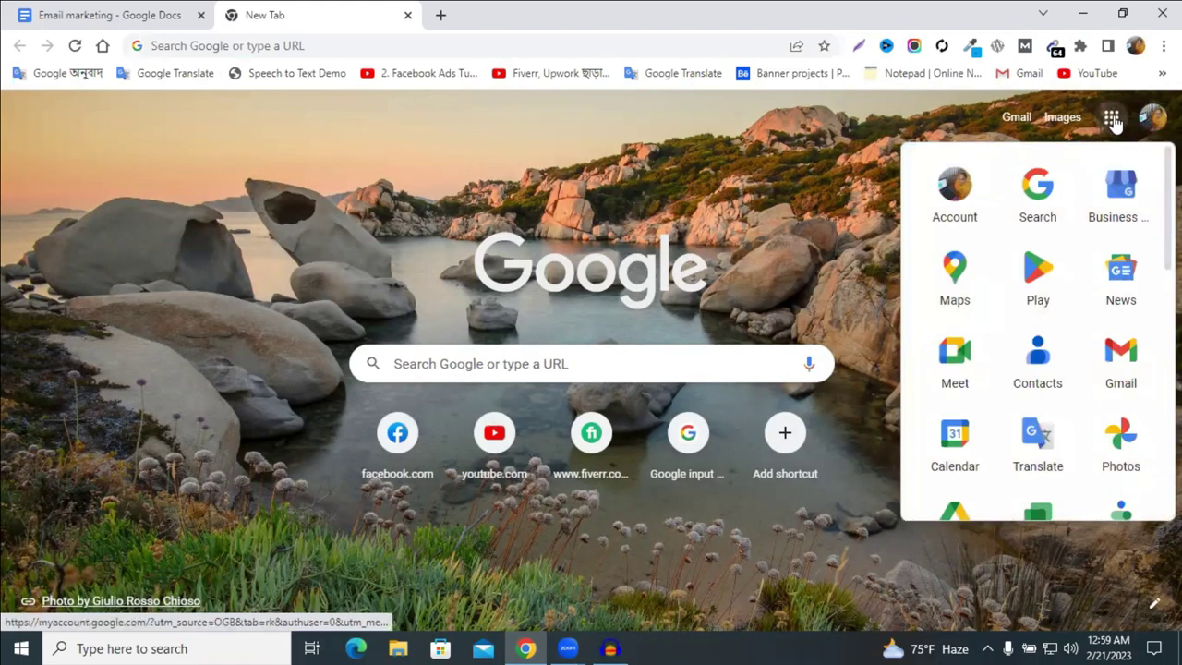
{"action": "scroll", "coordinate": [989, 471], "scroll_direction": "down", "scroll_amount": 3}
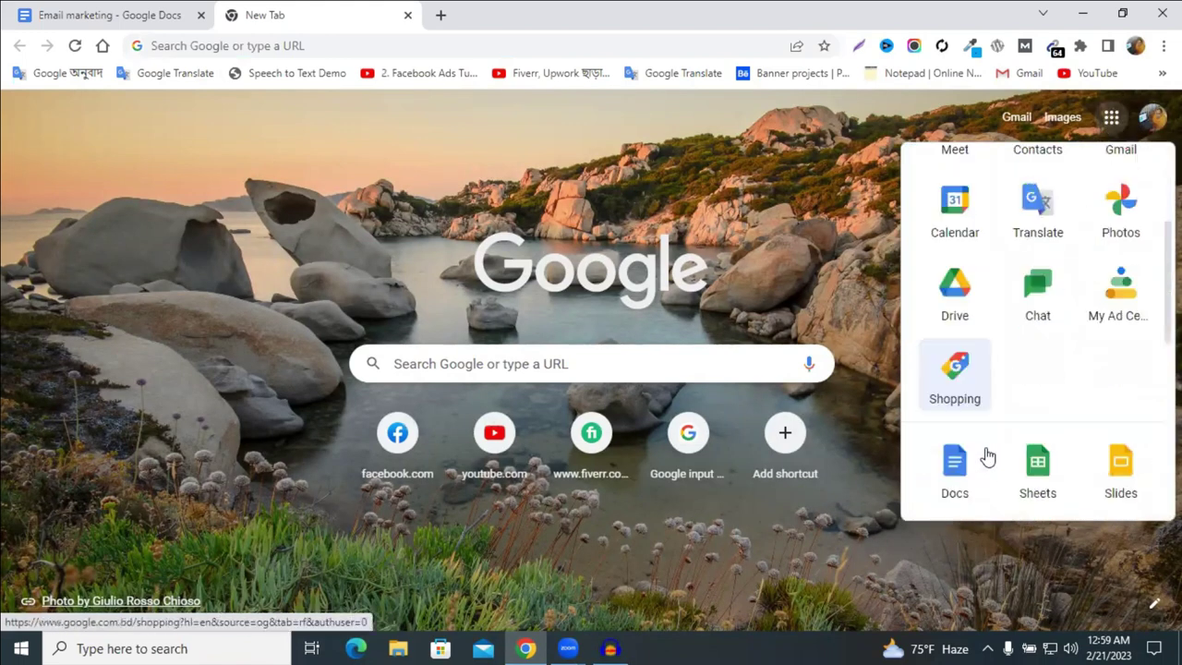
{"action": "left_click", "coordinate": [956, 290]}
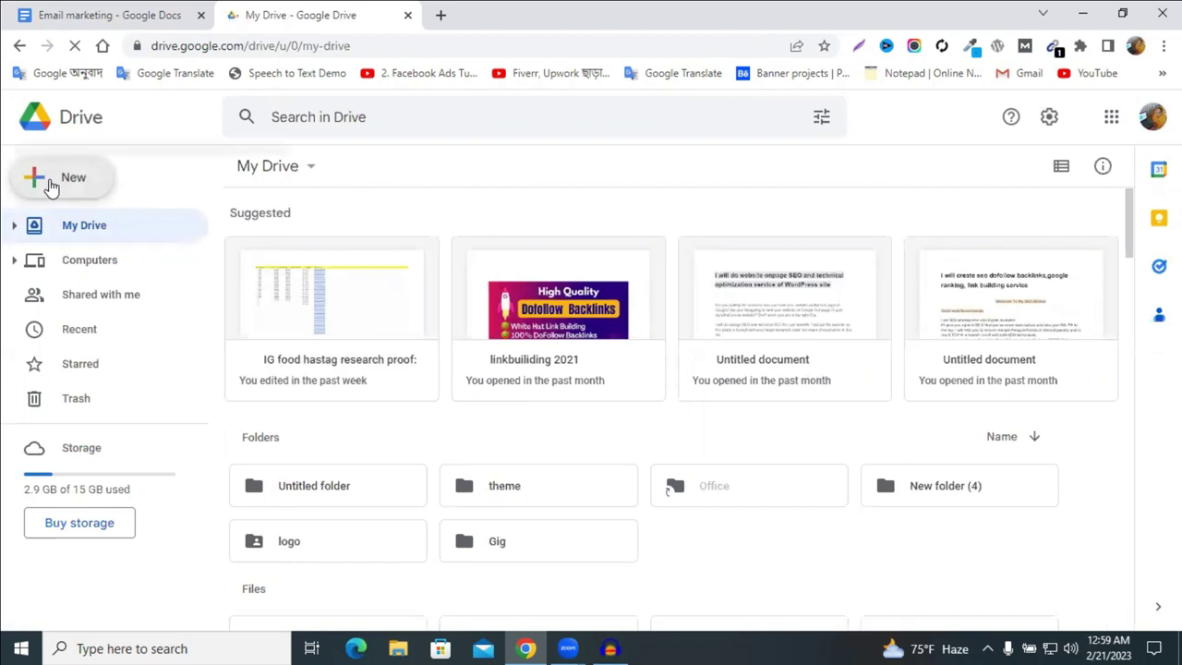
{"action": "left_click", "coordinate": [50, 184]}
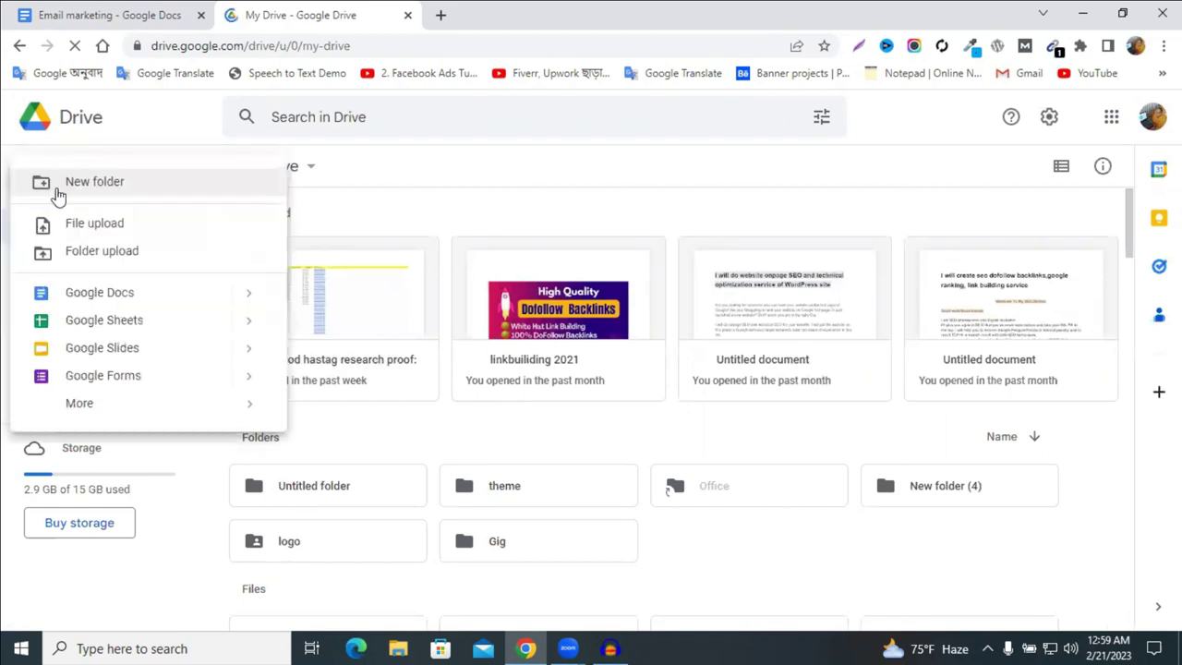
{"action": "left_click", "coordinate": [101, 320]}
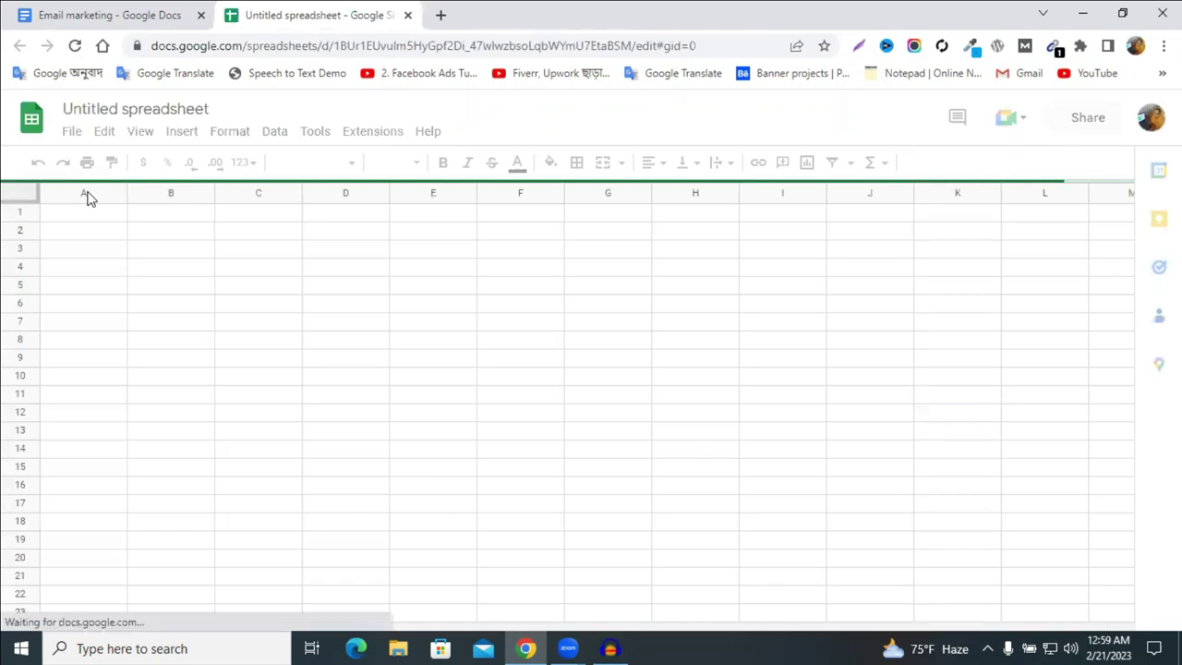
{"action": "left_click", "coordinate": [88, 194]}
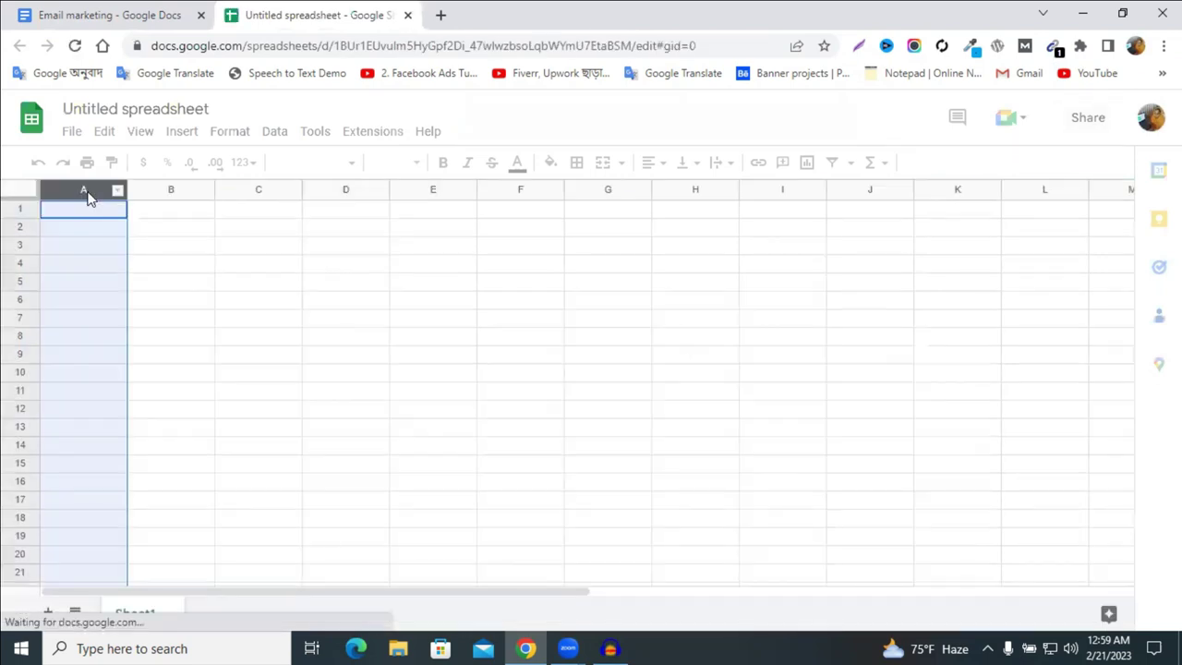
{"action": "right_click", "coordinate": [89, 193]}
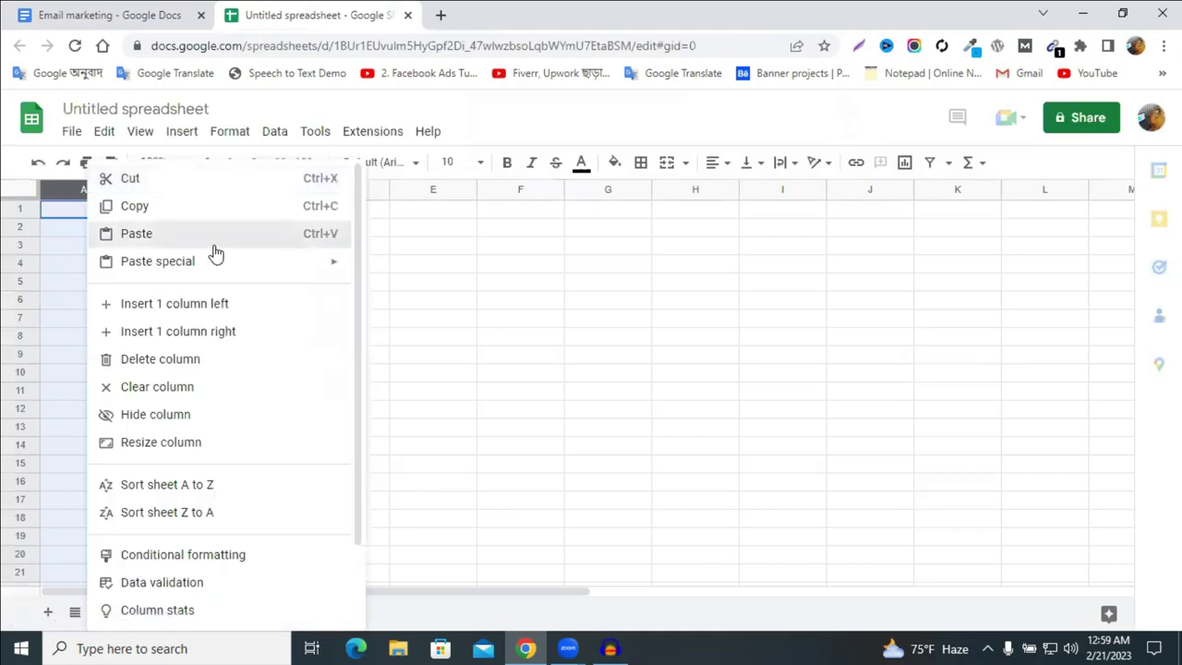
{"action": "type", "text": "site:facebook.com \"restaurant\" \"California\" \"@gmail.com\""}
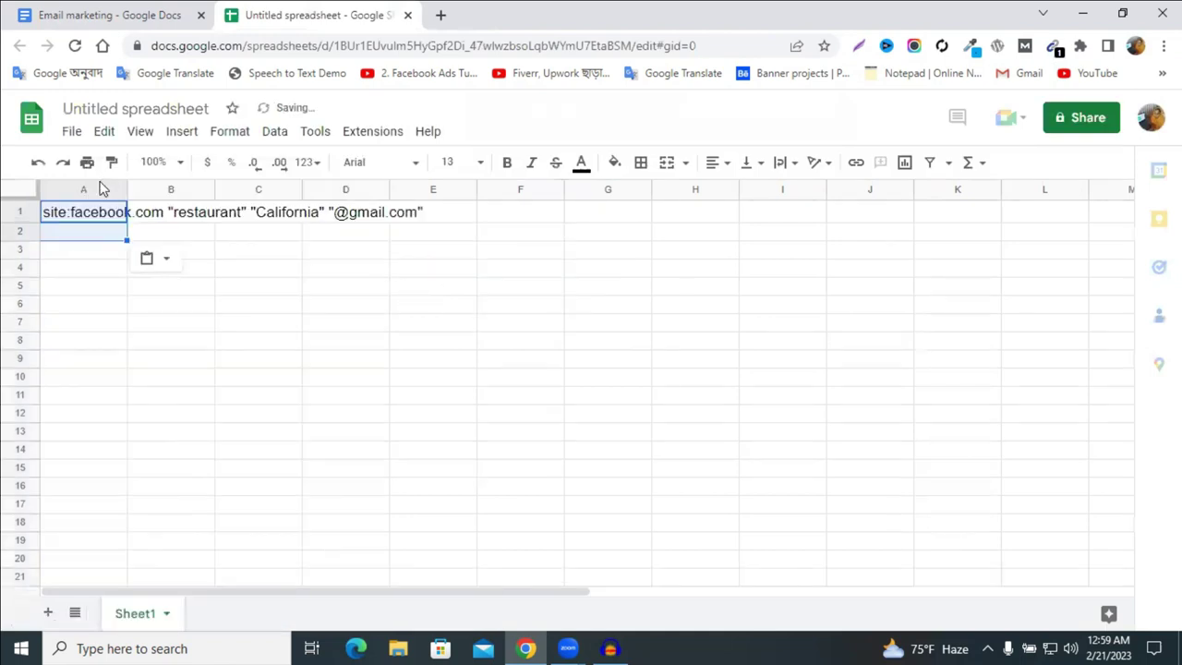
{"action": "key", "text": "ctrl+z"}
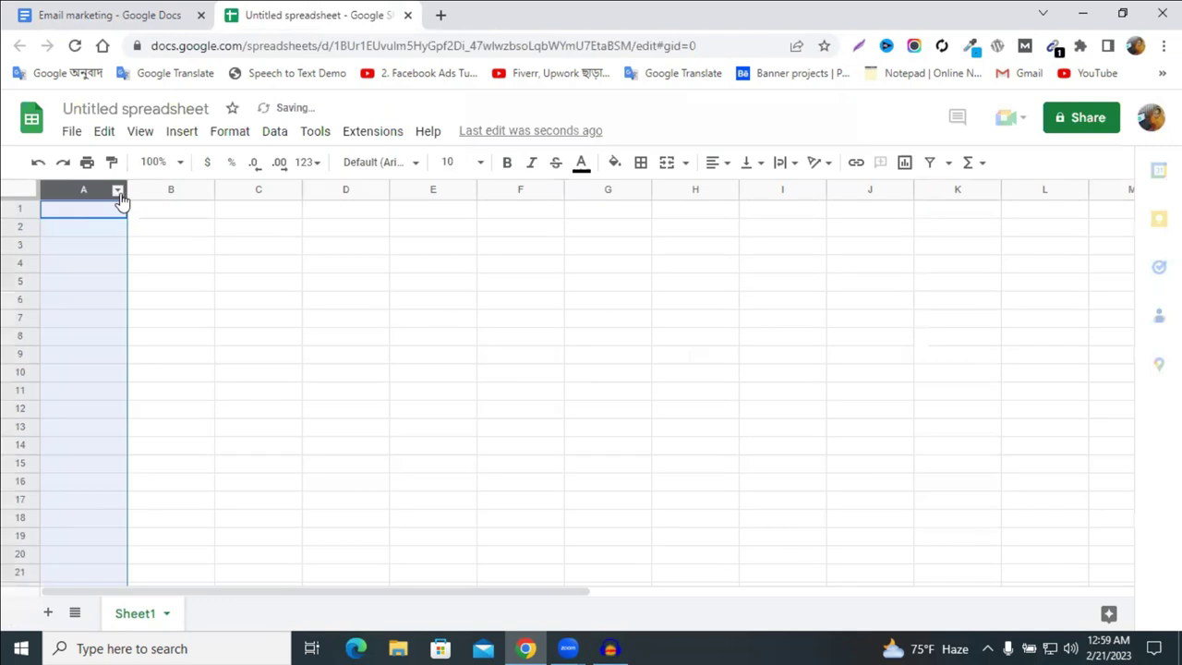
- Open the New Text Document file from the desktop in Notepad and copy its entire list of email addresses
{"action": "left_click", "coordinate": [1081, 11]}
{"action": "left_click", "coordinate": [1136, 37]}
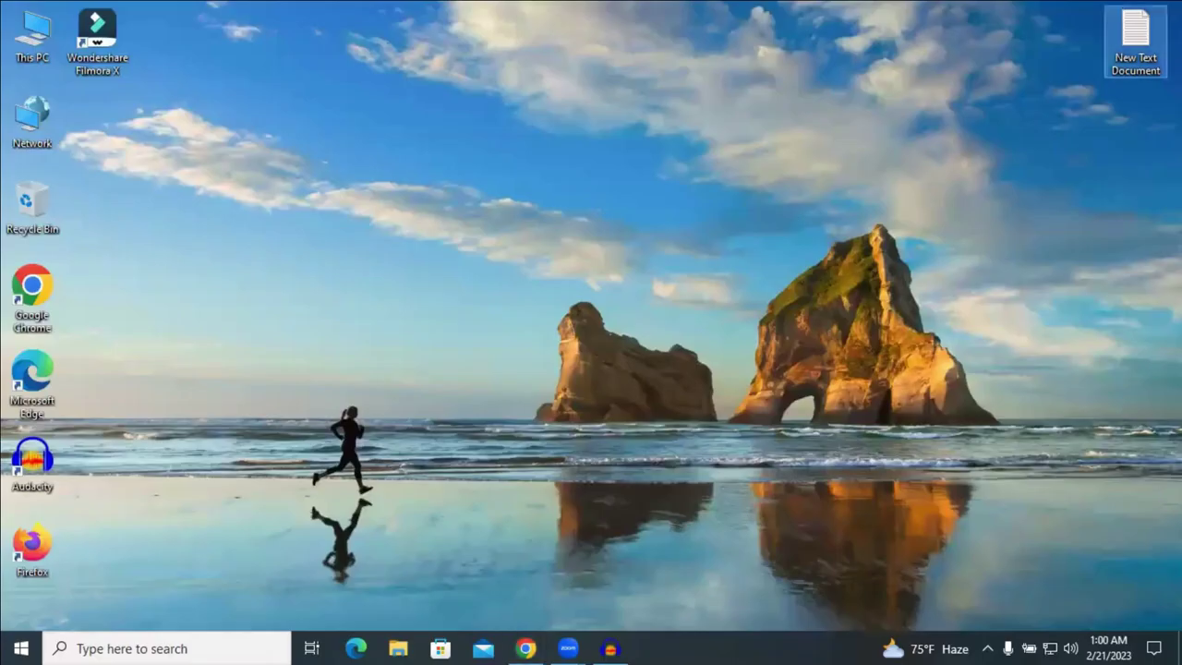
{"action": "double_click", "coordinate": [1137, 41]}
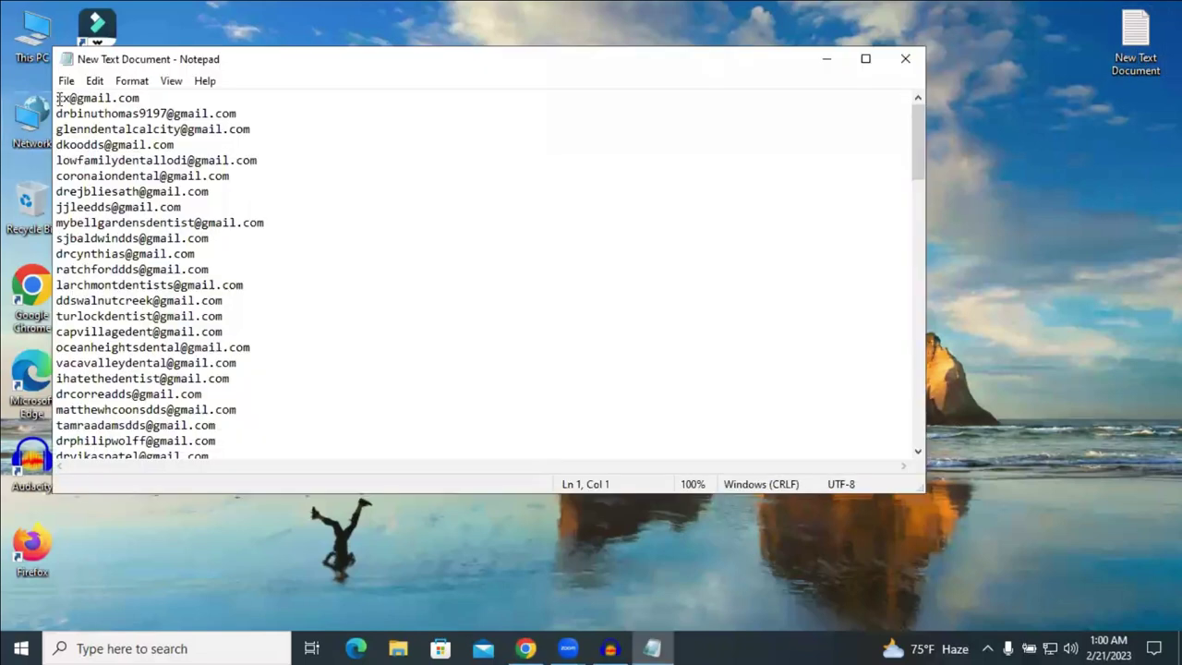
{"action": "key", "text": "shift+Down"}
{"action": "key", "text": "shift+Down"}
{"action": "key", "text": "shift+Down"}
{"action": "key", "text": "shift+Down"}
{"action": "key", "text": "shift+Down"}
{"action": "key", "text": "shift+Down"}
{"action": "left_click_drag", "start_coordinate": [184, 497], "coordinate": [660, 547]}
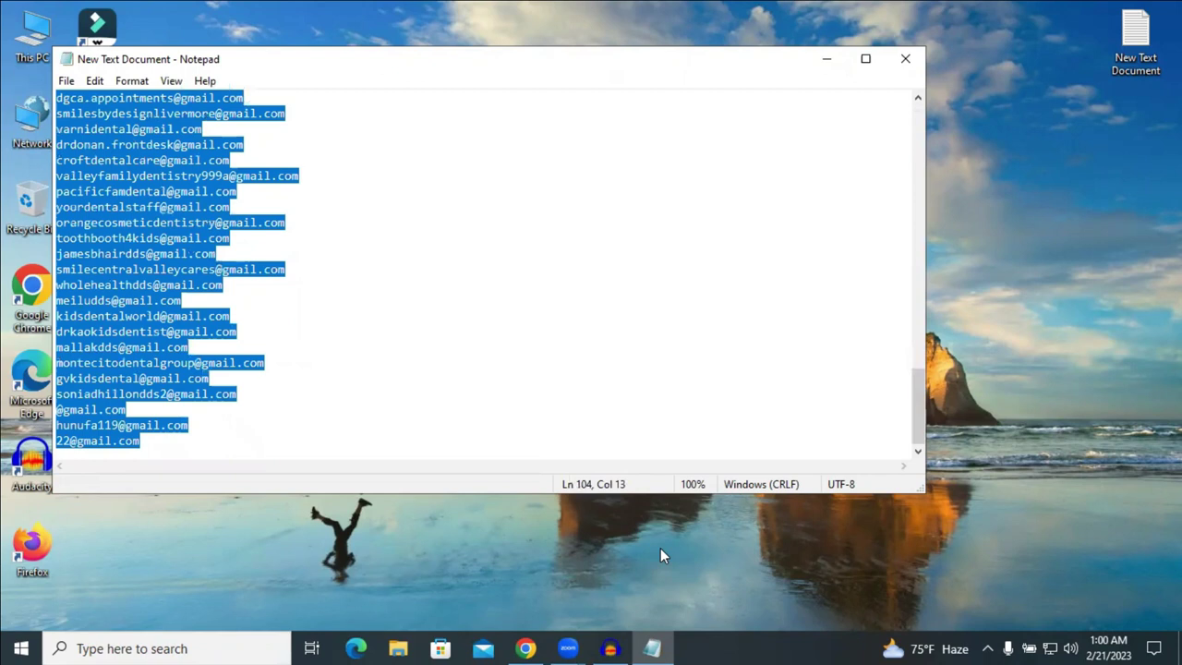
- Switch back to Chrome and paste the copied email addresses into column A of the untitled spreadsheet
{"action": "left_click", "coordinate": [526, 649]}
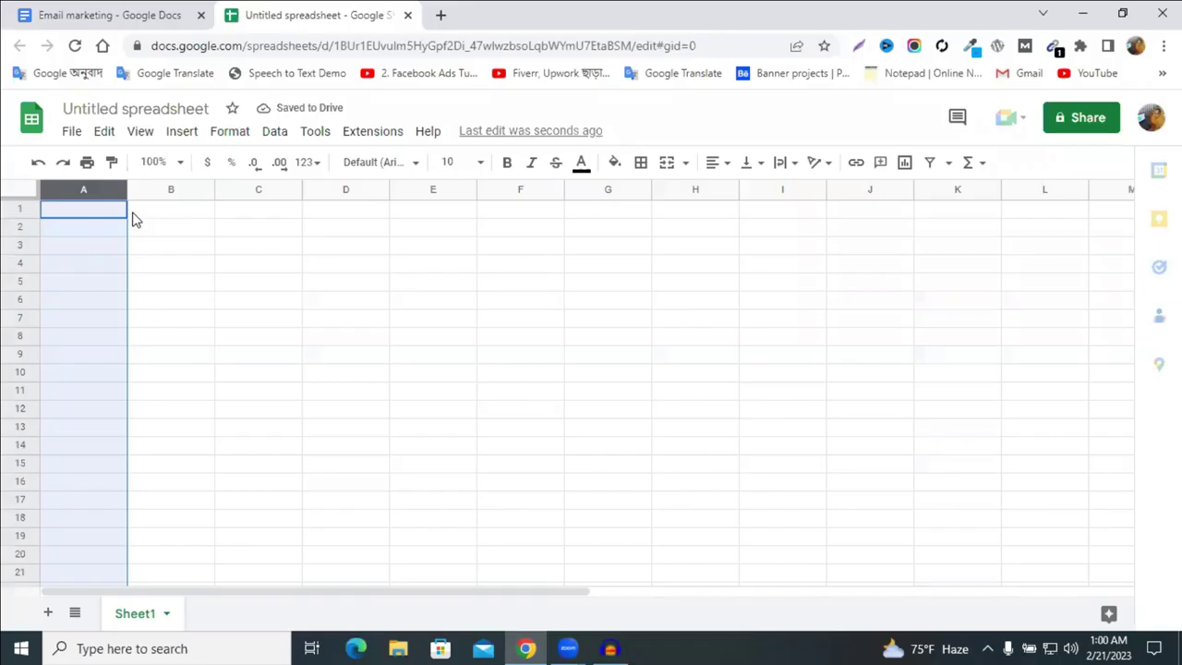
{"action": "key", "text": "ctrl+v"}
{"action": "left_click", "coordinate": [345, 264]}
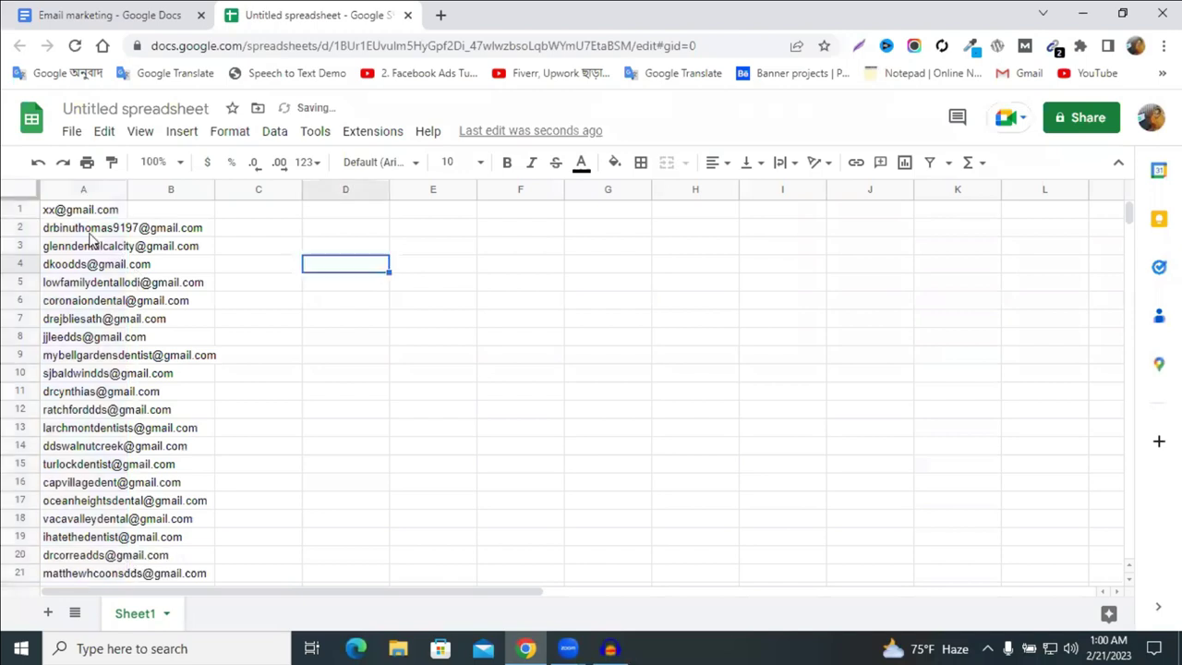
- Go through the pasted email addresses in column A one by one, from row 2 down to row 8
{"action": "left_click", "coordinate": [90, 230]}
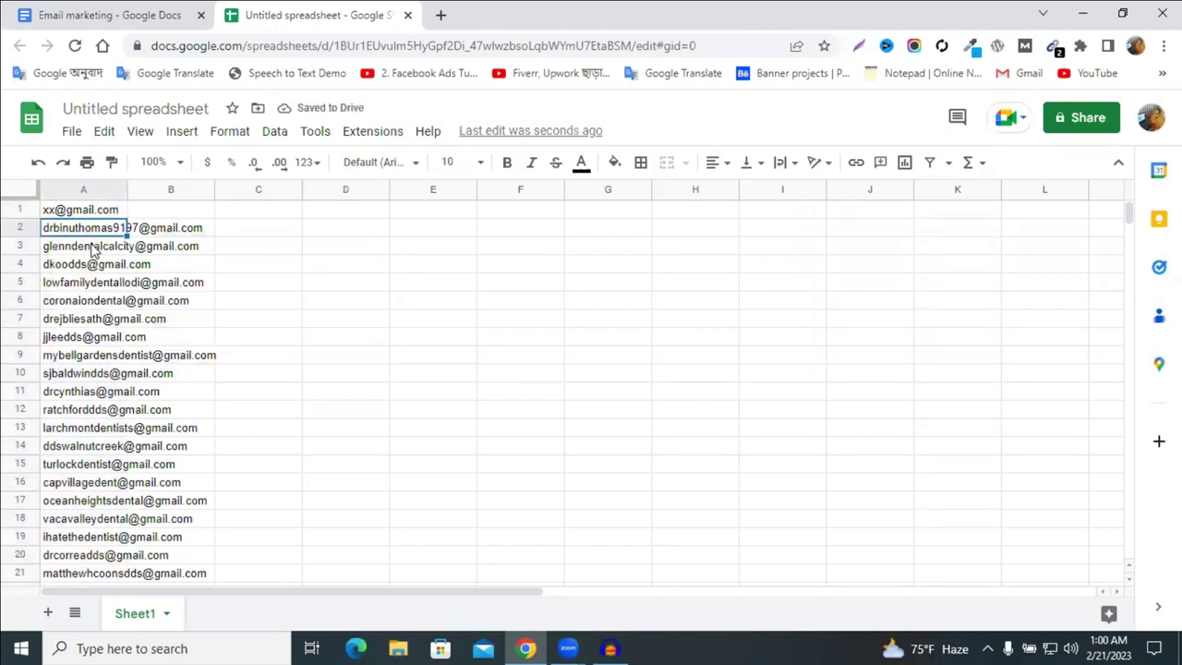
{"action": "left_click", "coordinate": [92, 249]}
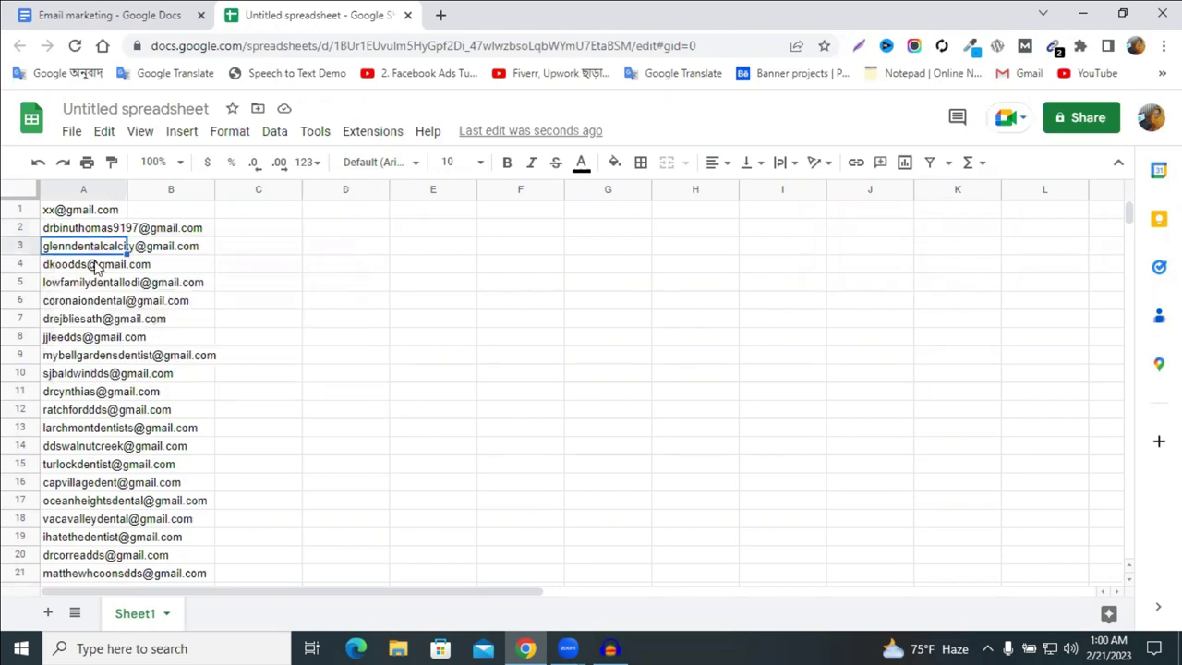
{"action": "left_click", "coordinate": [96, 267]}
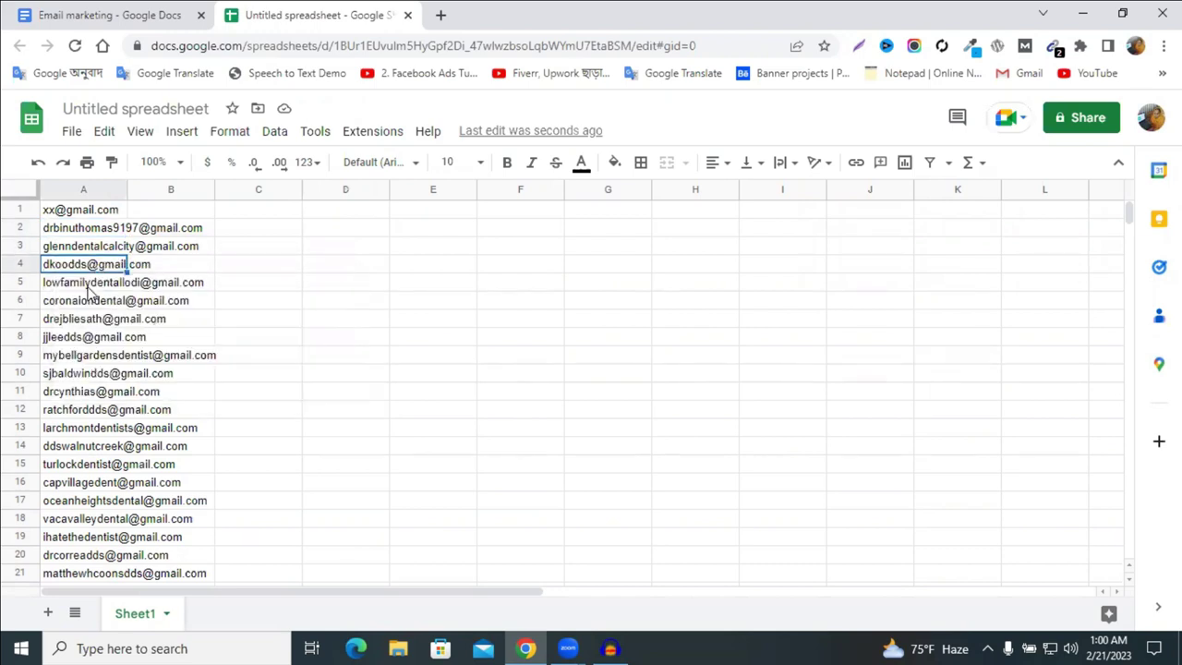
{"action": "left_click", "coordinate": [89, 287]}
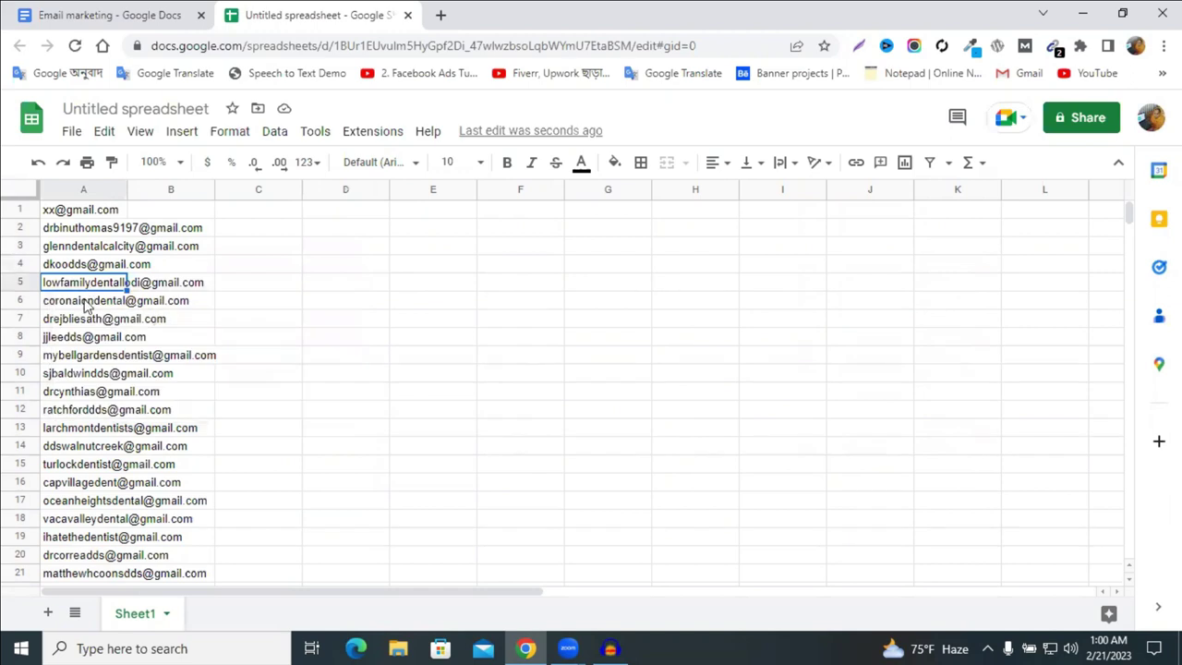
{"action": "left_click", "coordinate": [85, 305]}
{"action": "left_click", "coordinate": [85, 316]}
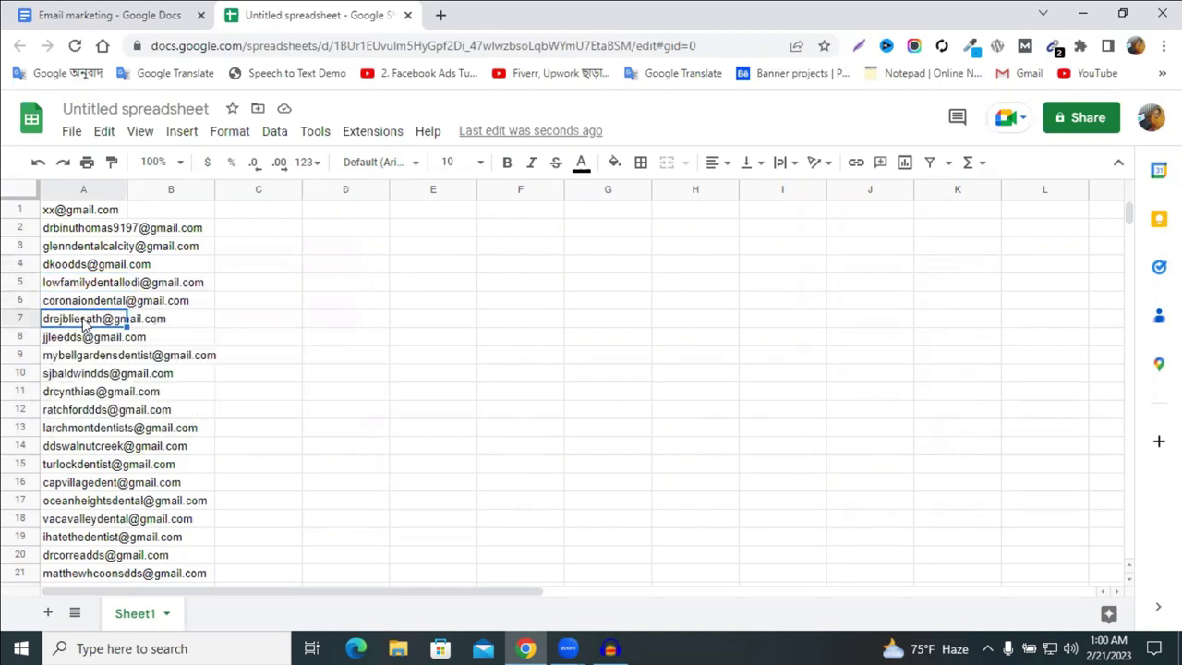
{"action": "double_click", "coordinate": [83, 319]}
{"action": "left_click", "coordinate": [322, 305]}
{"action": "left_click", "coordinate": [127, 320]}
{"action": "left_click", "coordinate": [97, 337]}
{"action": "double_click", "coordinate": [95, 337]}
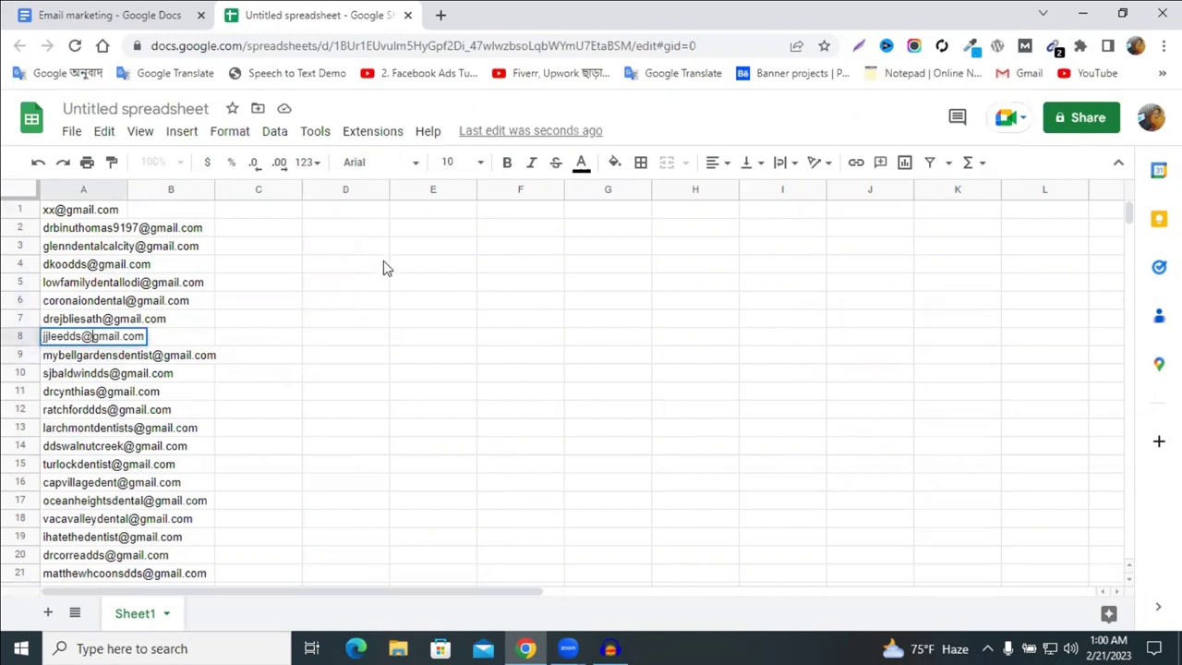
- Search Google for snovio in a new browser tab and look through the Snov.io results
{"action": "left_click", "coordinate": [443, 16]}
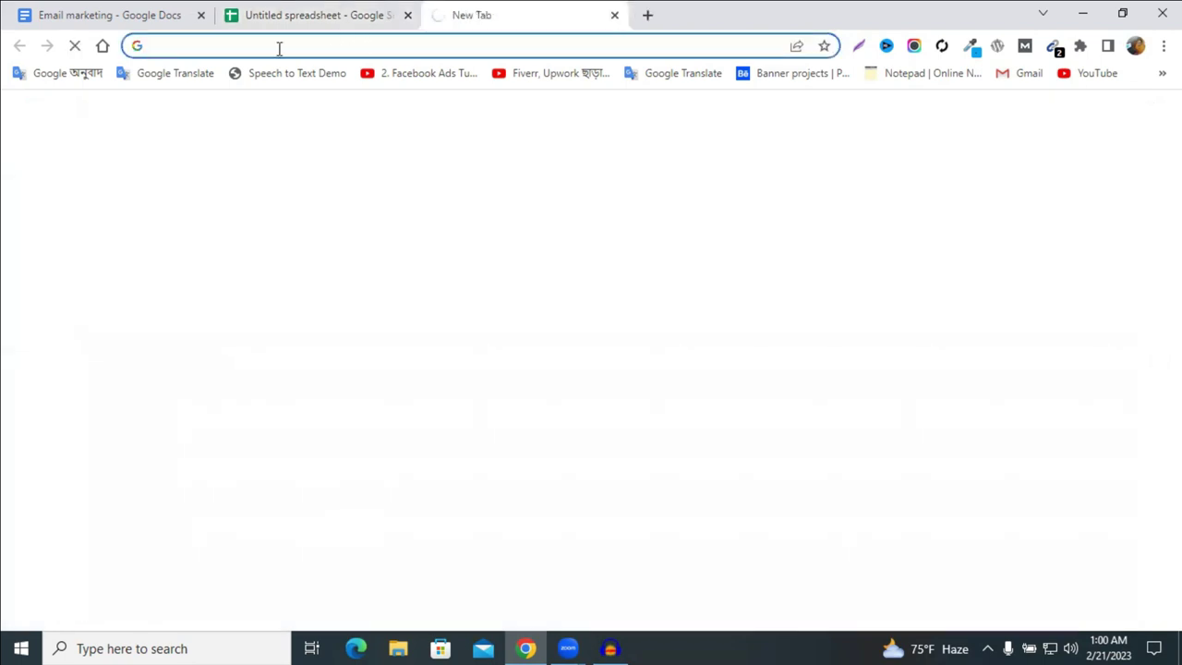
{"action": "left_click", "coordinate": [279, 46]}
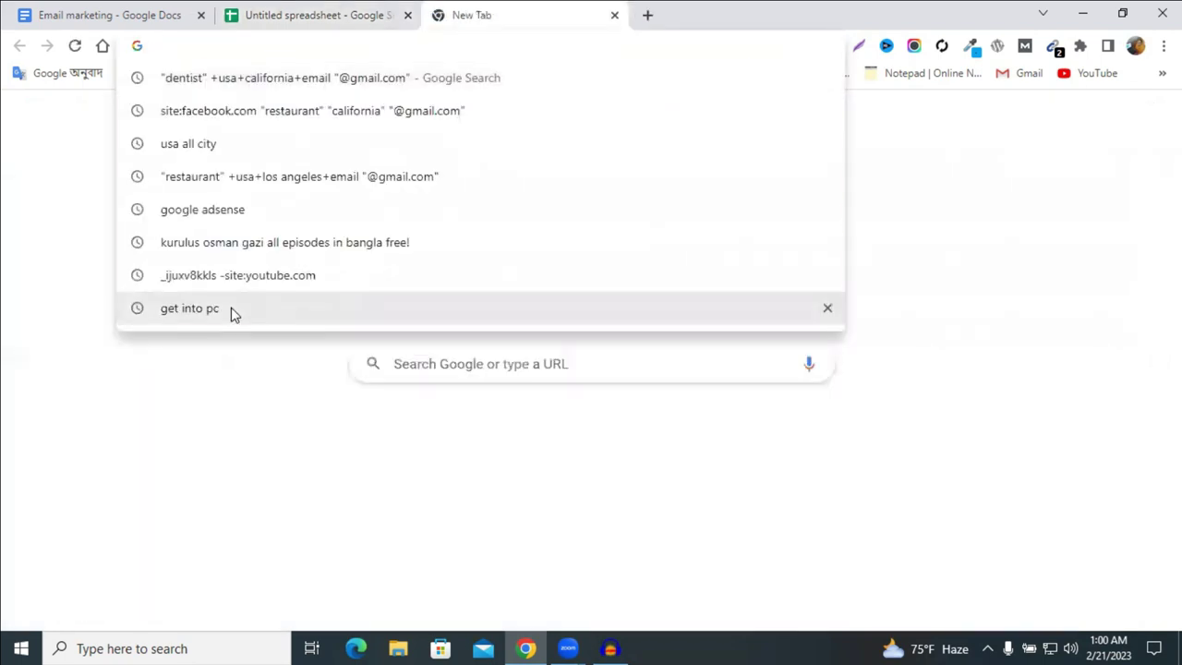
{"action": "type", "text": "sn"}
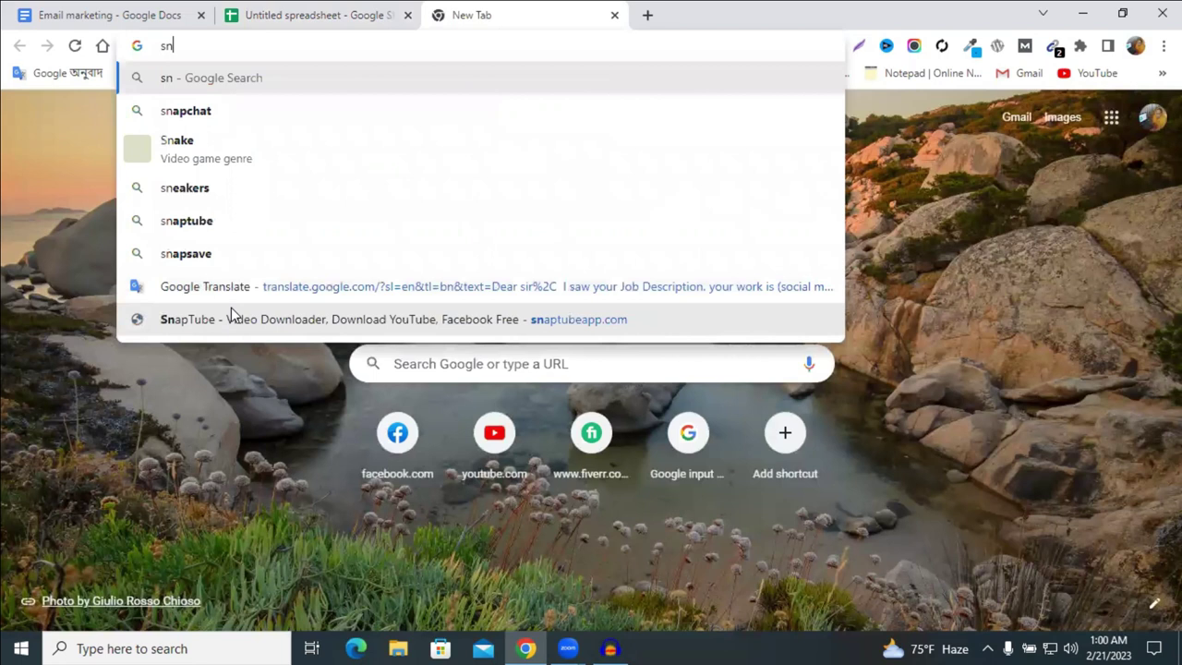
{"action": "type", "text": "ov"}
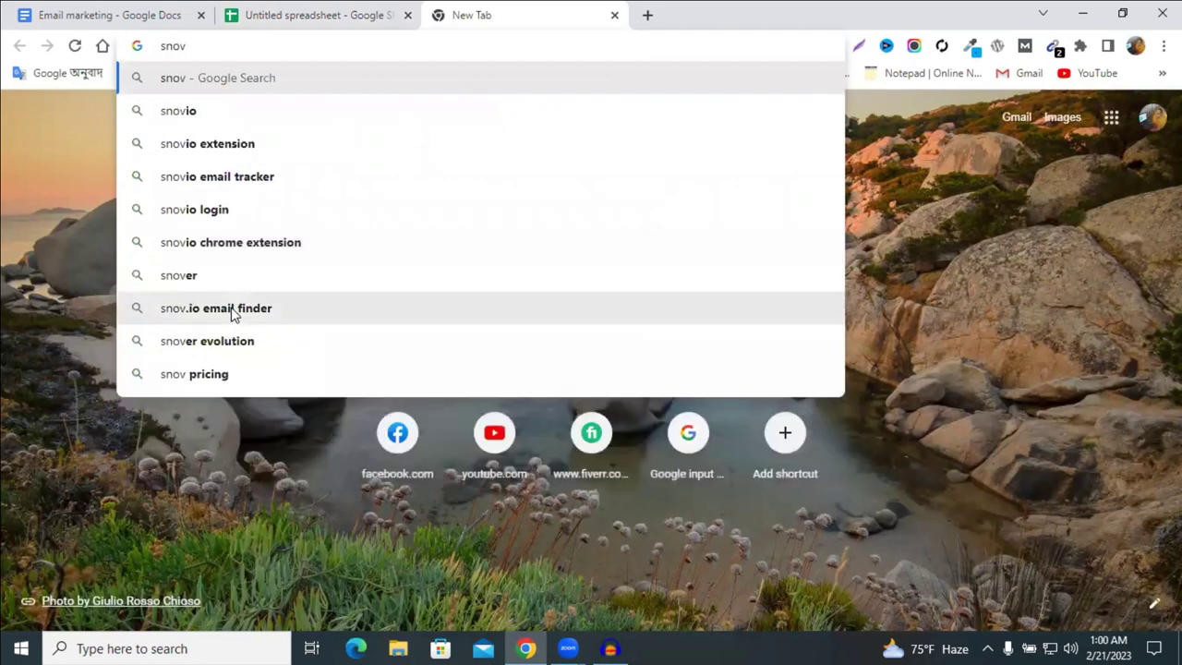
{"action": "left_click", "coordinate": [233, 98]}
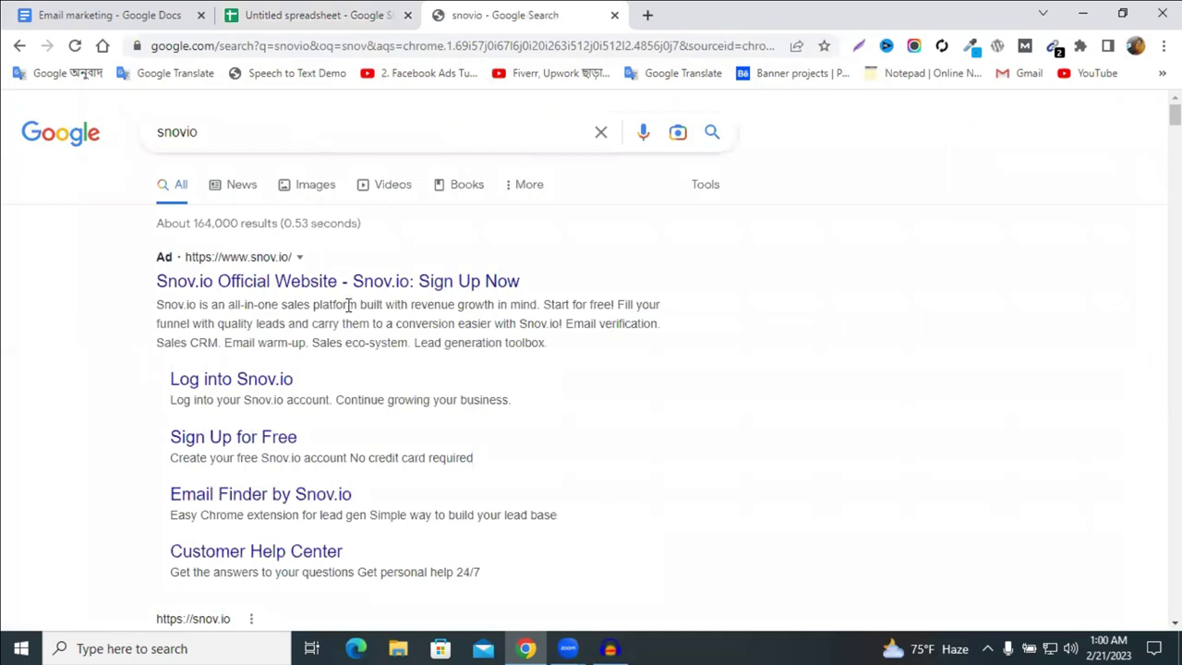
{"action": "scroll", "coordinate": [349, 305], "scroll_direction": "down", "scroll_amount": 3}
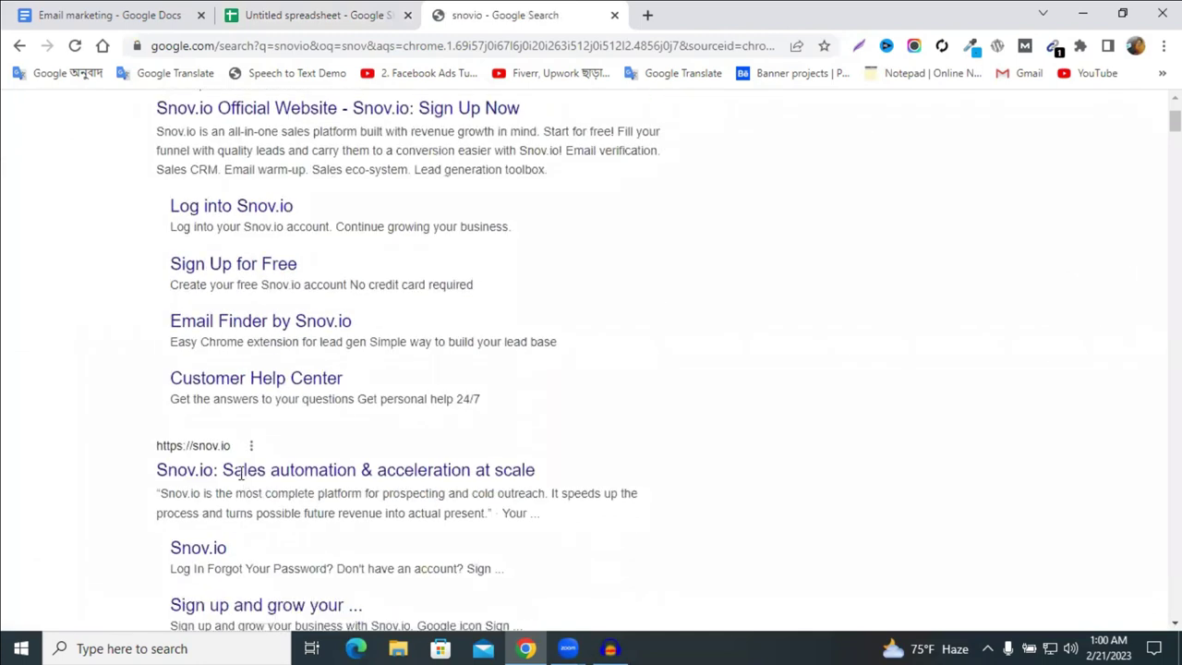
{"action": "scroll", "coordinate": [364, 370], "scroll_direction": "up", "scroll_amount": 3}
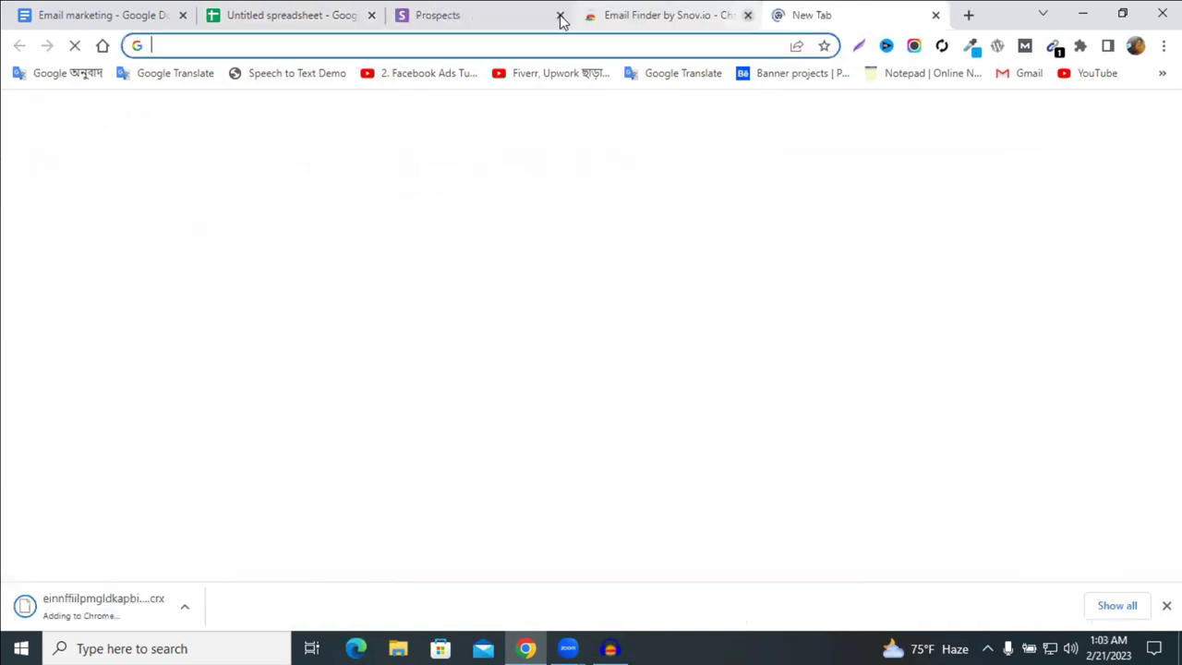
- Close the Prospects and Email Finder by Snov.io pages, and search Google for online email validator
{"action": "left_click", "coordinate": [560, 15]}
{"action": "left_click", "coordinate": [560, 15]}
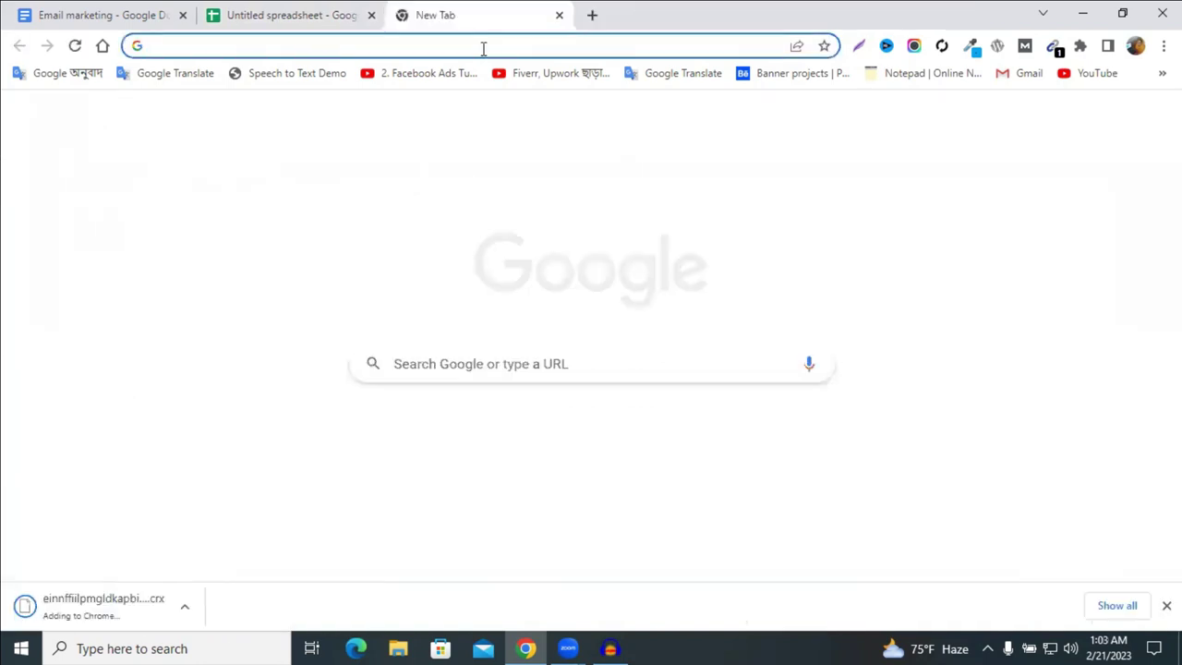
{"action": "left_click", "coordinate": [483, 46]}
{"action": "type", "text": "onlin"}
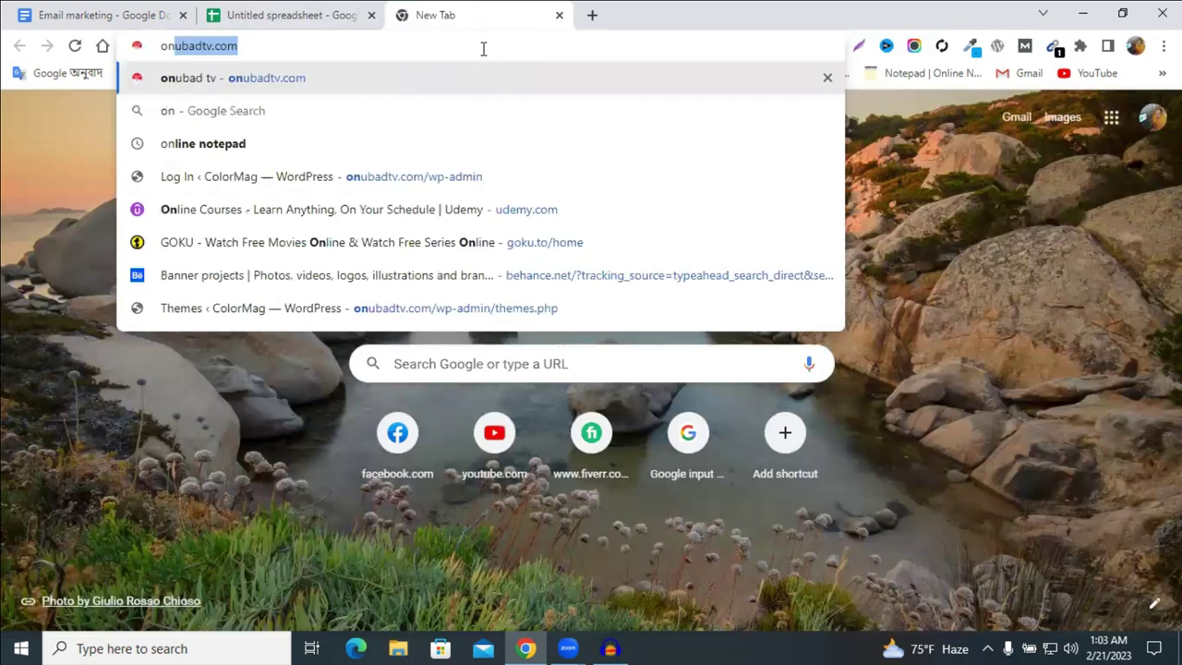
{"action": "type", "text": "e e"}
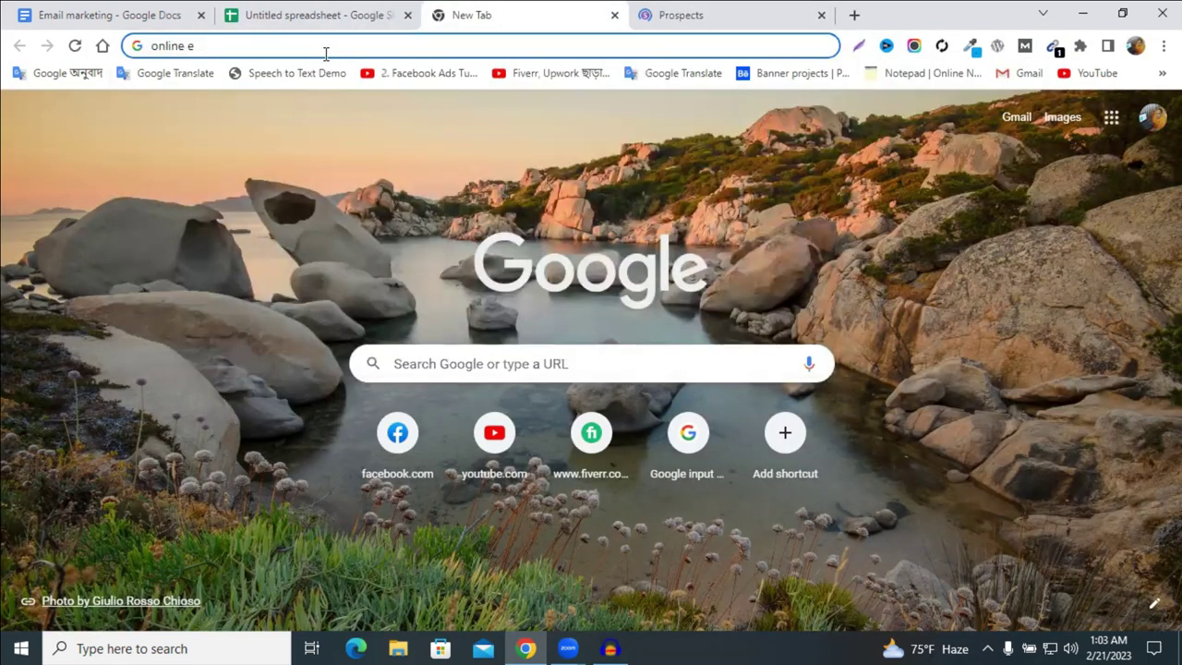
{"action": "key", "text": "BackSpace"}
{"action": "type", "text": "em"}
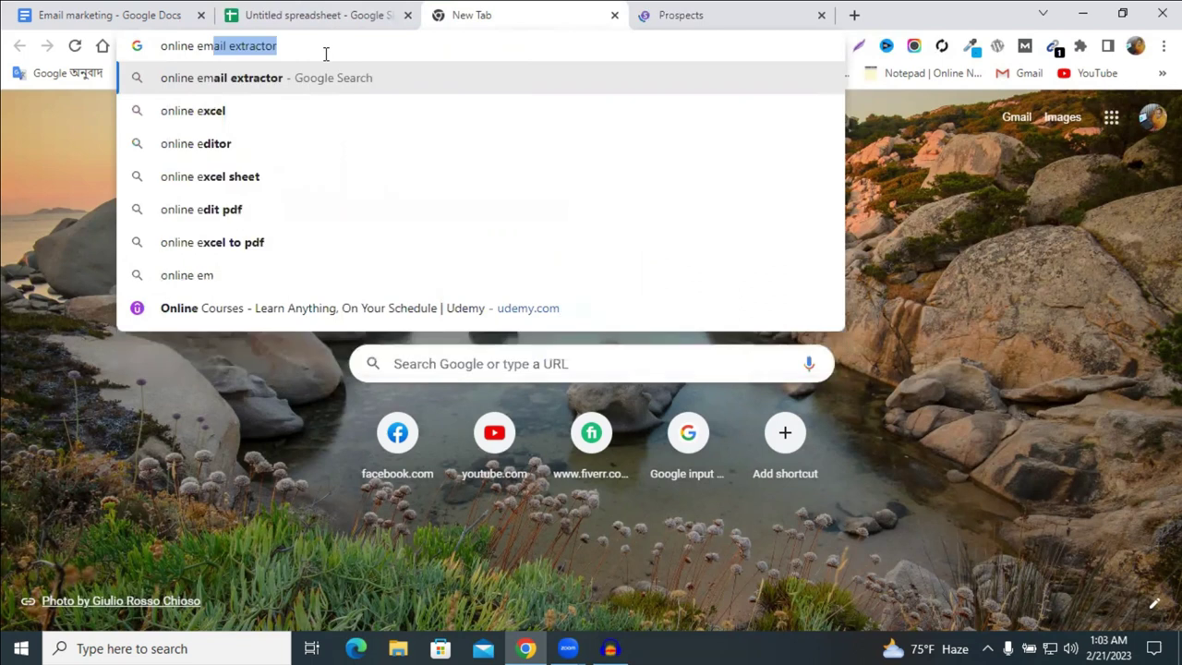
{"action": "type", "text": "ail"}
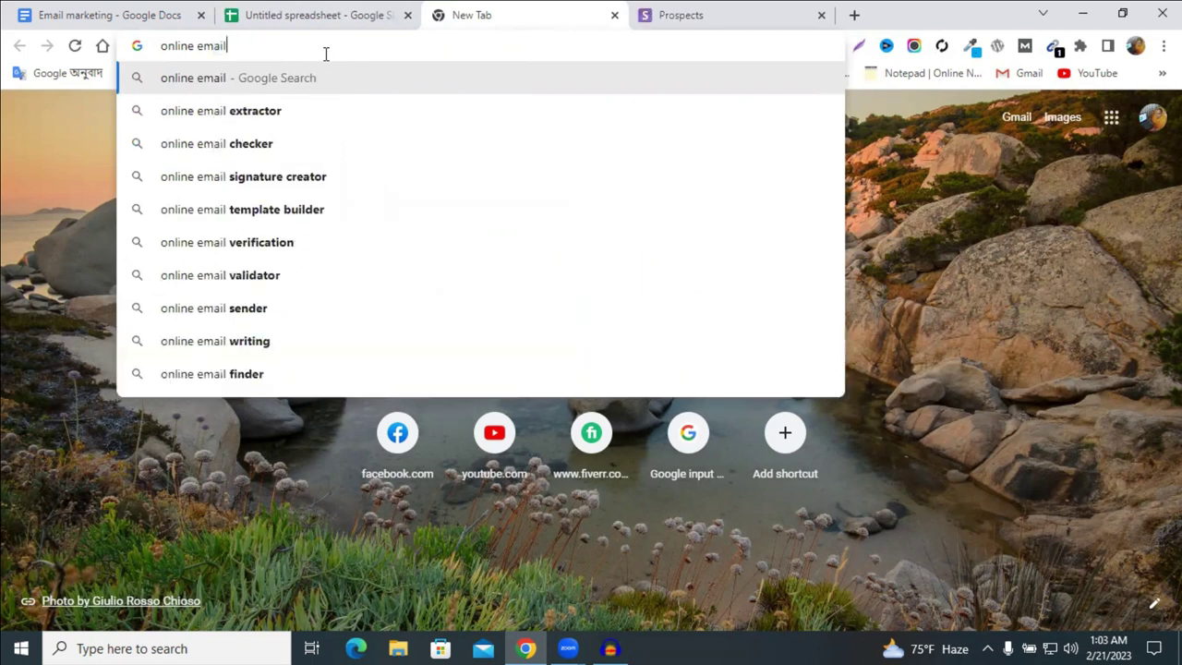
{"action": "left_click", "coordinate": [283, 274]}
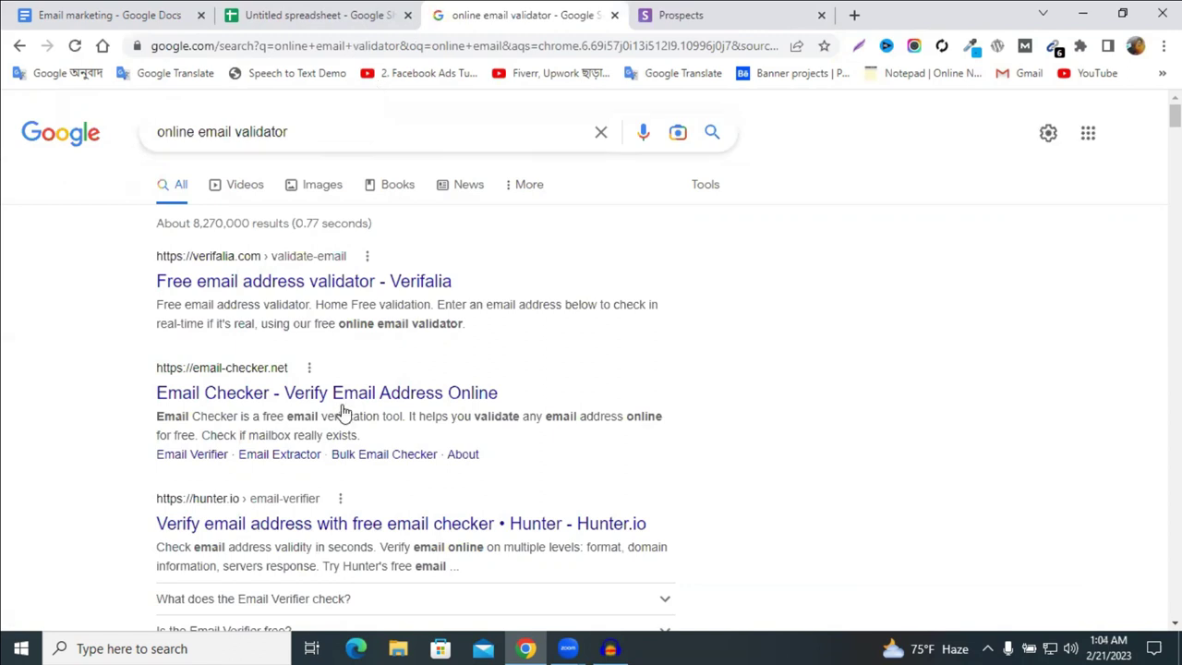
- Open the Email Checker - Verify Email Address Online result and look over its address checking form
{"action": "left_click", "coordinate": [305, 430]}
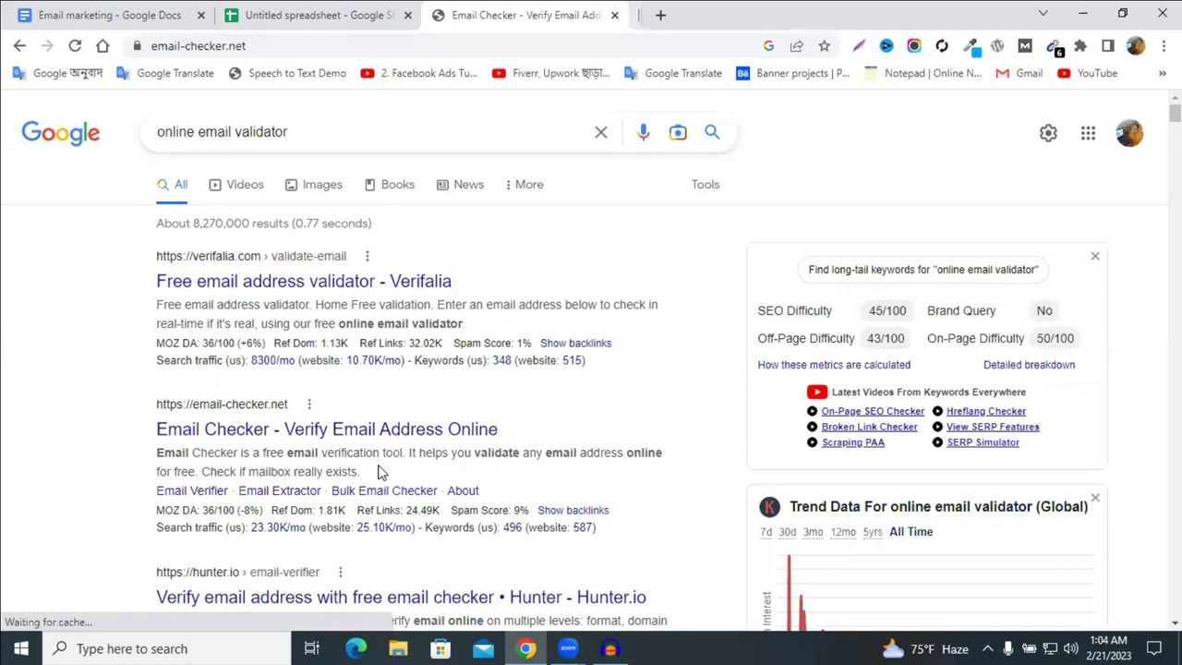
{"action": "scroll", "coordinate": [388, 406], "scroll_direction": "down", "scroll_amount": 1}
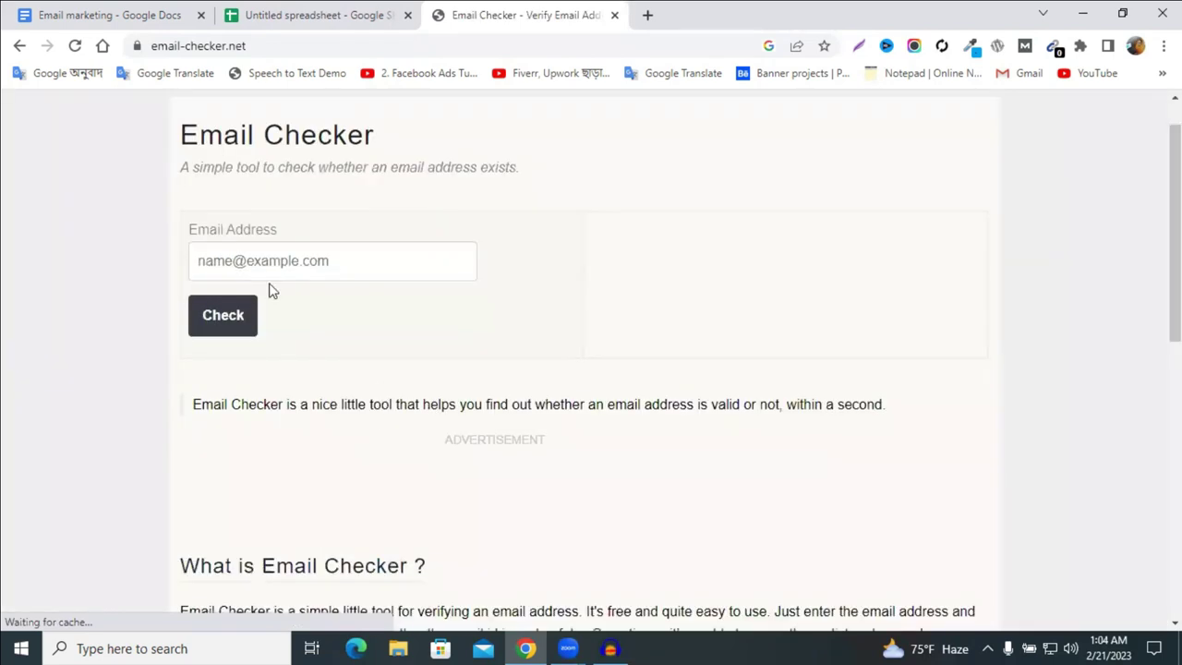
{"action": "scroll", "coordinate": [277, 300], "scroll_direction": "up", "scroll_amount": 1}
- Try to check the whole copied list of addresses at once in Email Checker, and clear the email address field
{"action": "right_click", "coordinate": [285, 316]}
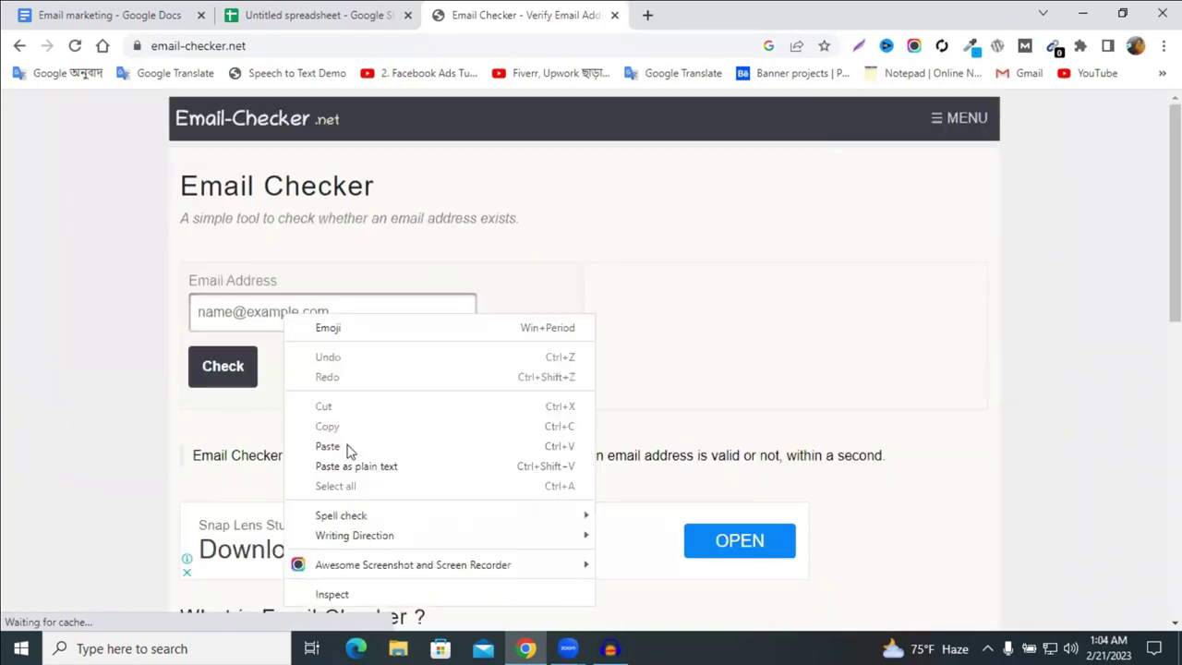
{"action": "left_click", "coordinate": [327, 446]}
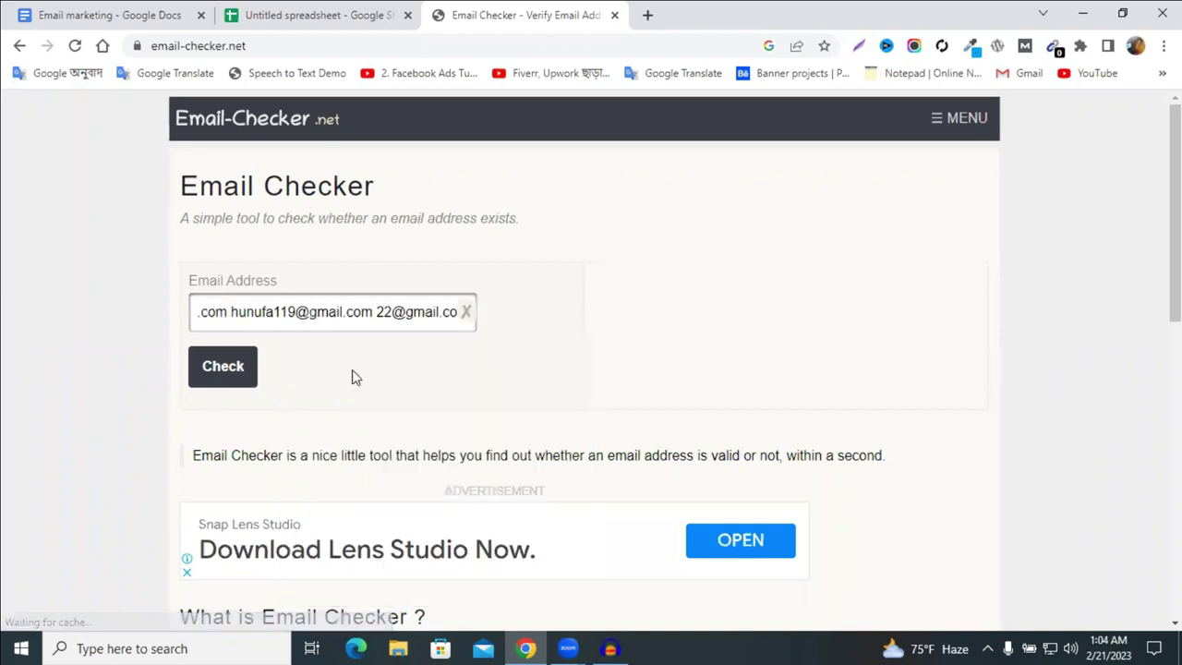
{"action": "key", "text": "Return"}
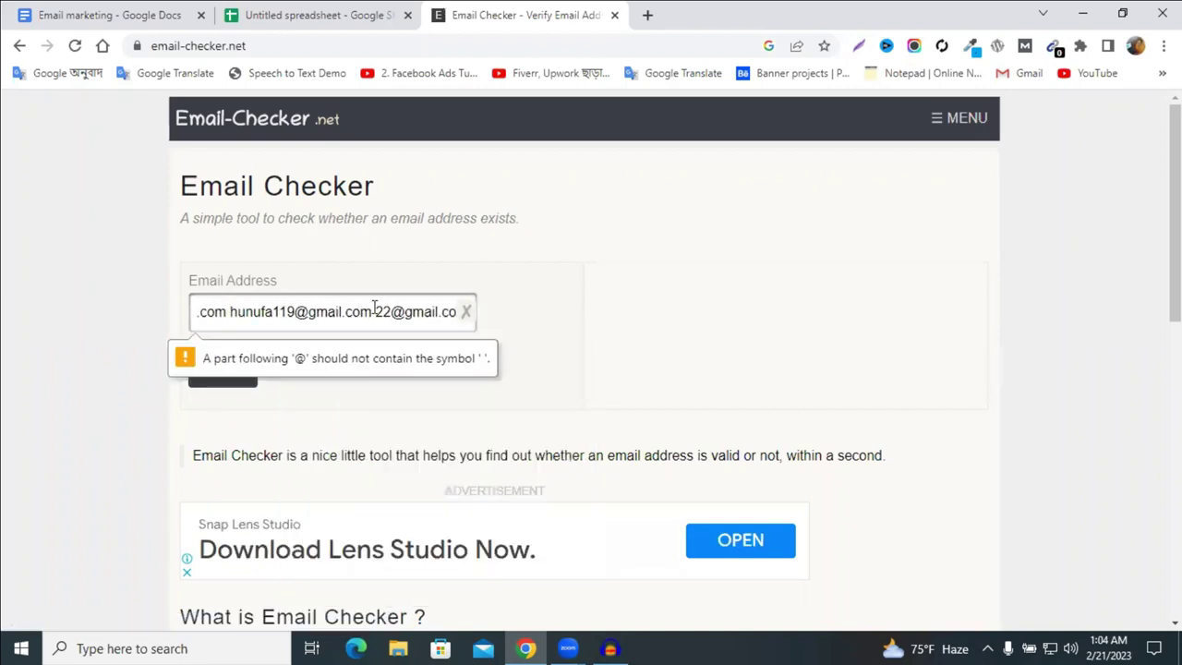
{"action": "key", "text": "ctrl+a"}
{"action": "key", "text": "ctrl+x"}
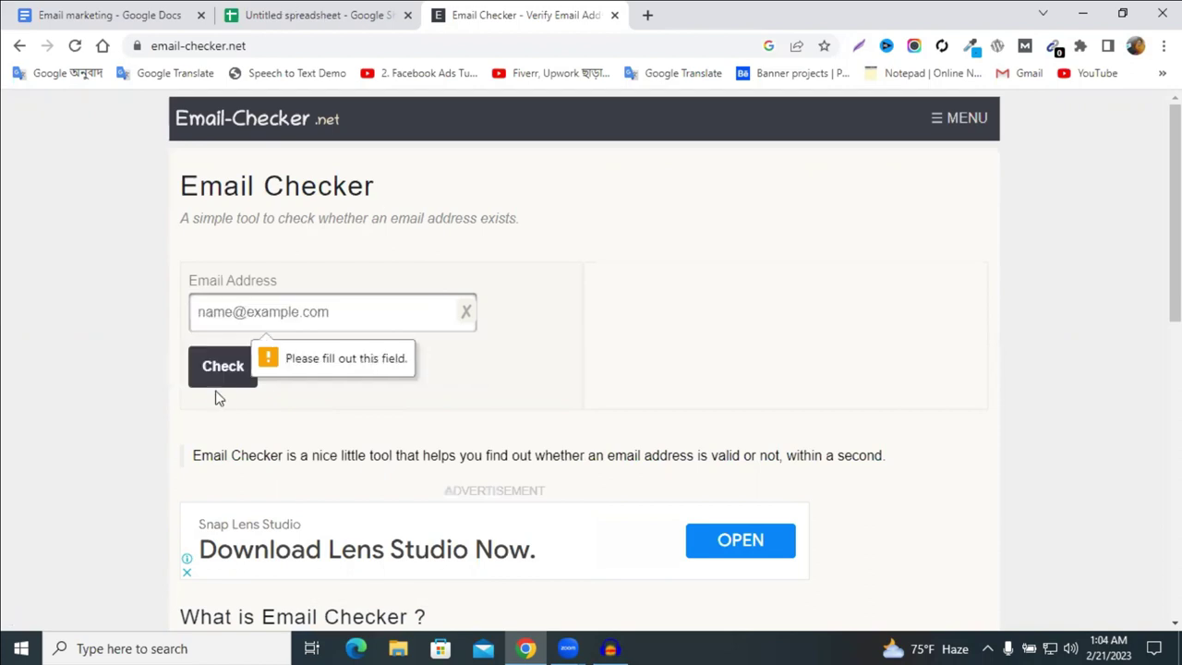
- Copy the email address from cell A6 of the spreadsheet, check it in Email Checker, and look over the result page
{"action": "key", "text": "ctrl+shift+Tab"}
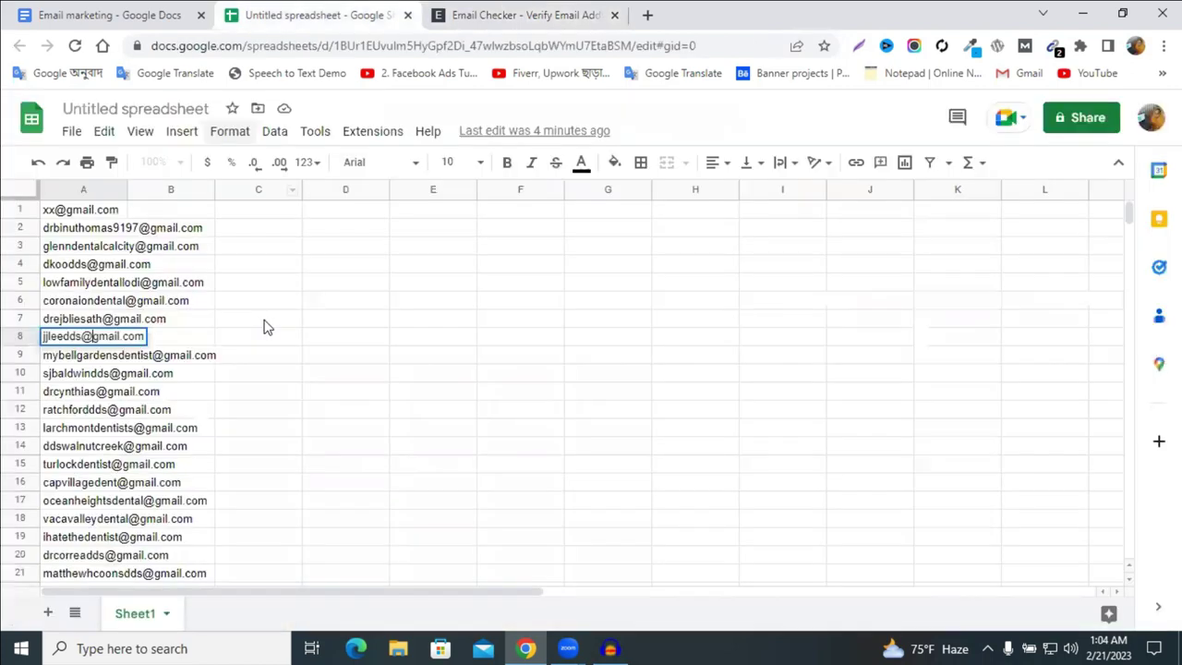
{"action": "double_click", "coordinate": [78, 300]}
{"action": "right_click", "coordinate": [164, 300]}
{"action": "left_click", "coordinate": [145, 370]}
{"action": "key", "text": "ctrl+Tab"}
{"action": "left_click", "coordinate": [314, 317]}
{"action": "key", "text": "ctrl+v"}
{"action": "left_click", "coordinate": [243, 367]}
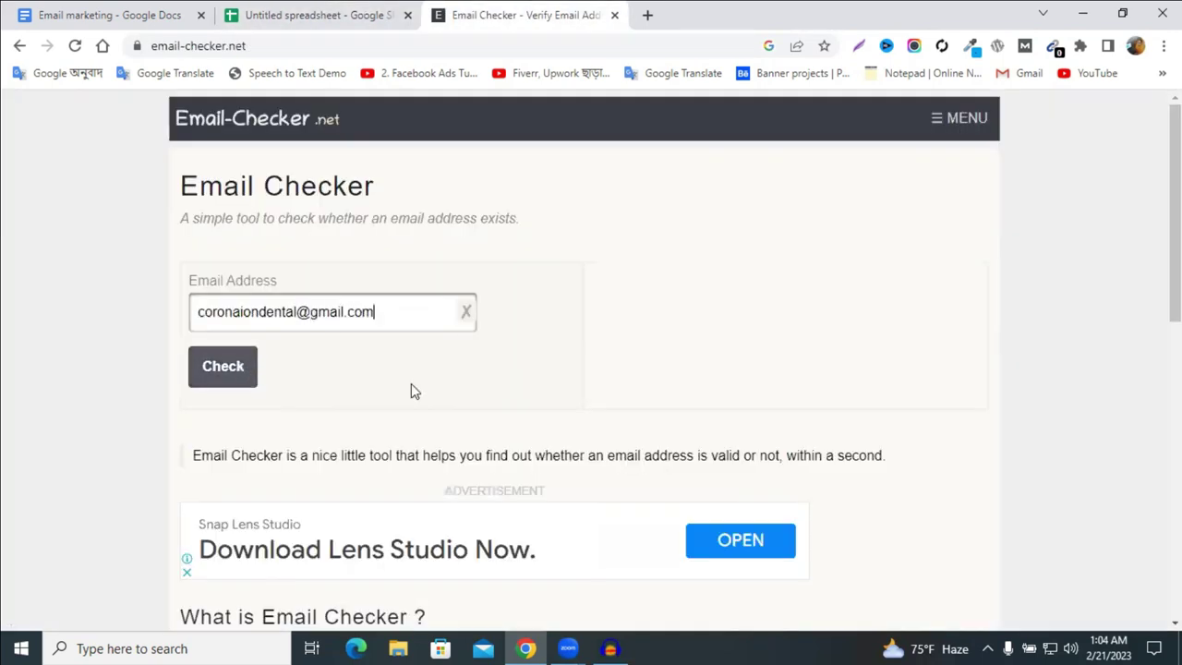
{"action": "key", "text": "Return"}
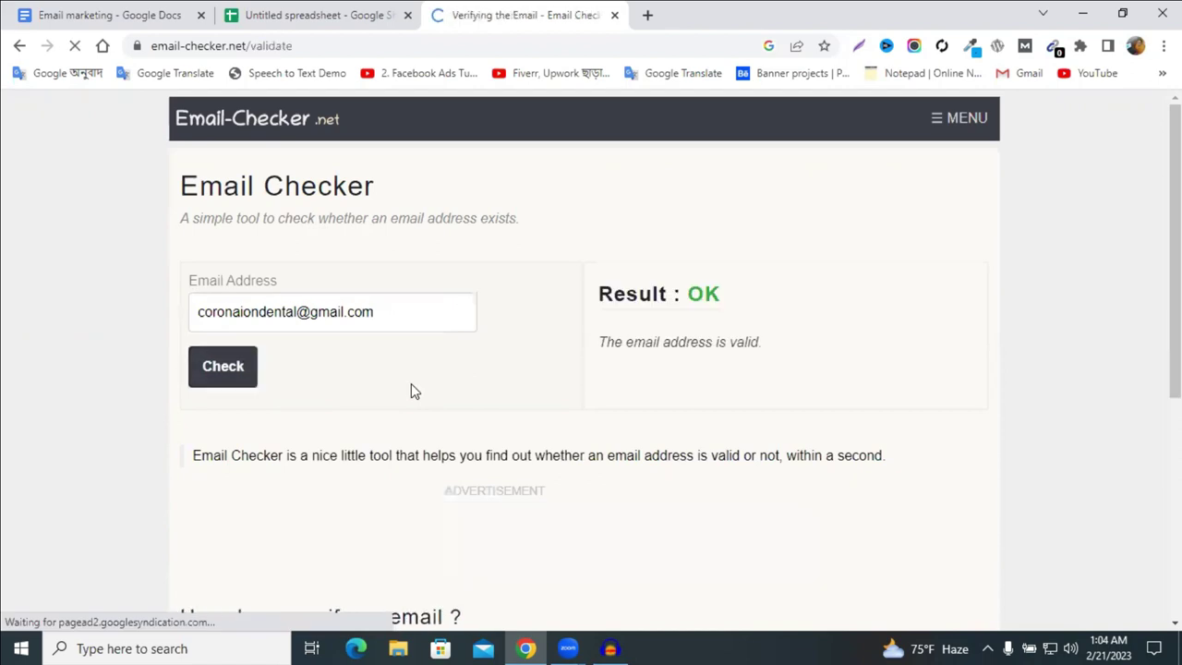
{"action": "scroll", "coordinate": [438, 317], "scroll_direction": "down", "scroll_amount": 4}
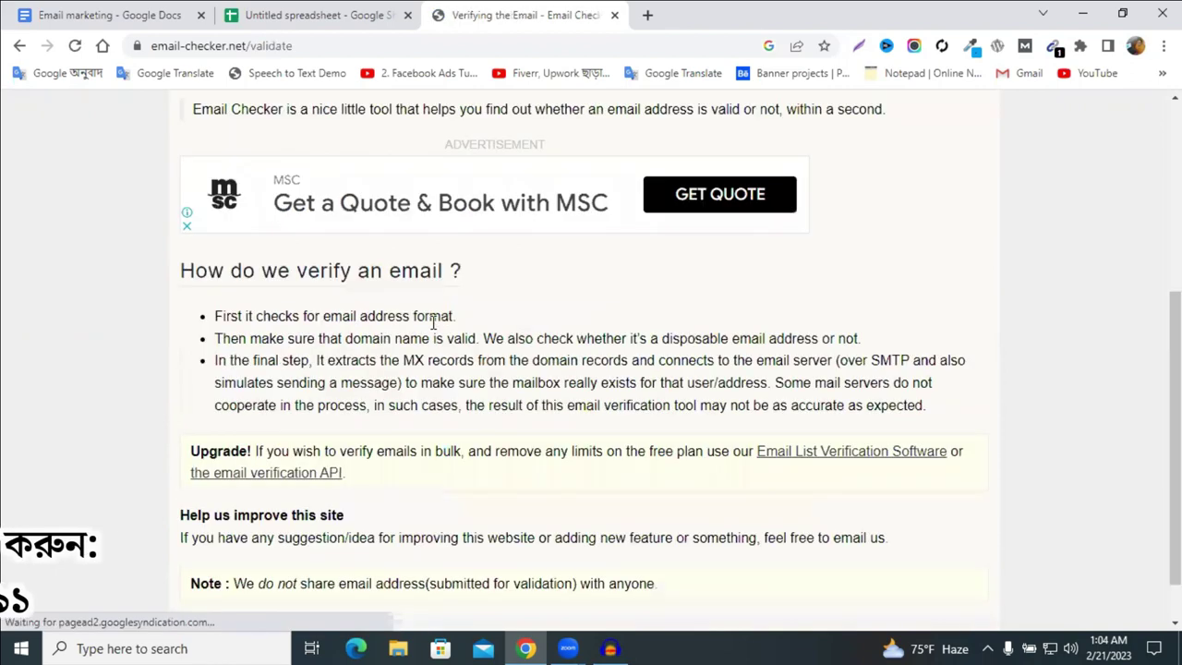
{"action": "scroll", "coordinate": [438, 317], "scroll_direction": "up", "scroll_amount": 4}
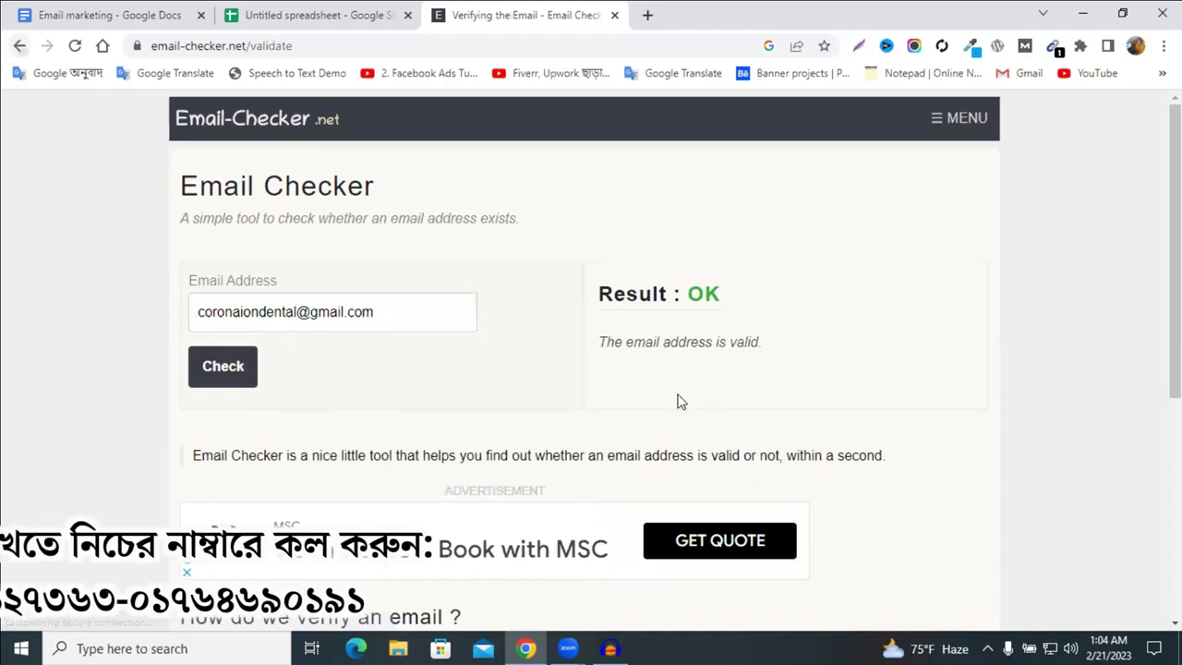
- Leave the Email Checker page, and close the online email list validator search and the Emaillistvalidation page
{"action": "left_click", "coordinate": [19, 46]}
{"action": "left_click", "coordinate": [16, 46]}
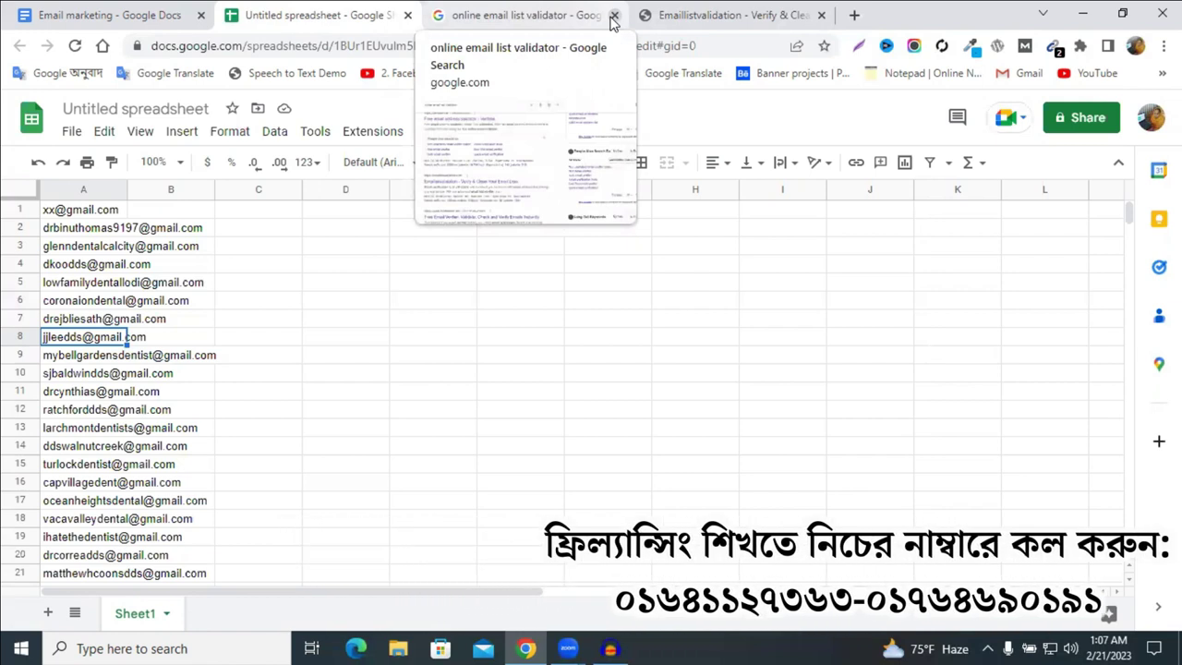
{"action": "left_click", "coordinate": [614, 15]}
{"action": "left_click", "coordinate": [614, 15]}
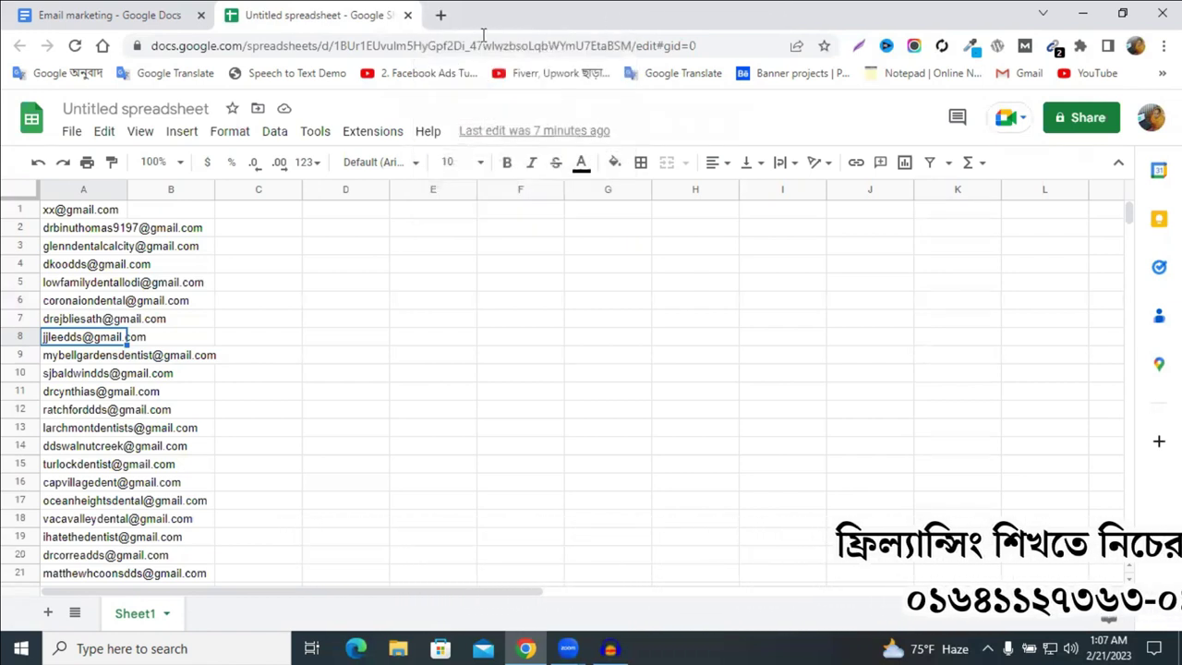
- Open Gmail from the Google apps in a new browser tab
{"action": "left_click", "coordinate": [440, 14]}
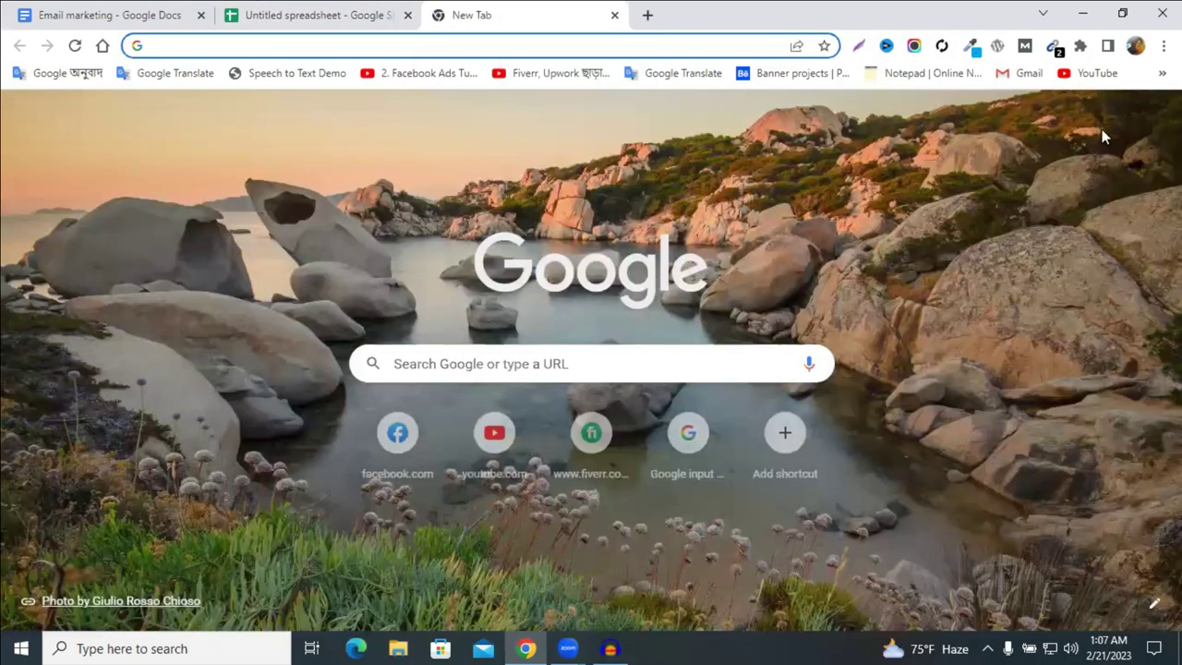
{"action": "left_click", "coordinate": [1113, 120]}
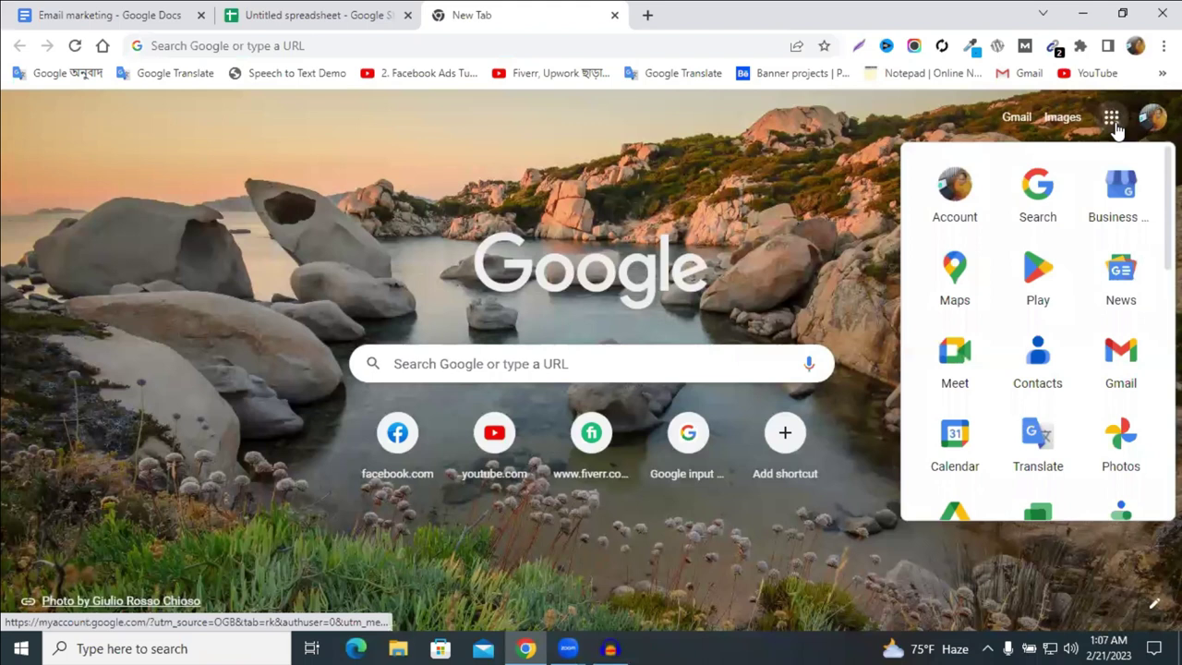
{"action": "left_click", "coordinate": [1127, 368]}
- Copy the whole column A of collected email addresses in the spreadsheet
{"action": "left_click", "coordinate": [323, 13]}
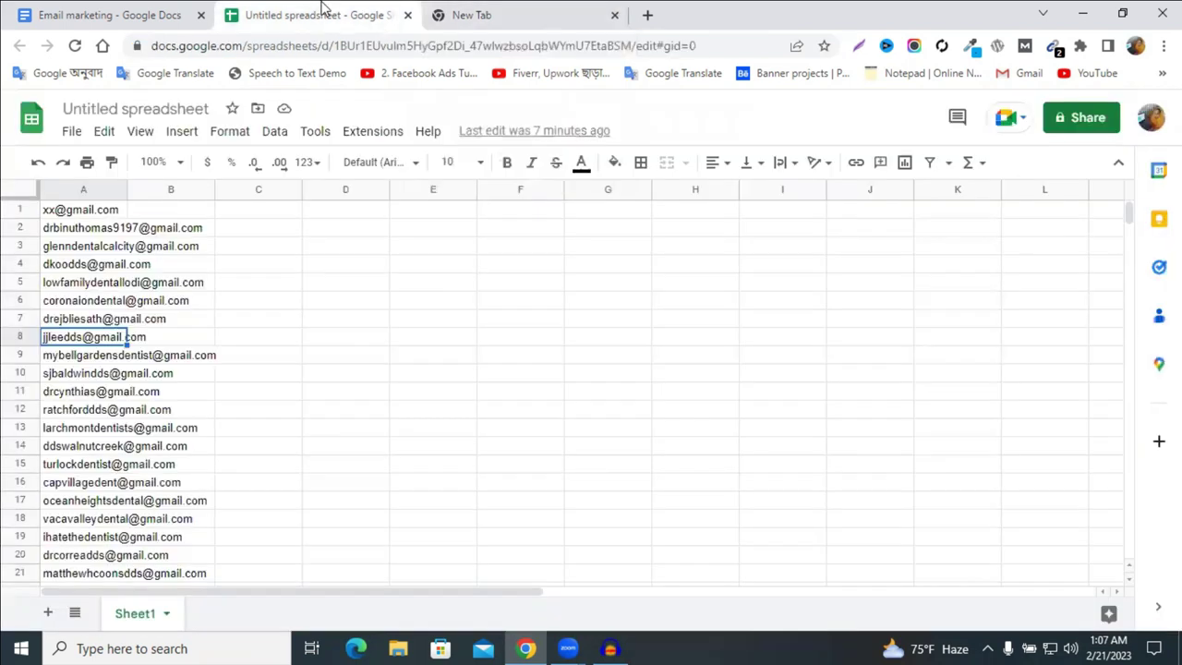
{"action": "left_click", "coordinate": [88, 189]}
{"action": "right_click", "coordinate": [90, 188]}
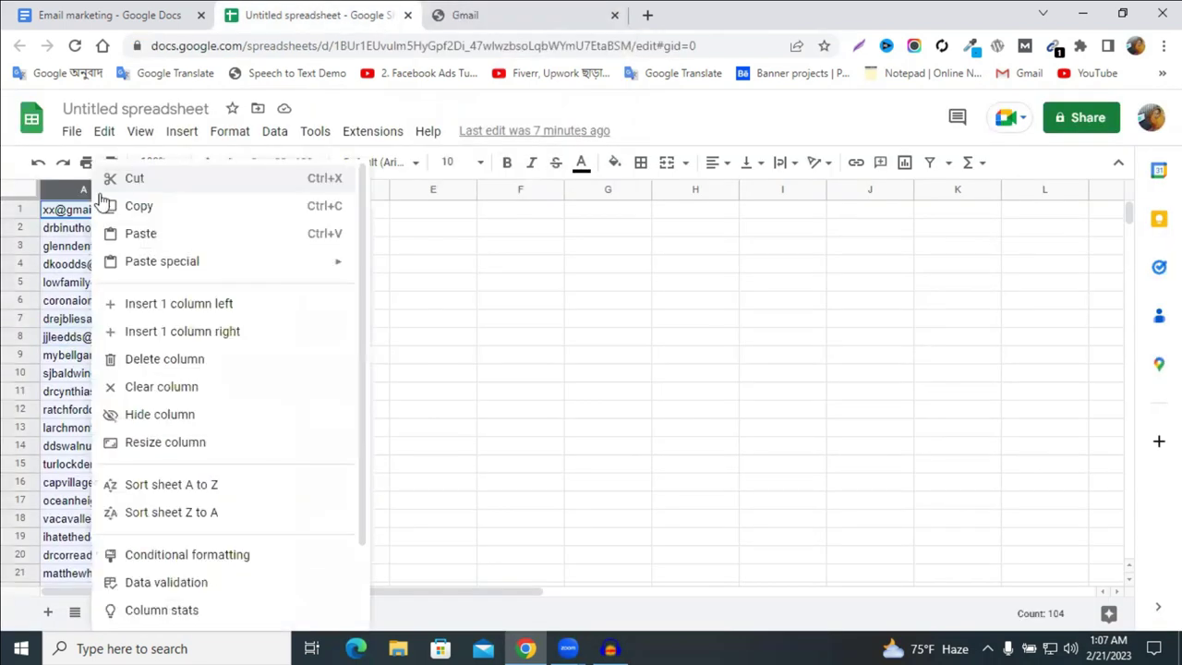
- Start a new message in Gmail and paste the copied email addresses as its recipients
{"action": "left_click", "coordinate": [479, 11]}
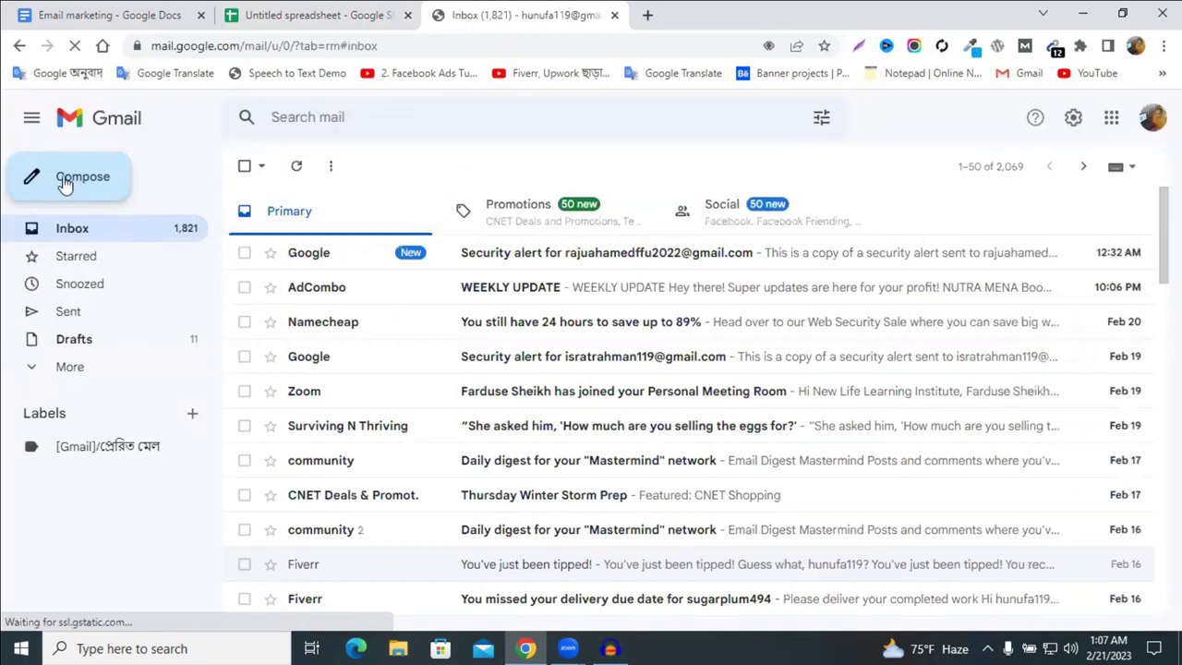
{"action": "left_click", "coordinate": [65, 183]}
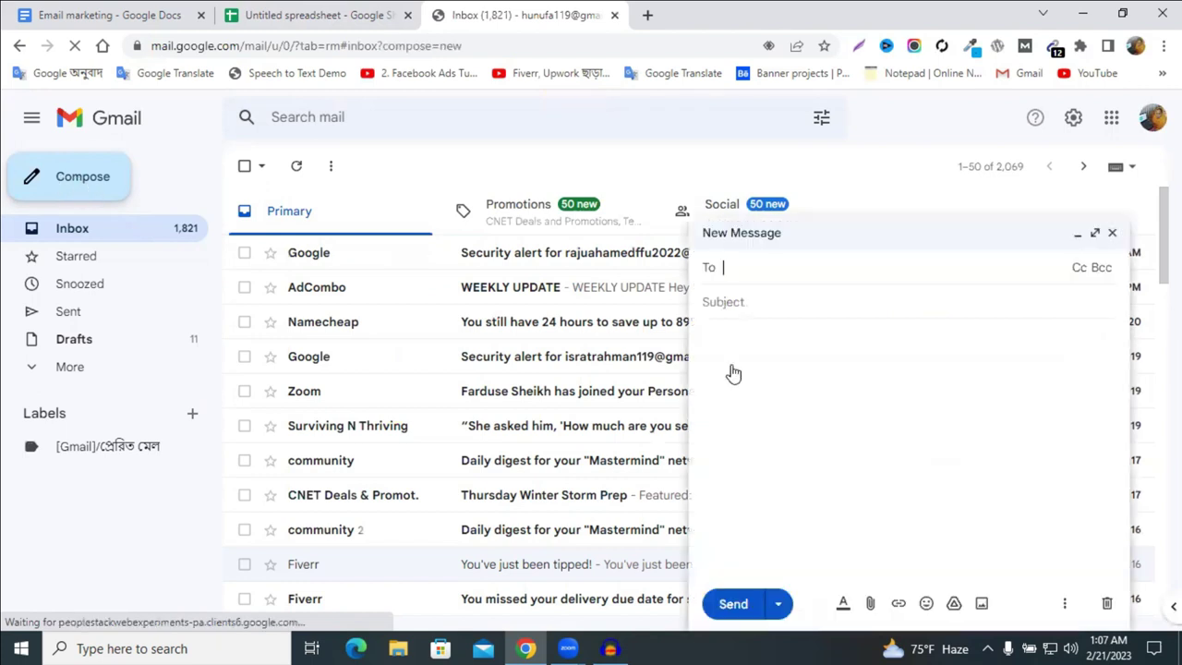
{"action": "right_click", "coordinate": [739, 270]}
{"action": "left_click", "coordinate": [951, 396]}
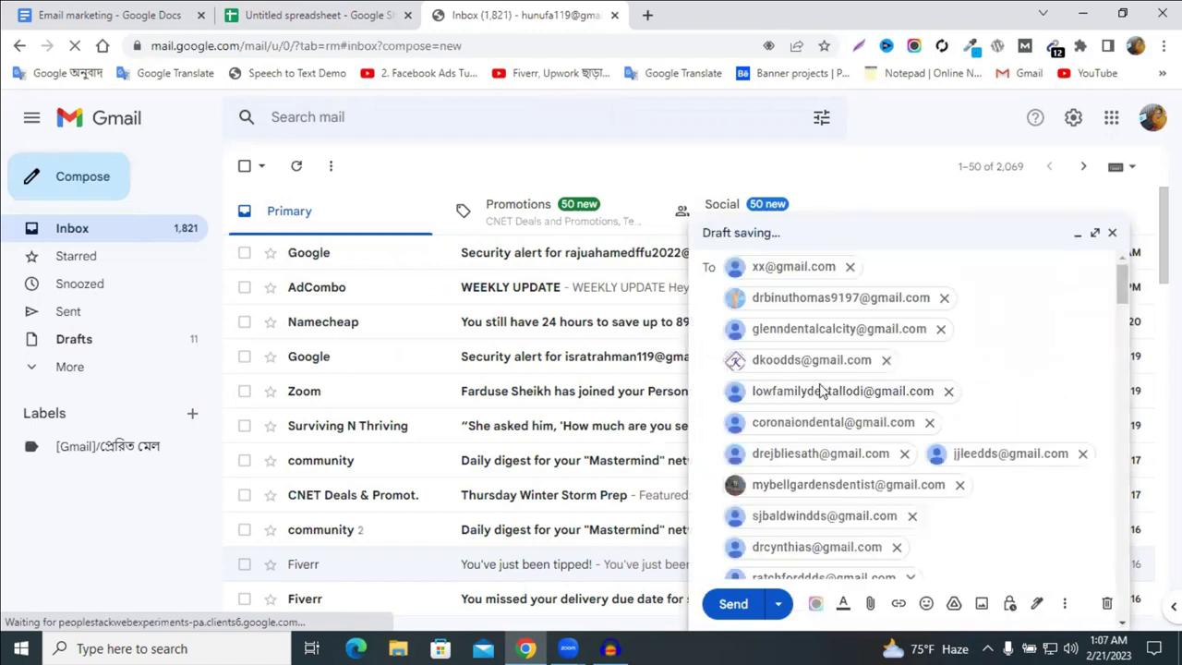
- Look through the complete list of pasted recipients in the new message, down to the last entry and back to the first
{"action": "scroll", "coordinate": [821, 391], "scroll_direction": "down", "scroll_amount": 2}
{"action": "scroll", "coordinate": [821, 390], "scroll_direction": "down", "scroll_amount": 3}
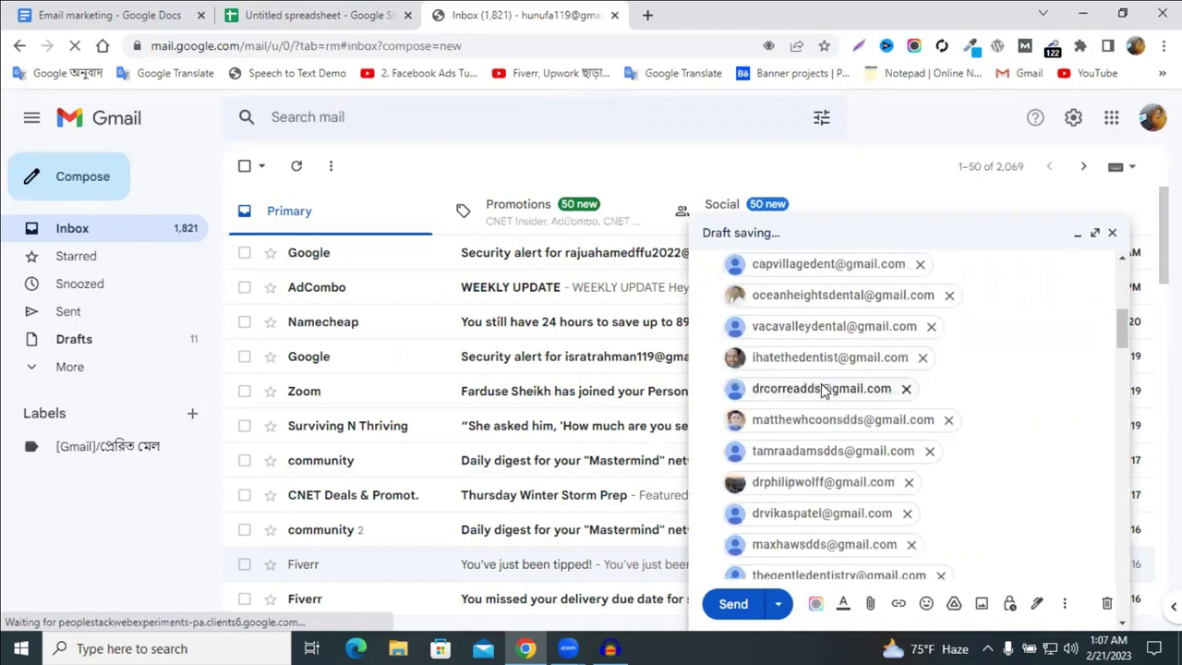
{"action": "scroll", "coordinate": [821, 388], "scroll_direction": "down", "scroll_amount": 3}
{"action": "scroll", "coordinate": [825, 390], "scroll_direction": "down", "scroll_amount": 3}
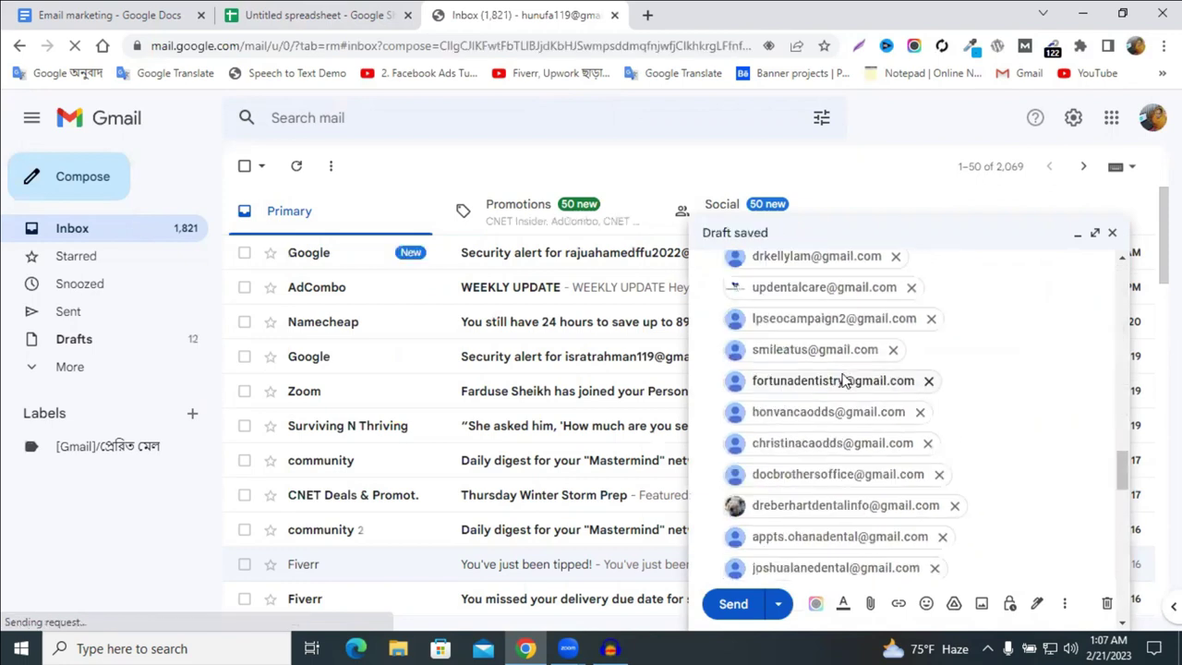
{"action": "scroll", "coordinate": [842, 382], "scroll_direction": "down", "scroll_amount": 3}
{"action": "scroll", "coordinate": [841, 380], "scroll_direction": "down", "scroll_amount": 4}
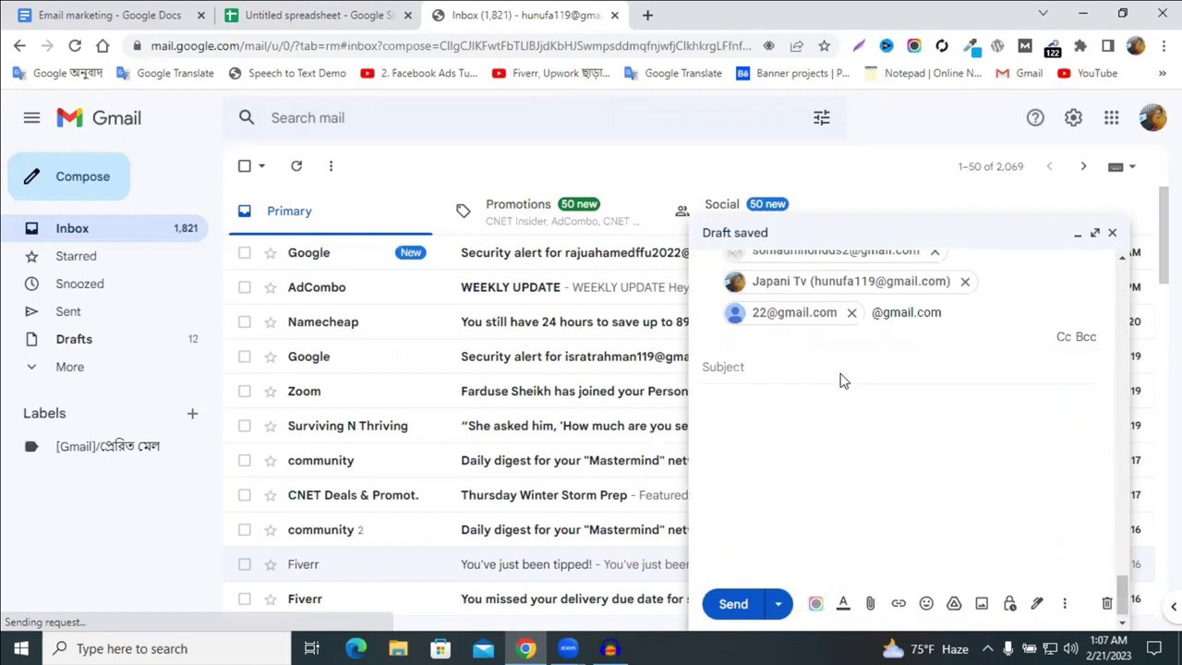
{"action": "scroll", "coordinate": [810, 372], "scroll_direction": "up", "scroll_amount": 2}
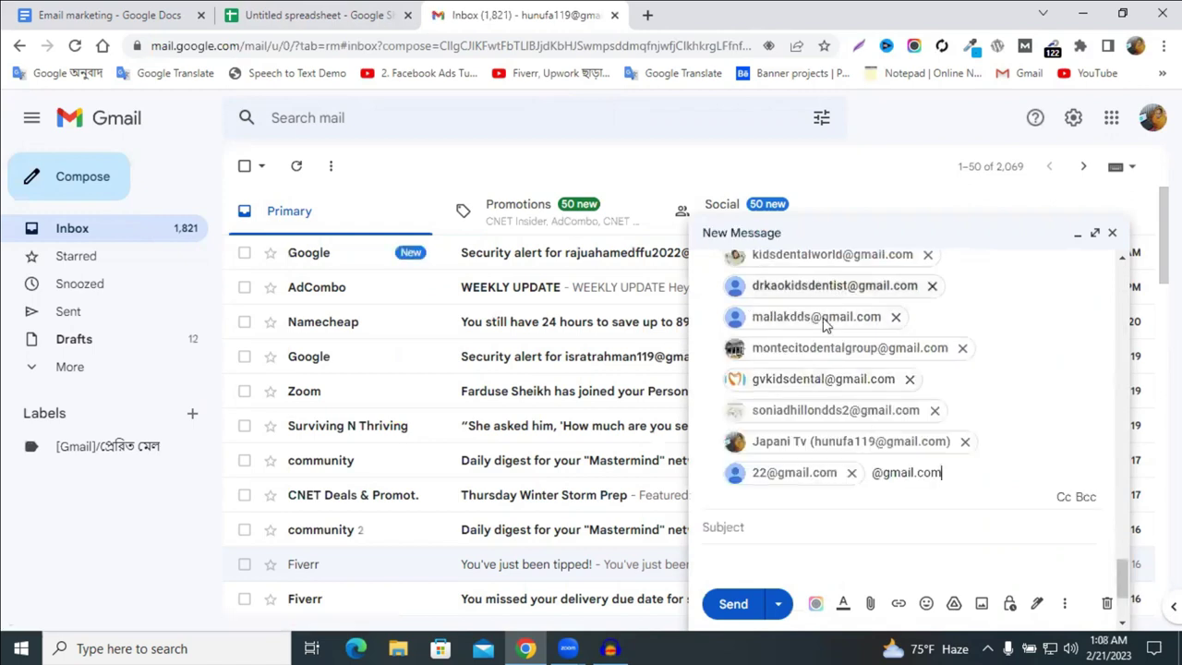
{"action": "scroll", "coordinate": [825, 325], "scroll_direction": "up", "scroll_amount": 3}
{"action": "scroll", "coordinate": [825, 327], "scroll_direction": "up", "scroll_amount": 5}
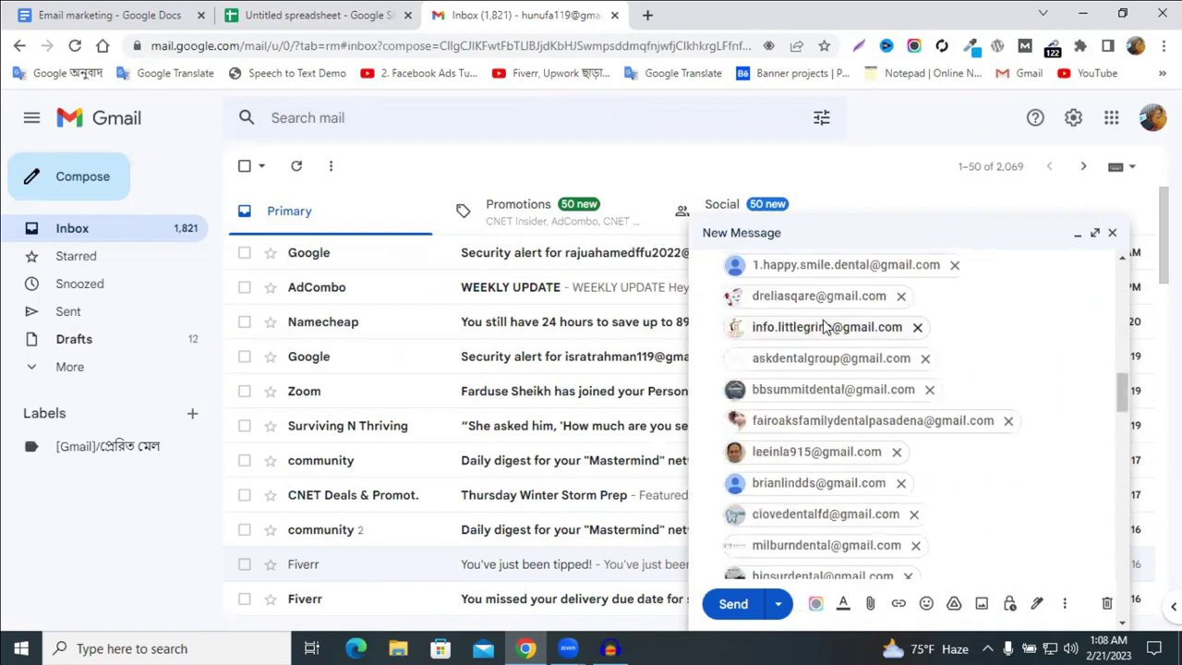
{"action": "scroll", "coordinate": [825, 325], "scroll_direction": "up", "scroll_amount": 5}
{"action": "scroll", "coordinate": [825, 325], "scroll_direction": "up", "scroll_amount": 2}
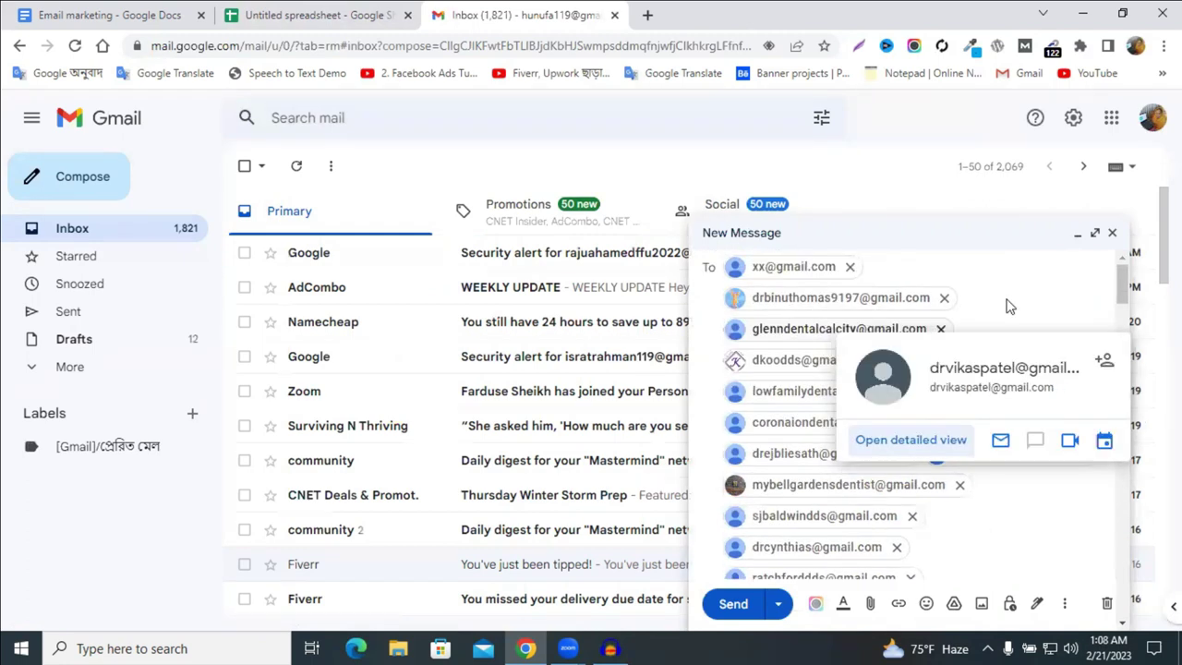
- Collapse and expand the recipient list of the new message, review its addresses again, and close the message without sending it
{"action": "left_click", "coordinate": [995, 309]}
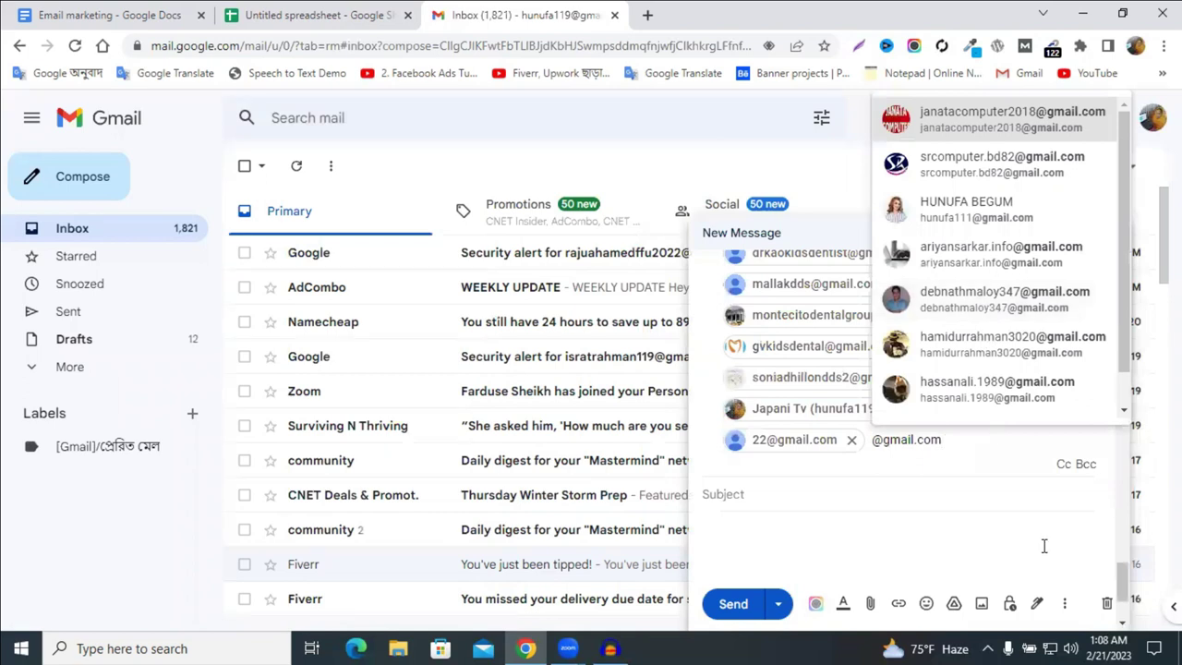
{"action": "left_click", "coordinate": [910, 390]}
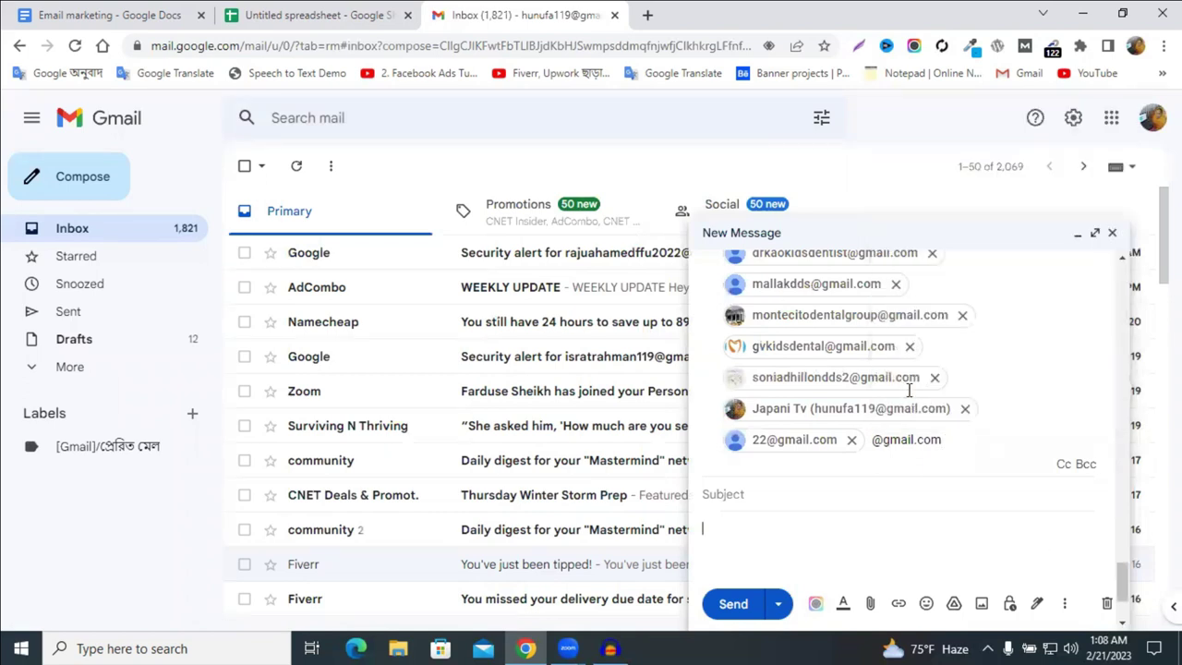
{"action": "left_click", "coordinate": [820, 270]}
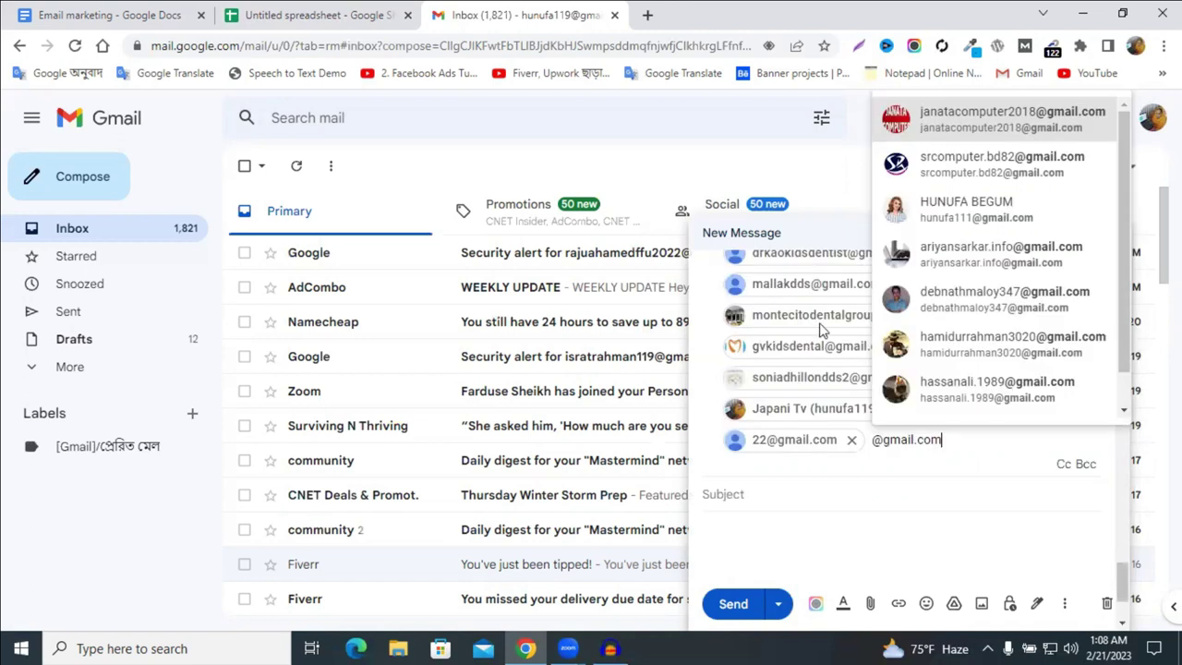
{"action": "left_click", "coordinate": [848, 353]}
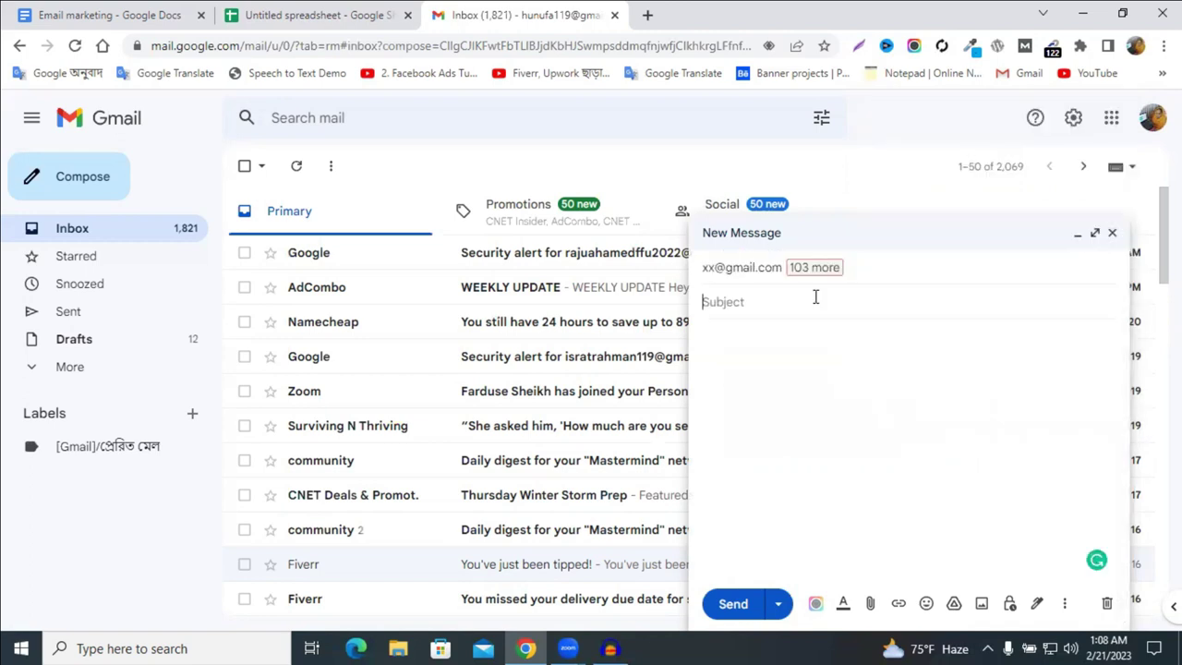
{"action": "left_click", "coordinate": [810, 273]}
{"action": "scroll", "coordinate": [796, 374], "scroll_direction": "up", "scroll_amount": 3}
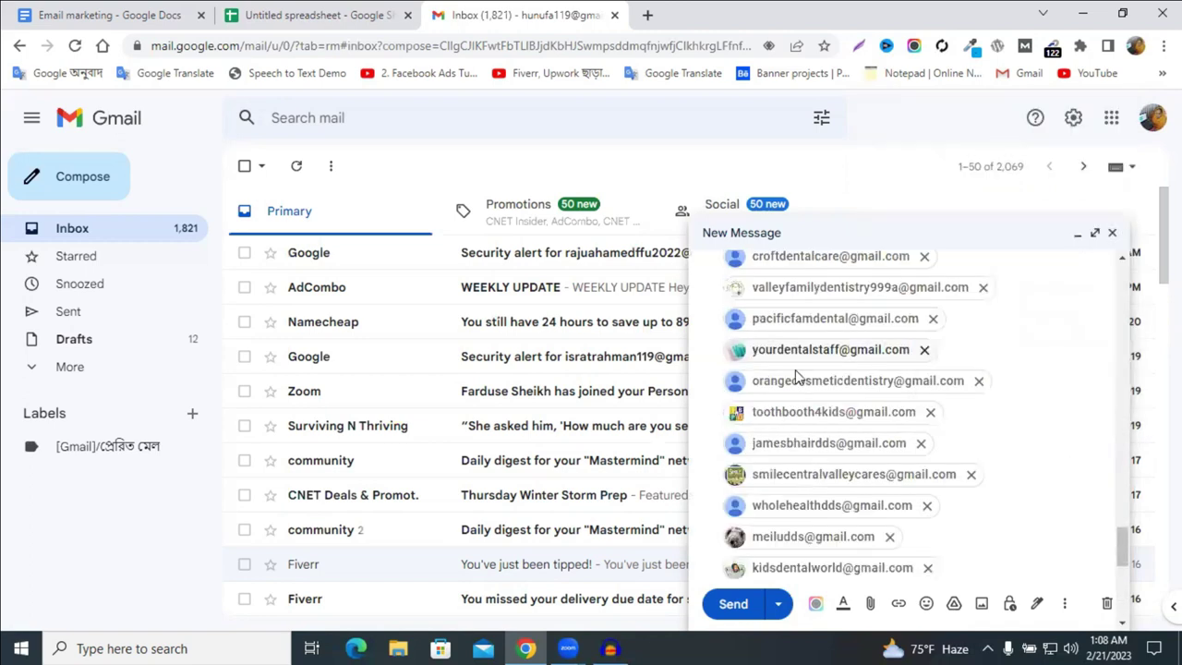
{"action": "scroll", "coordinate": [796, 374], "scroll_direction": "up", "scroll_amount": 3}
{"action": "scroll", "coordinate": [799, 377], "scroll_direction": "up", "scroll_amount": 3}
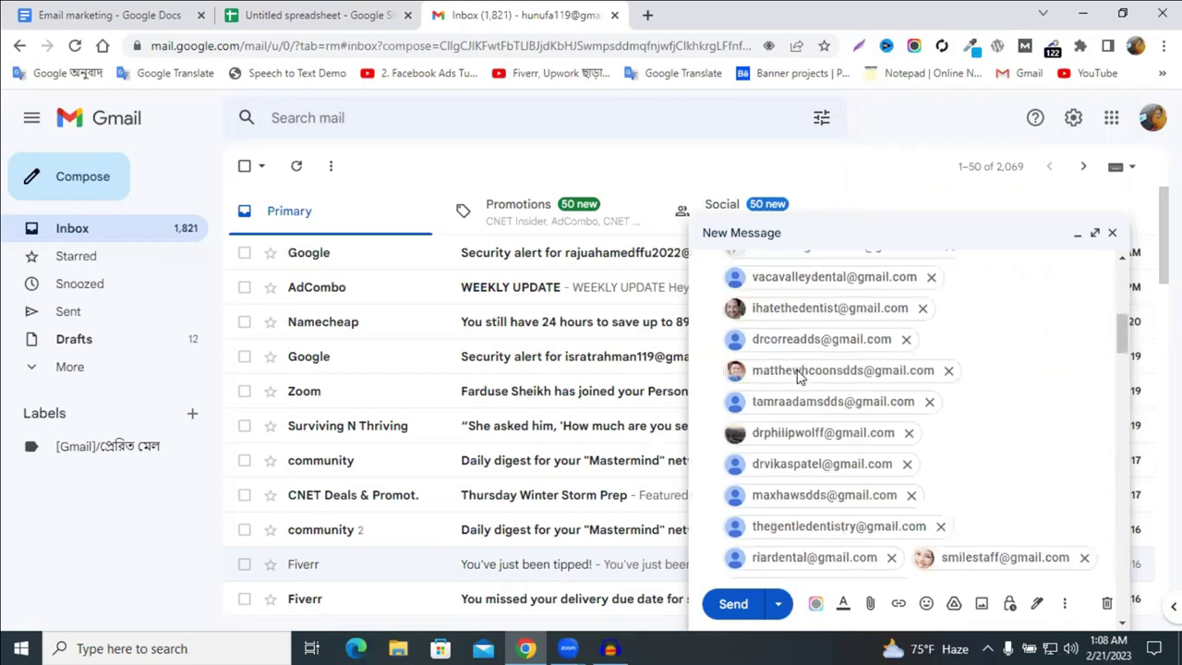
{"action": "scroll", "coordinate": [800, 377], "scroll_direction": "up", "scroll_amount": 3}
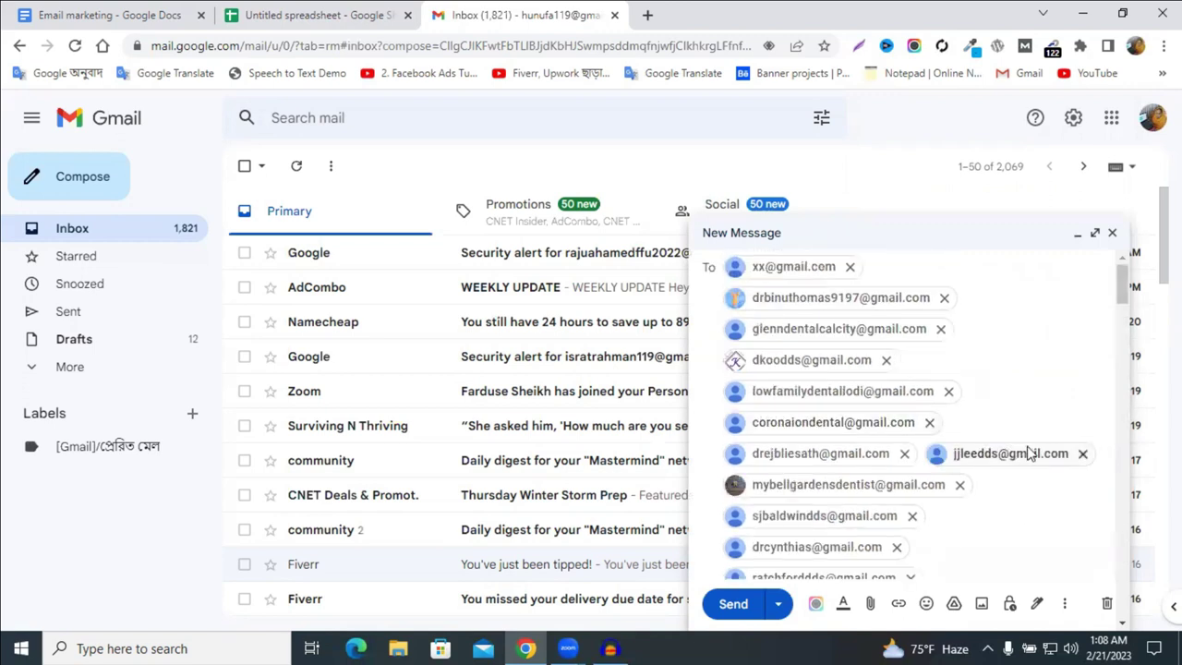
{"action": "scroll", "coordinate": [1030, 451], "scroll_direction": "down", "scroll_amount": 5}
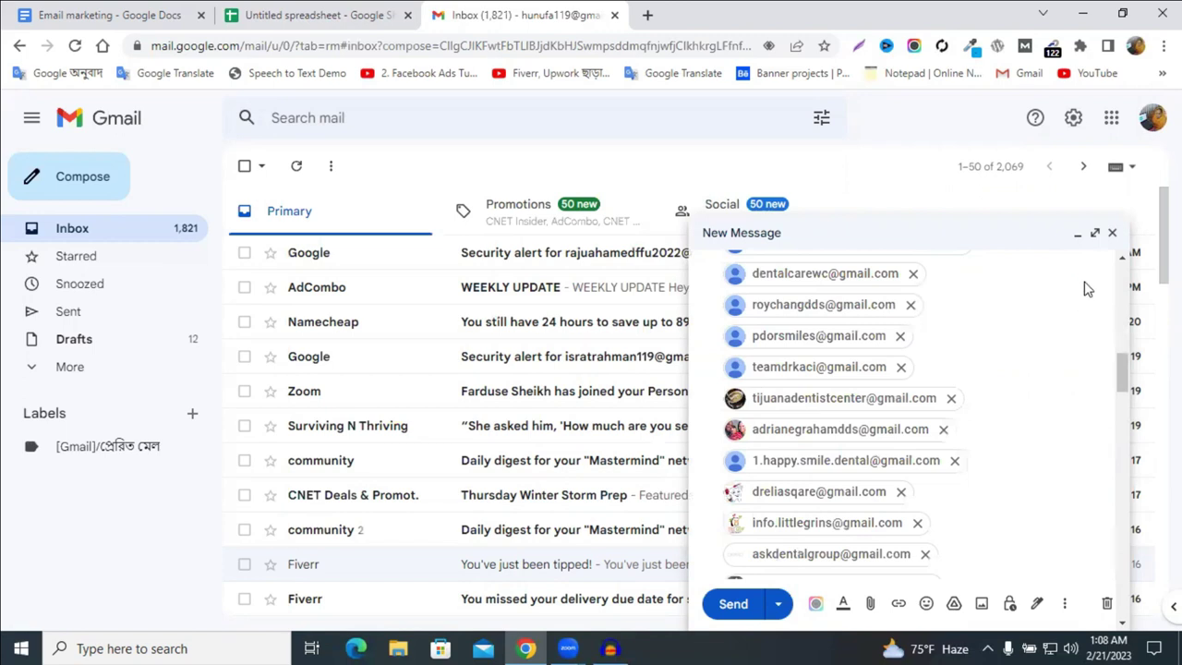
{"action": "left_click", "coordinate": [1113, 234]}
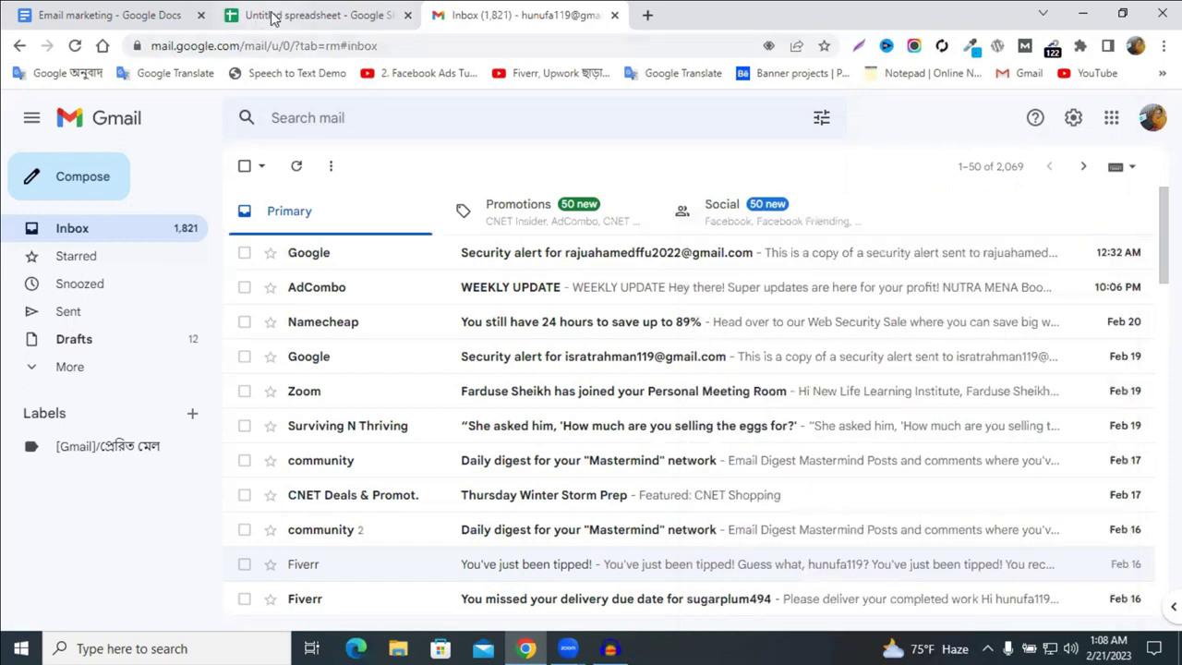